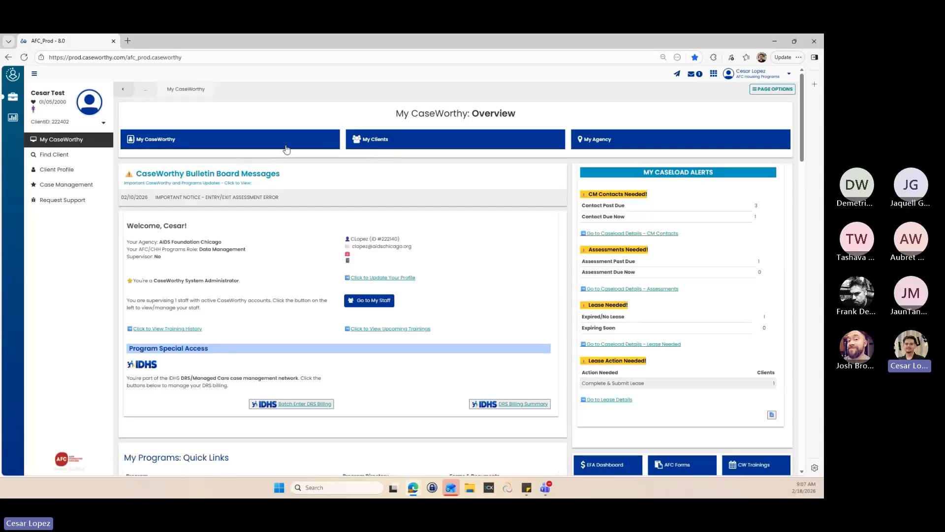
- Open the EFA Dashboard from the My CaseWorthy overview, look it over, and return to the overview
click(83, 141)
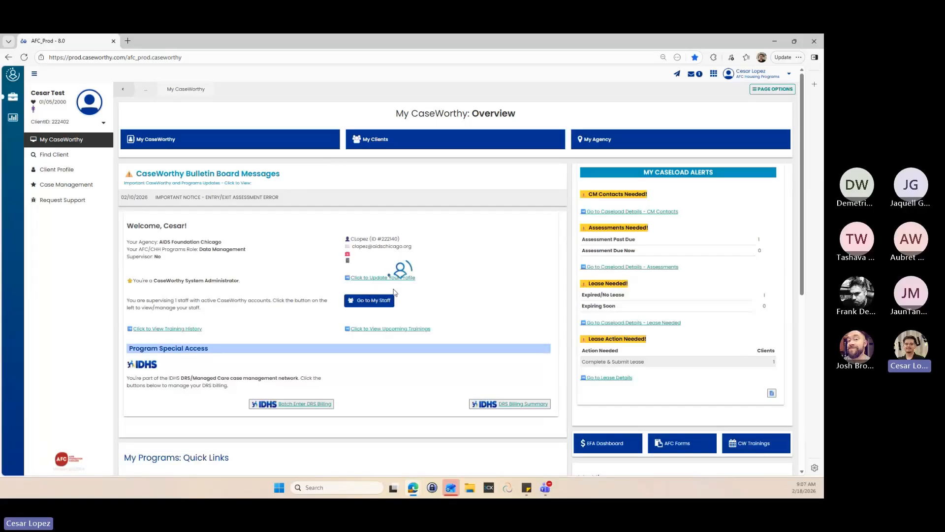
scroll(575, 358, down, 1)
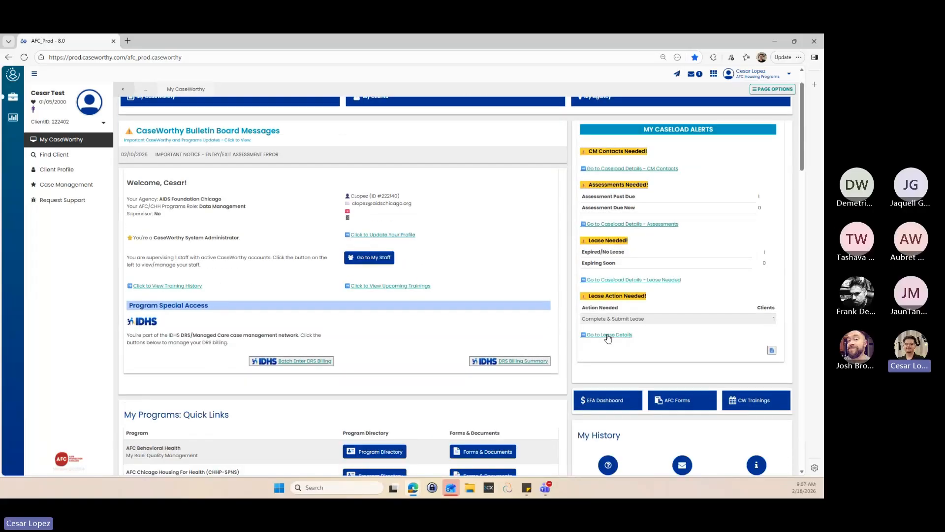
click(605, 409)
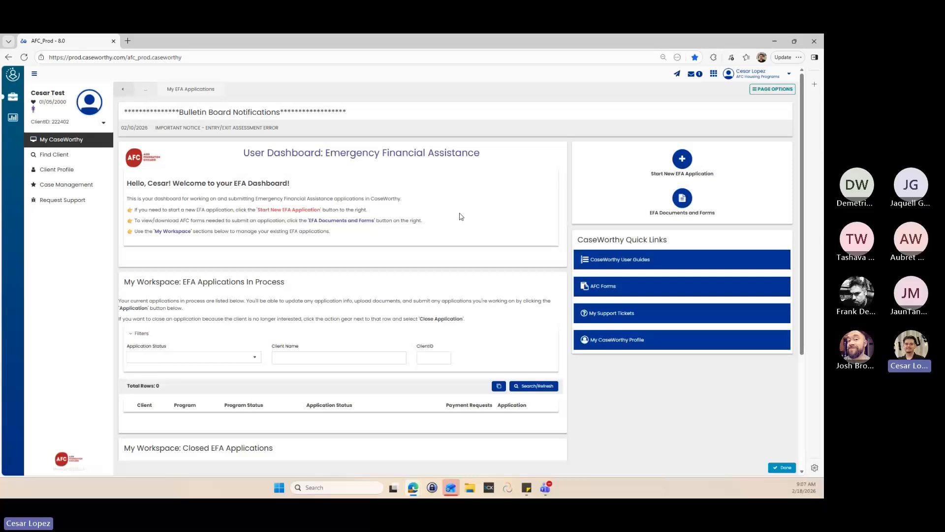
scroll(362, 187, down, 1)
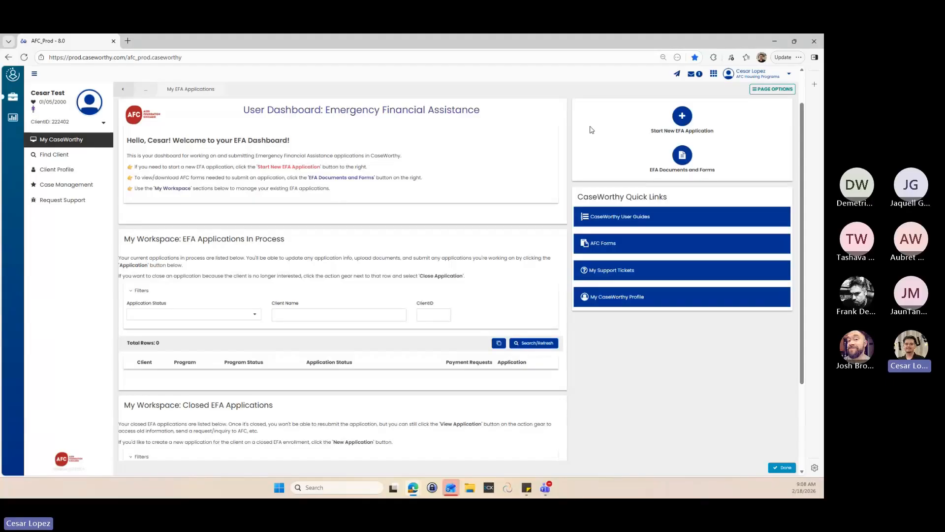
click(120, 90)
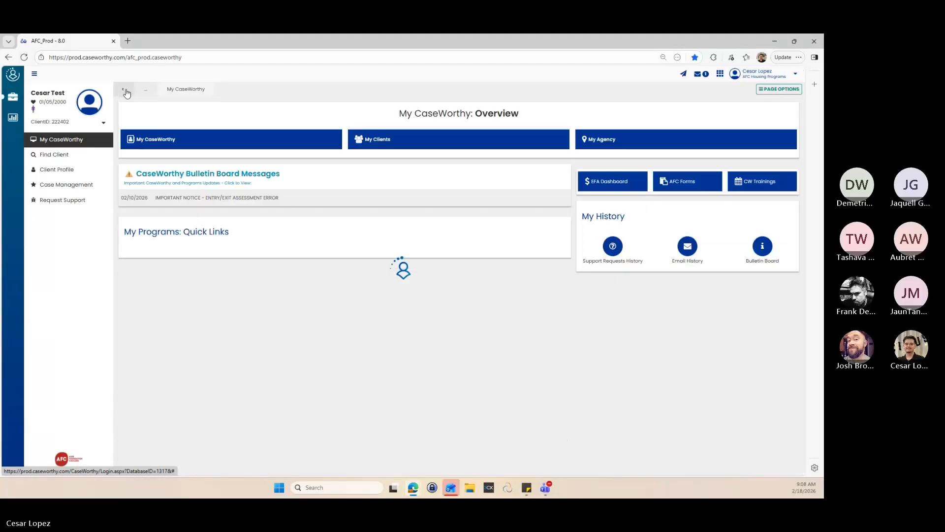
- Switch the account role to Resource Coordination Hub and open its EFA Applications dashboard
click(735, 76)
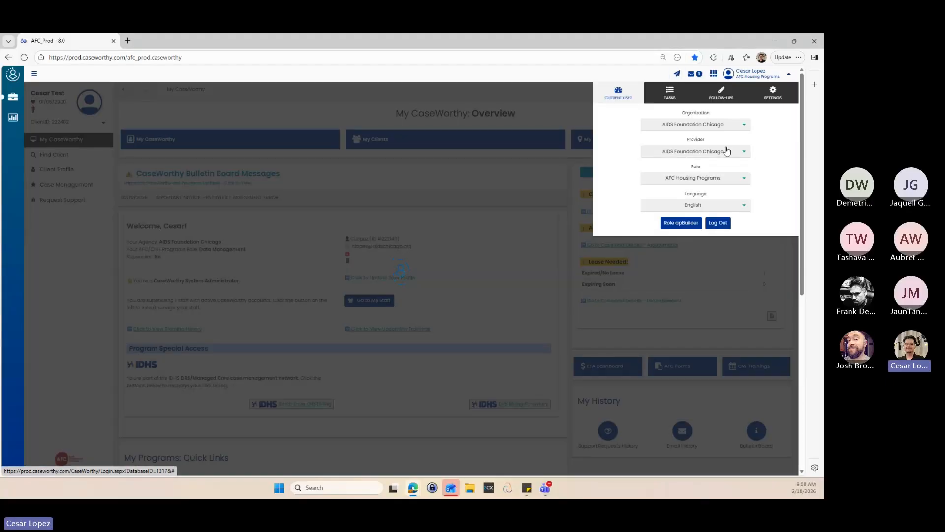
click(707, 179)
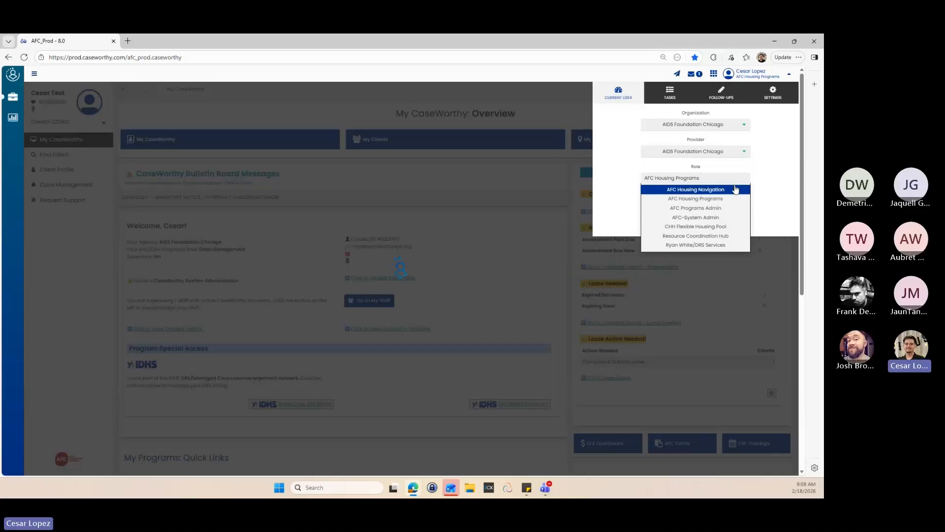
click(695, 235)
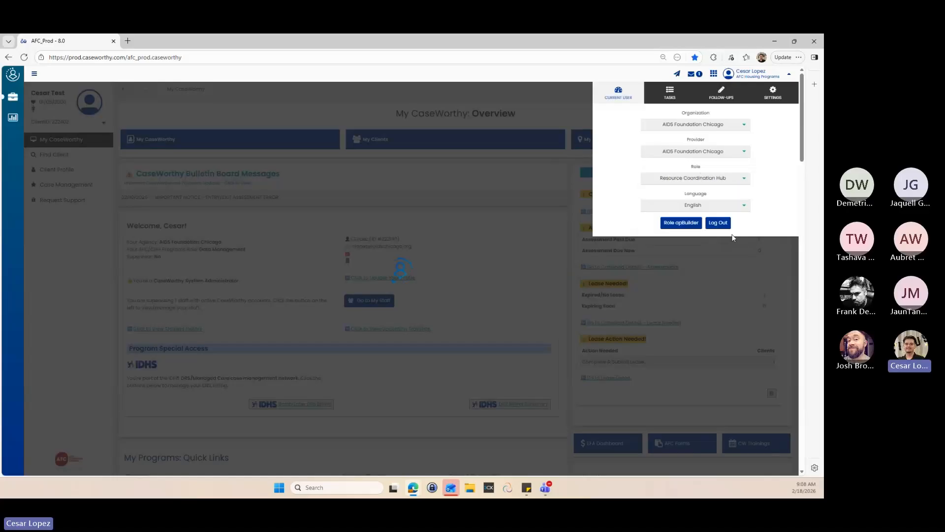
click(681, 222)
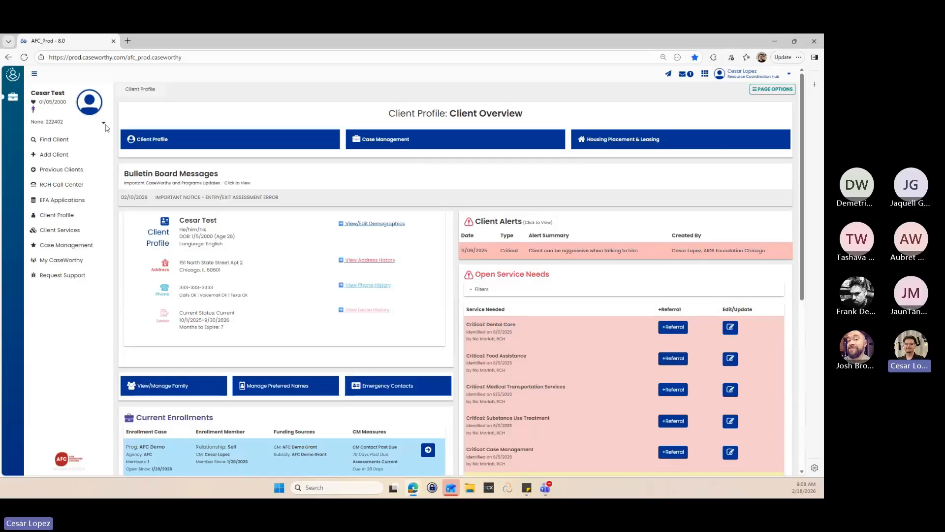
click(88, 206)
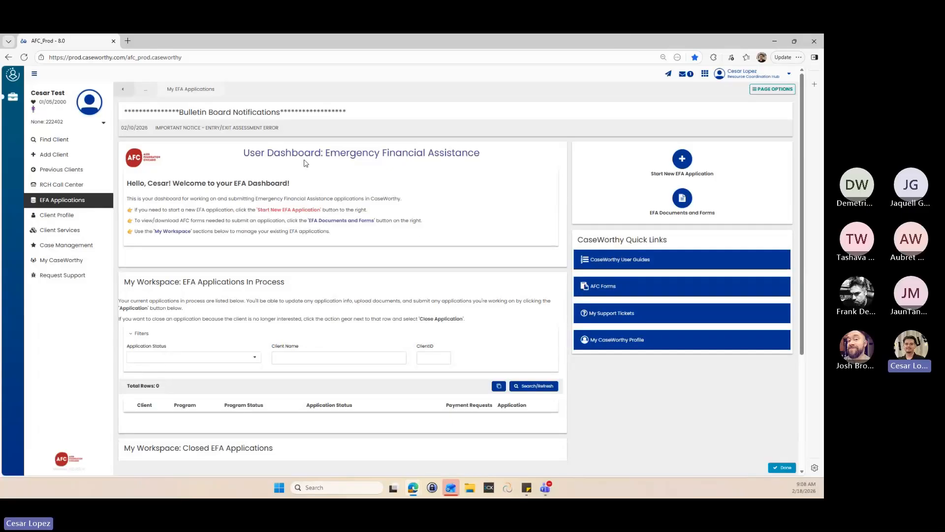
- Switch the account role to Ryan White/DRS Services and open the My CaseWorthy overview
click(745, 73)
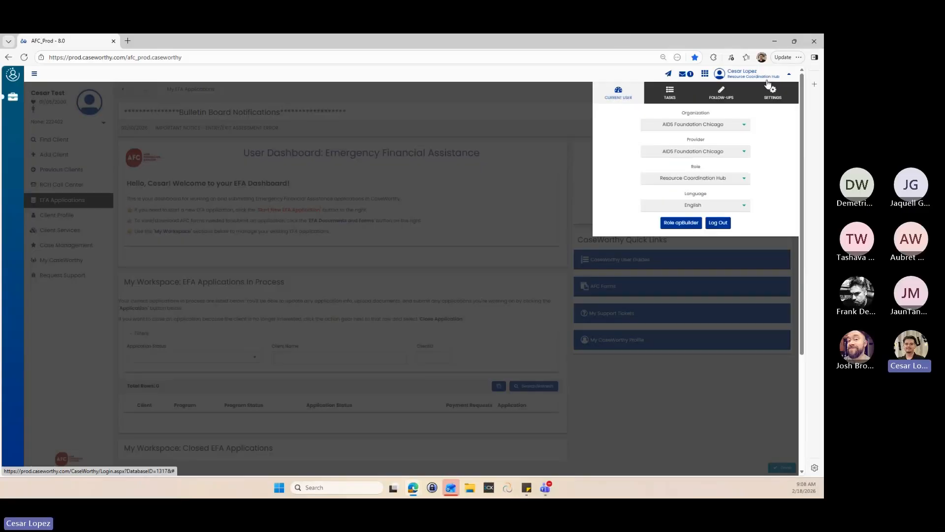
click(698, 178)
click(700, 246)
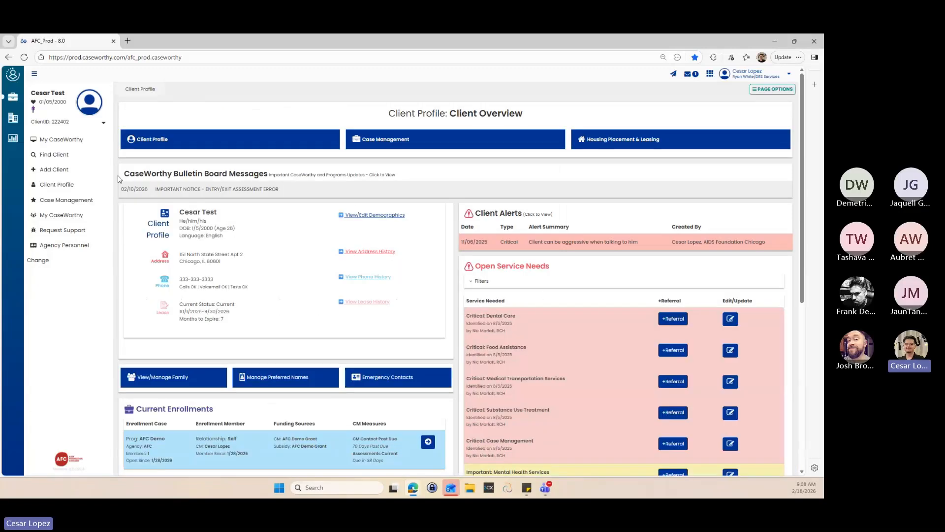
click(75, 146)
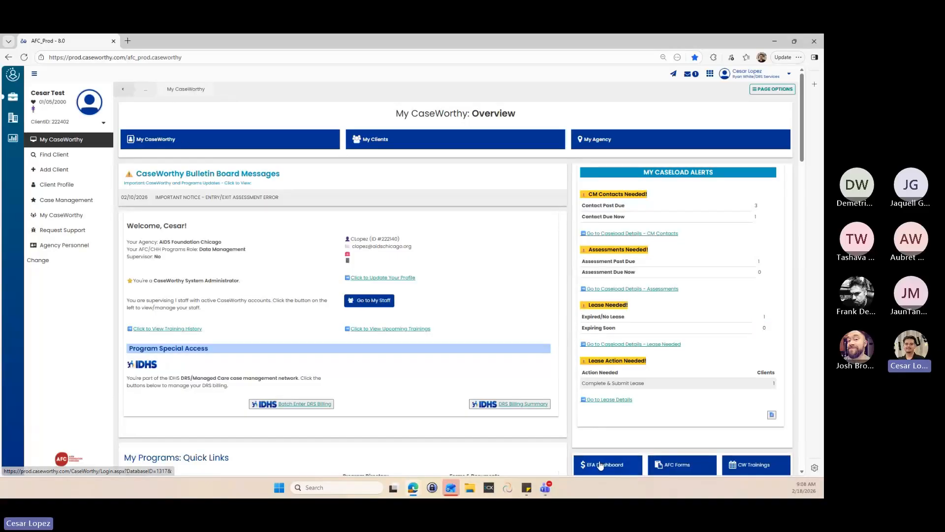
- Switch the account role to AFC Housing Programs and open the EFA Dashboard from the overview
click(758, 74)
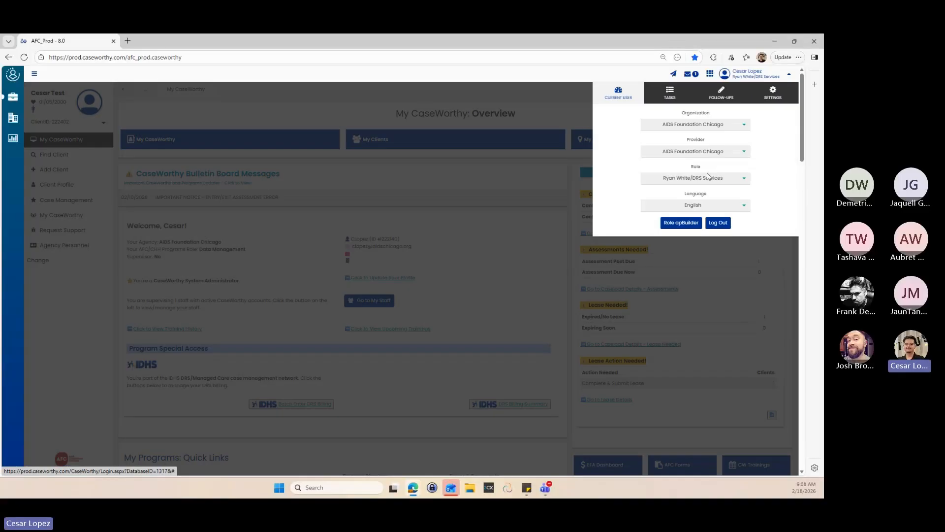
click(695, 178)
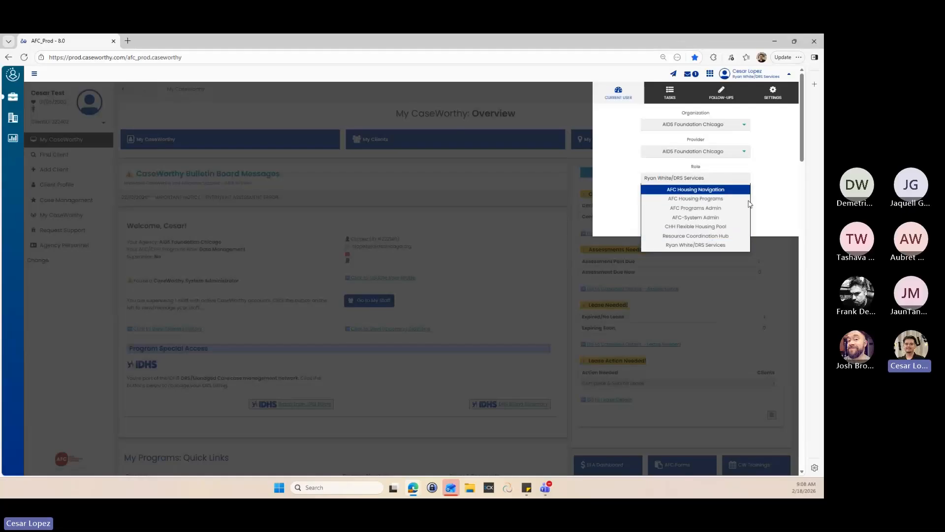
click(728, 199)
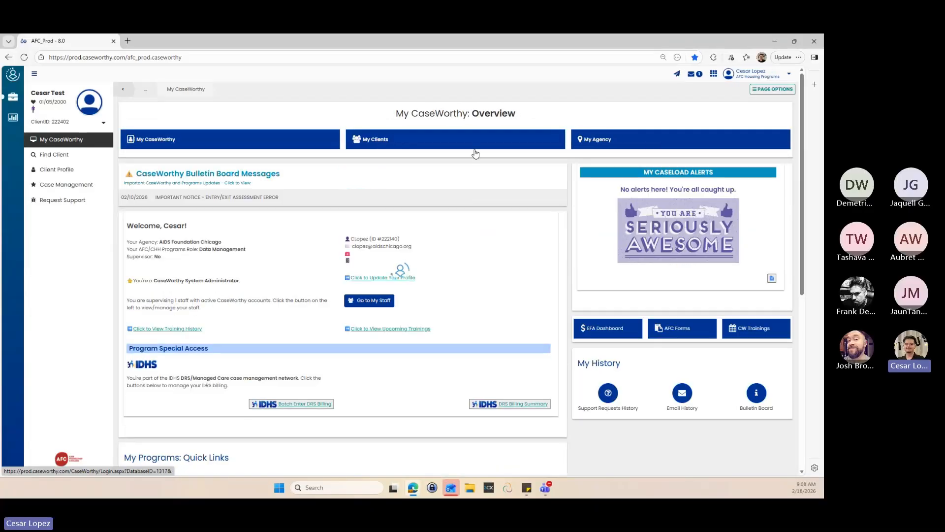
scroll(507, 268, down, 3)
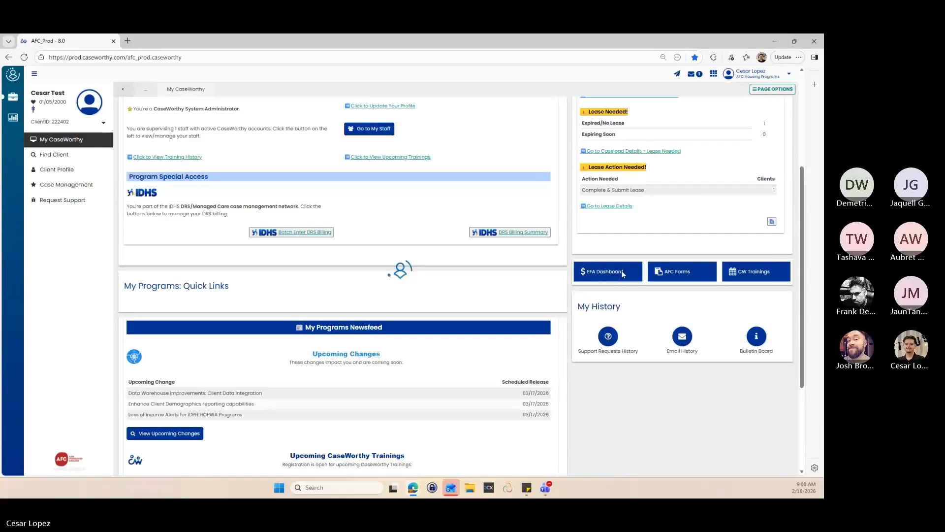
click(613, 277)
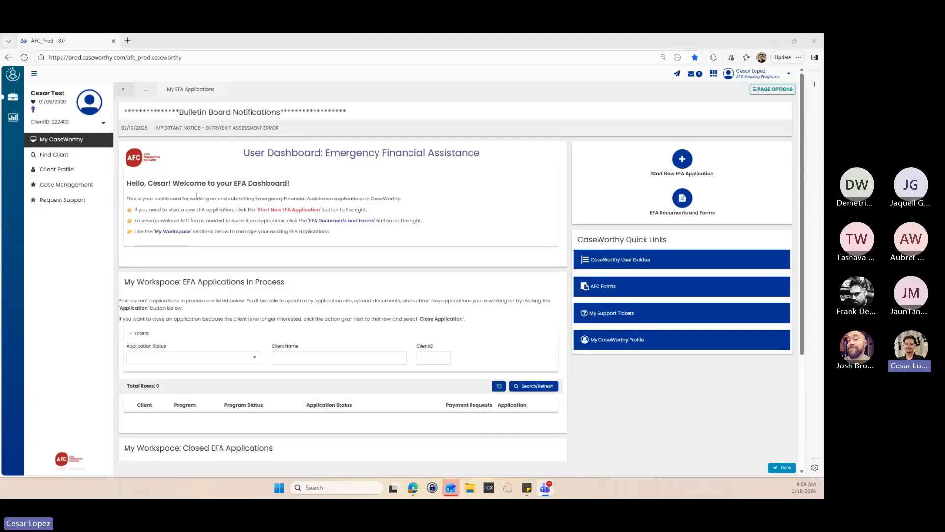
- Examine the in-process and closed application sections of the EFA dashboard, and open the EFA Documents and Forms library
scroll(258, 276, down, 1)
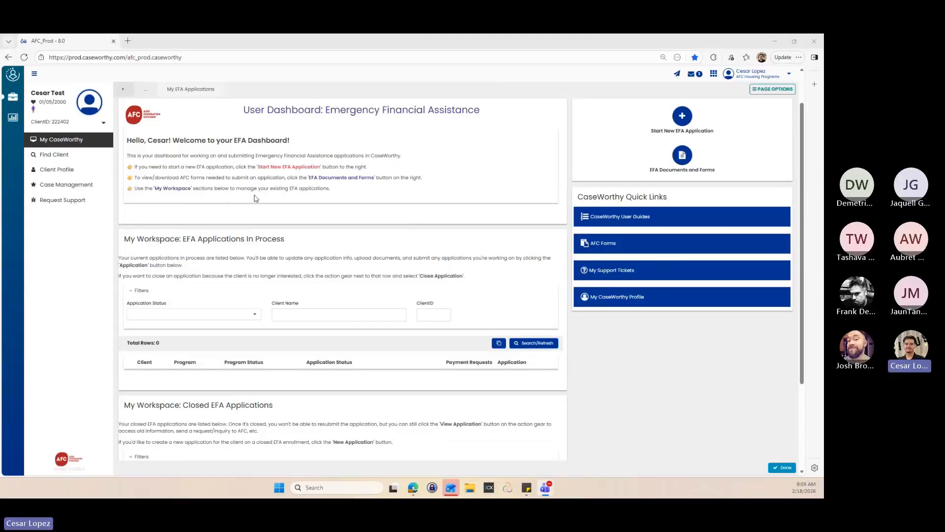
scroll(262, 210, down, 1)
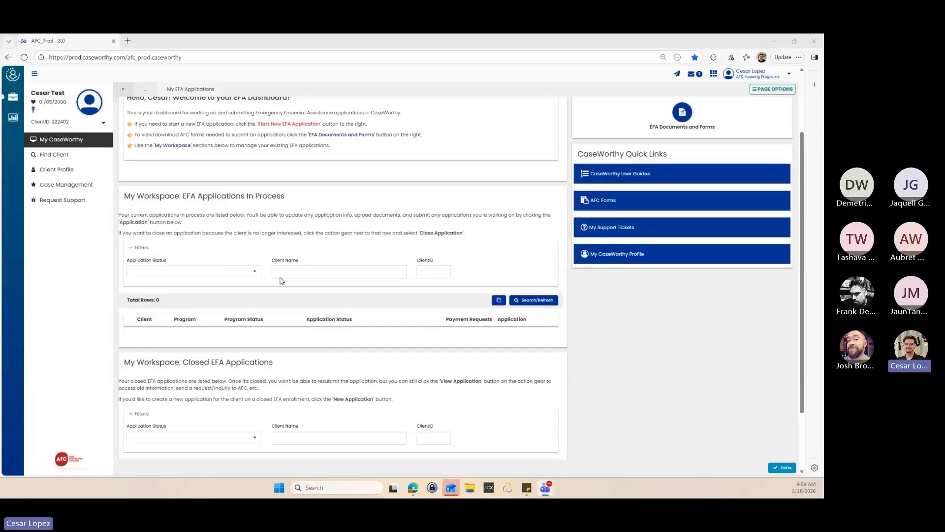
scroll(230, 227, down, 1)
scroll(228, 241, down, 1)
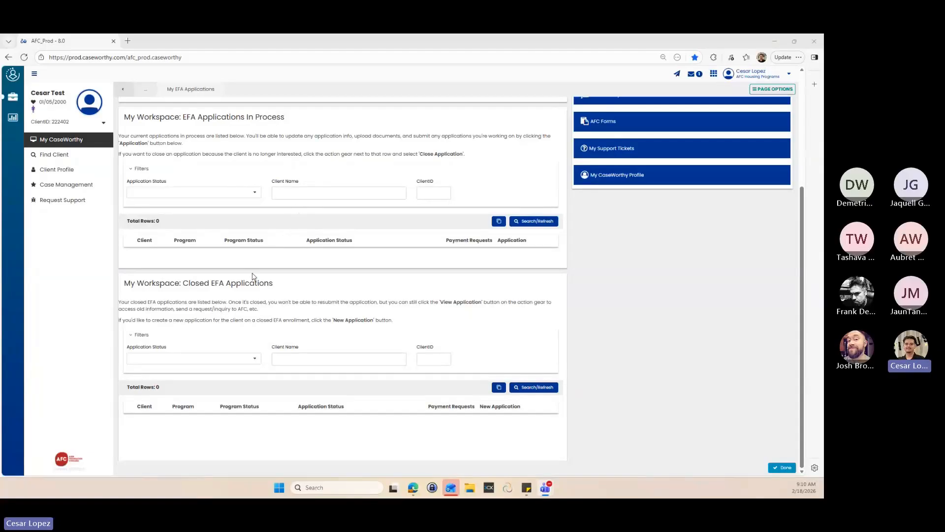
scroll(416, 339, up, 4)
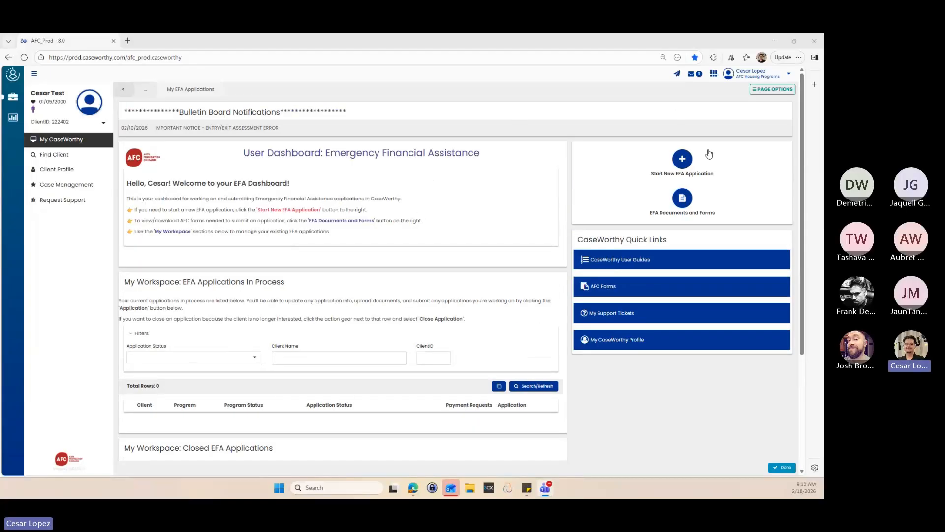
click(686, 201)
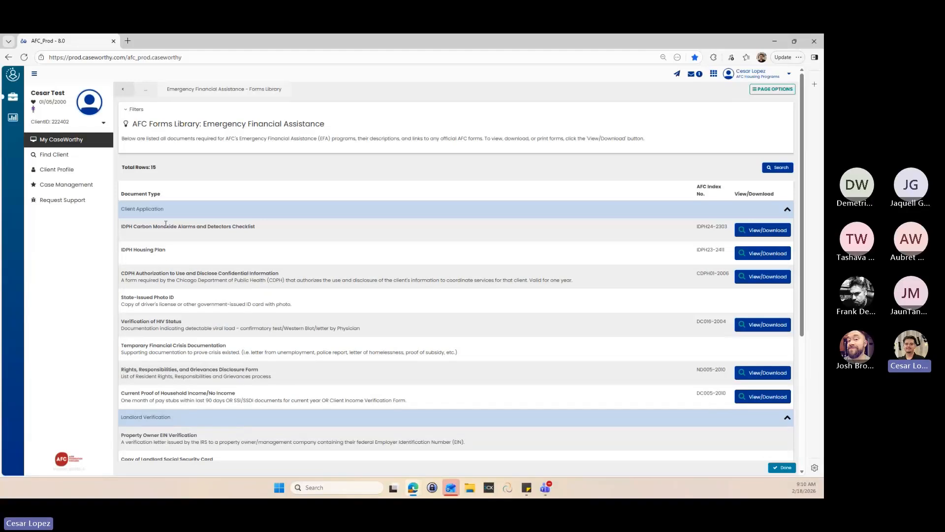
scroll(165, 224, down, 2)
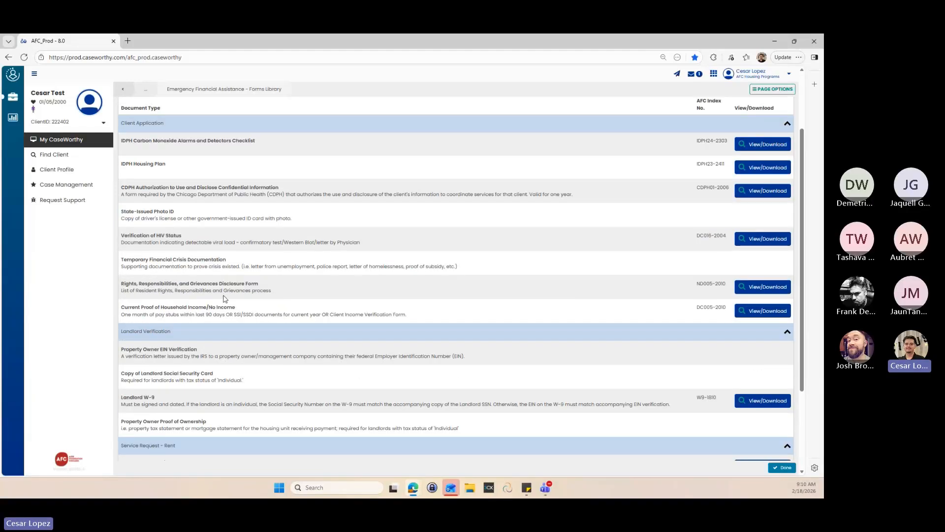
scroll(231, 298, up, 2)
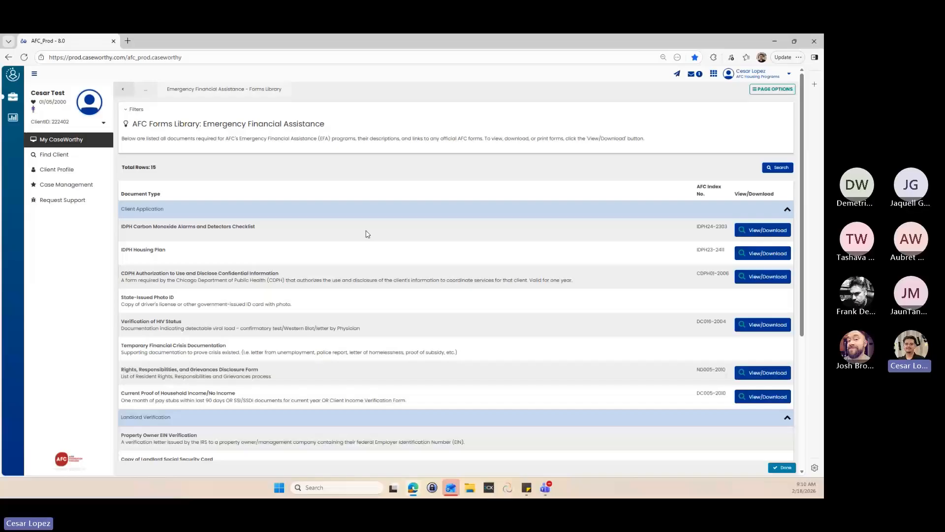
- View the IDPH Carbon Monoxide Alarms and Detectors Checklist through its pages and close the document window
click(763, 231)
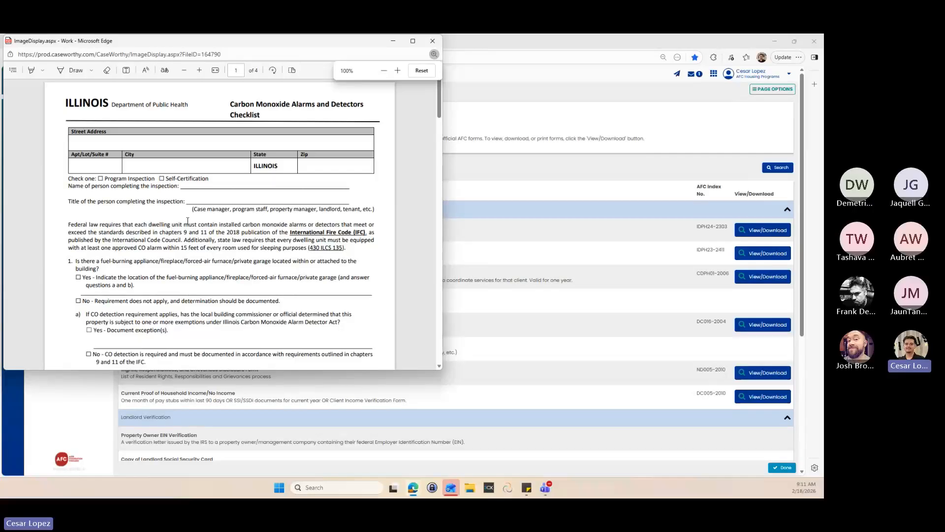
scroll(187, 224, down, 4)
scroll(188, 224, down, 15)
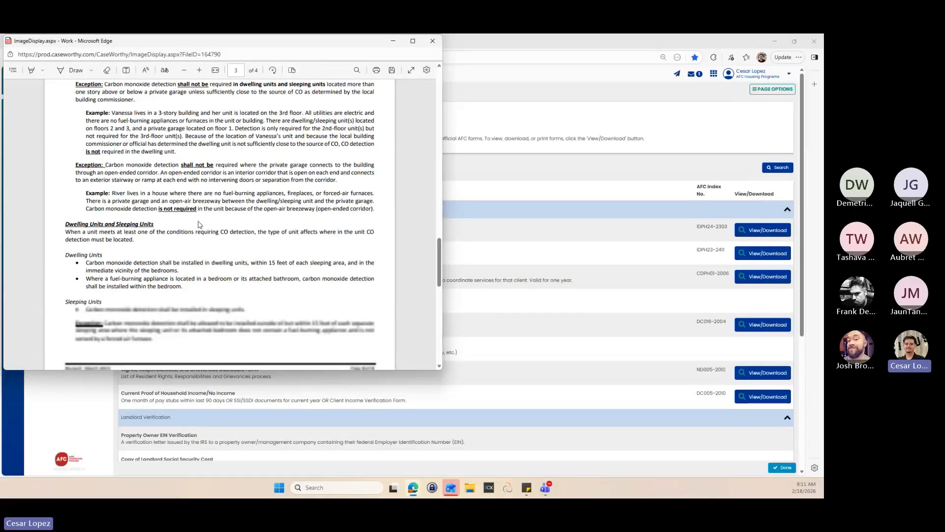
drag(270, 49, 272, 102)
click(434, 94)
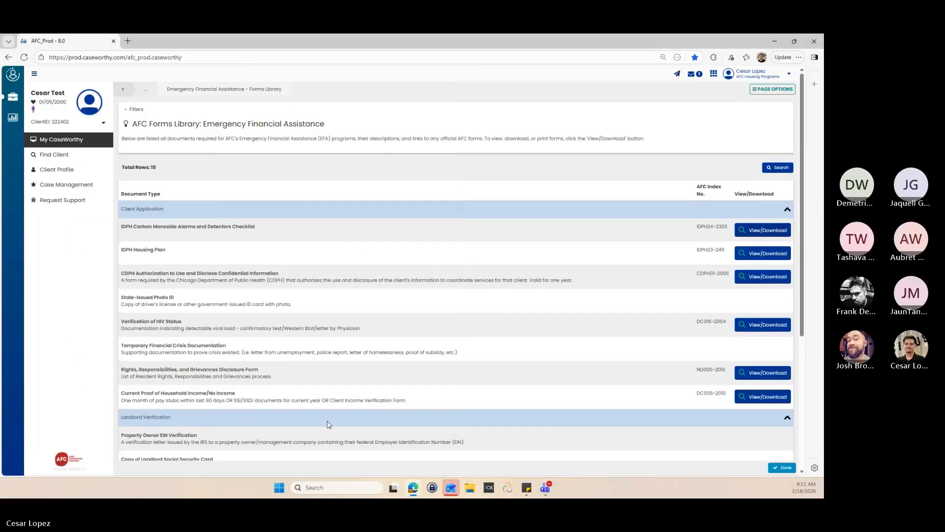
- Look through the forms library's Client Application, Landlord Verification, and Service Request sections for rent and utilities
scroll(300, 372, down, 1)
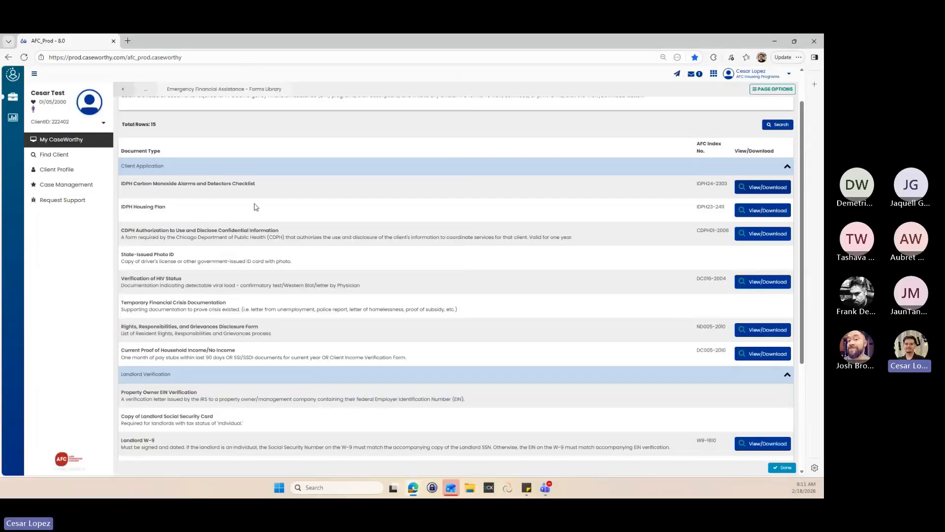
scroll(255, 212, down, 3)
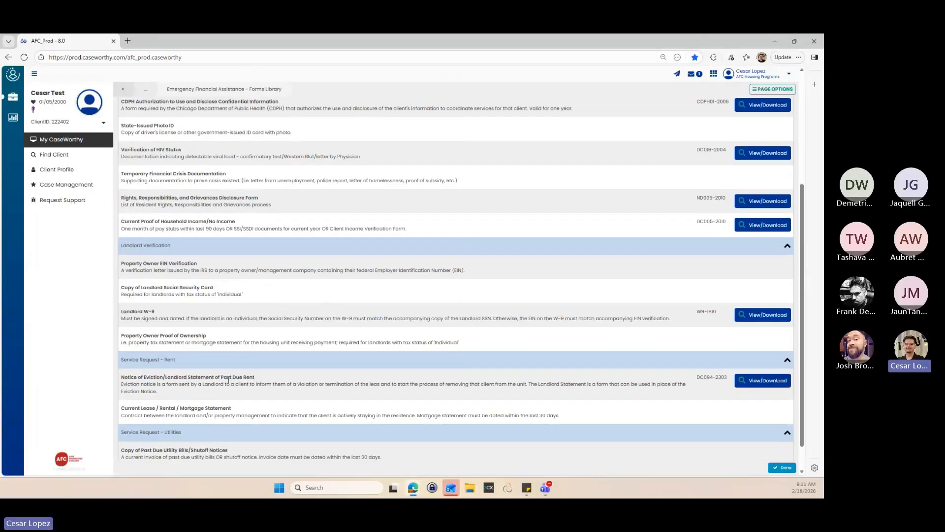
scroll(195, 326, down, 1)
scroll(228, 341, up, 2)
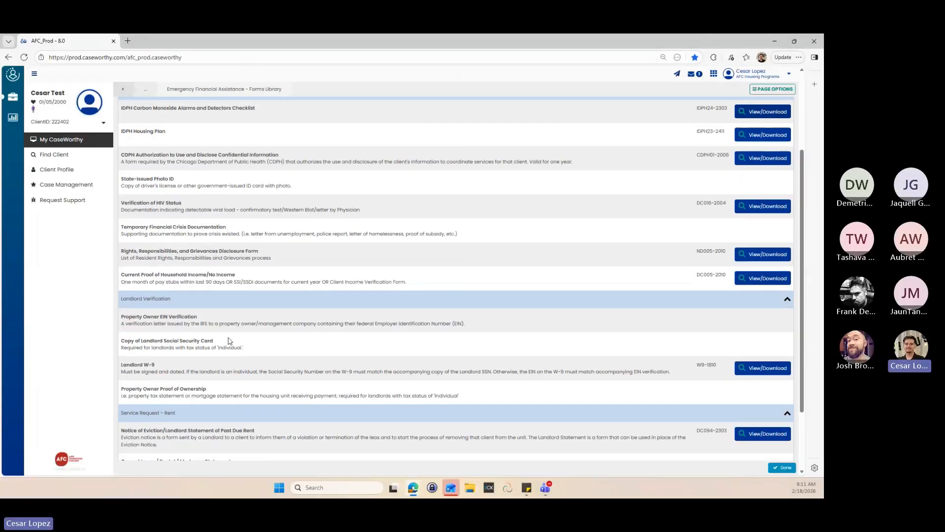
scroll(228, 341, up, 3)
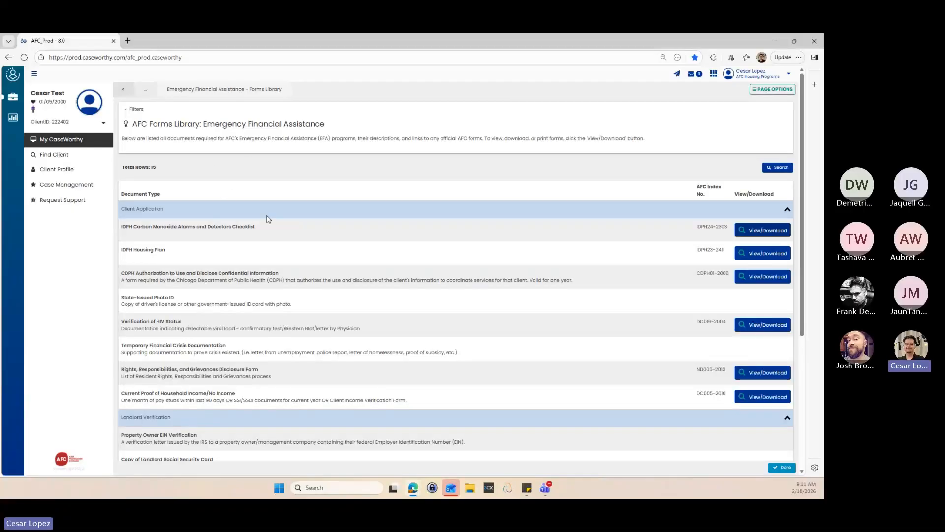
- Leave the forms library, view the CaseWorthy User Guides page, and return to the EFA dashboard
click(134, 92)
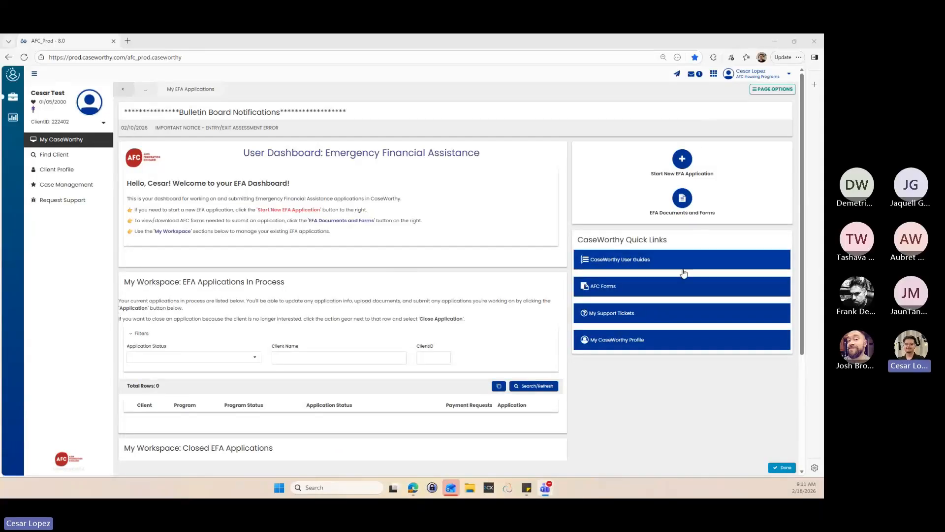
click(621, 263)
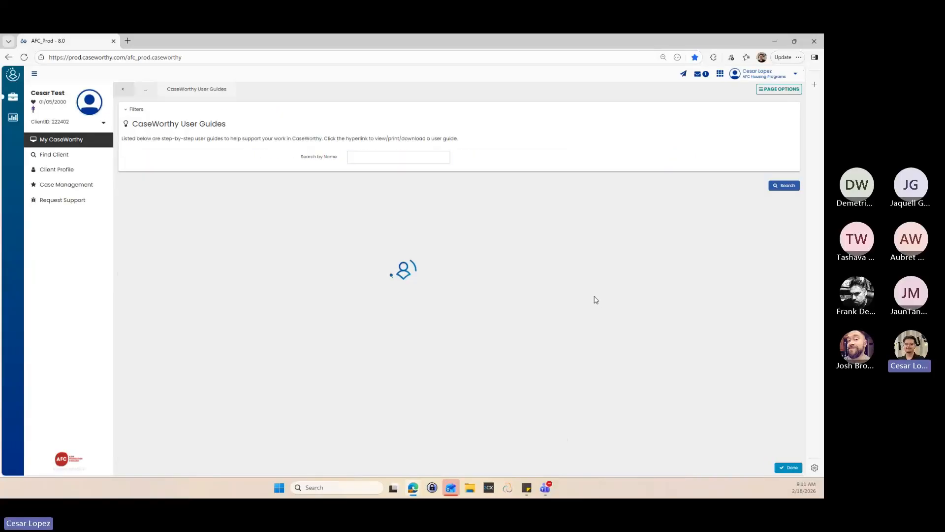
click(120, 90)
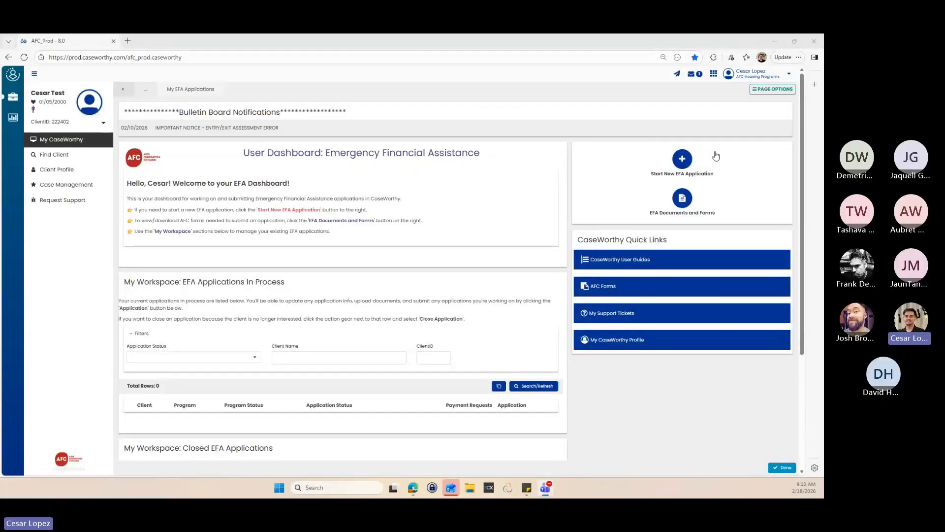
- Start a new EFA application, discard the previously open workflow, and begin a new one
click(684, 160)
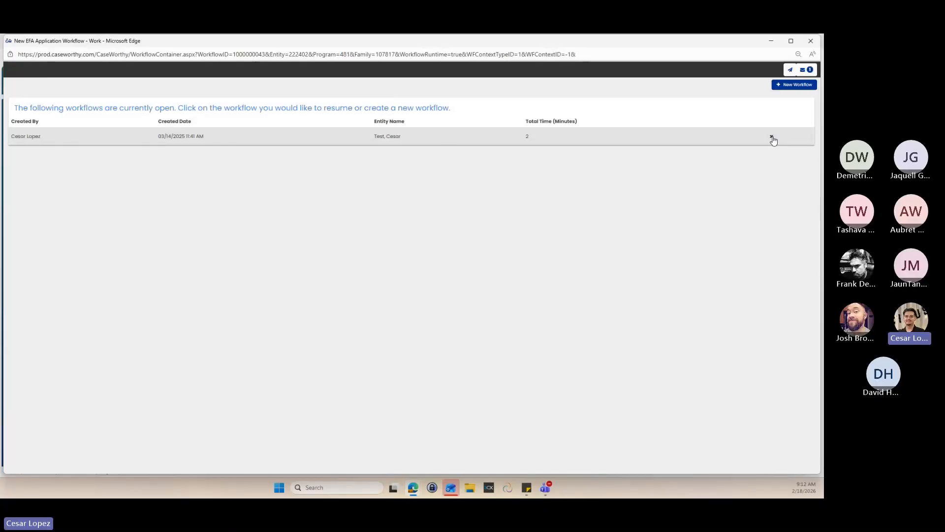
click(771, 136)
click(400, 256)
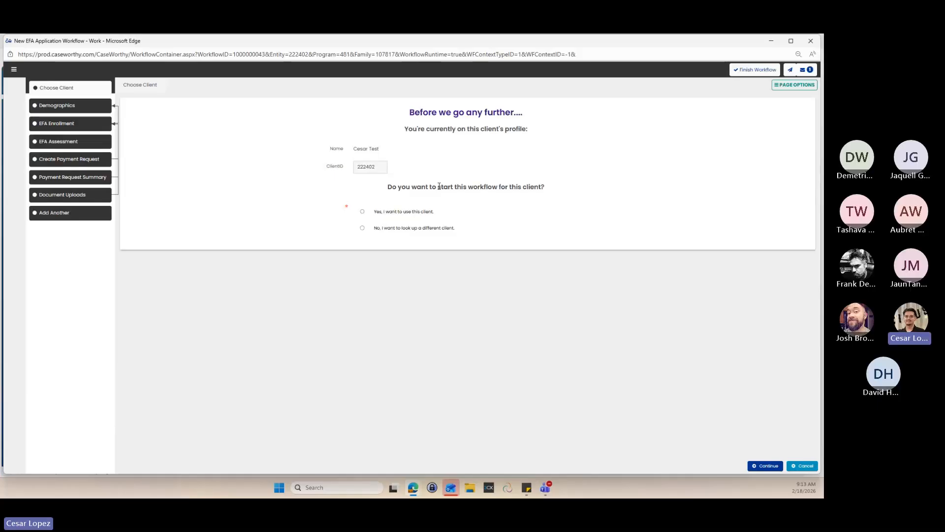
- Compare both client choices, select using the current client for the workflow, and continue to the client's demographics
click(363, 211)
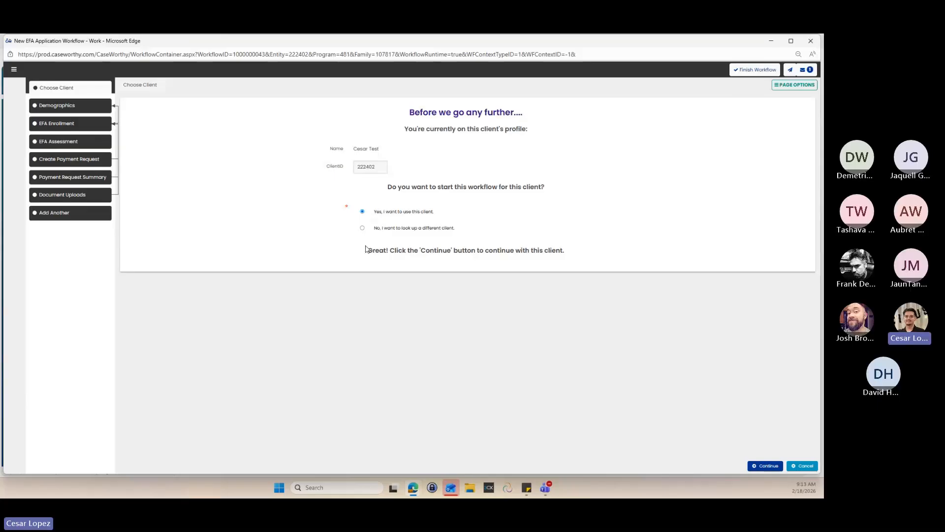
click(362, 227)
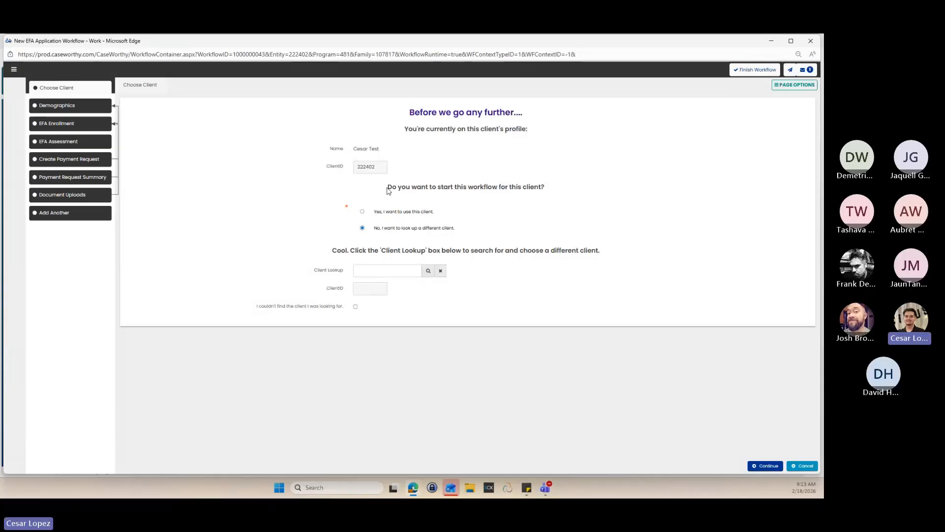
click(363, 212)
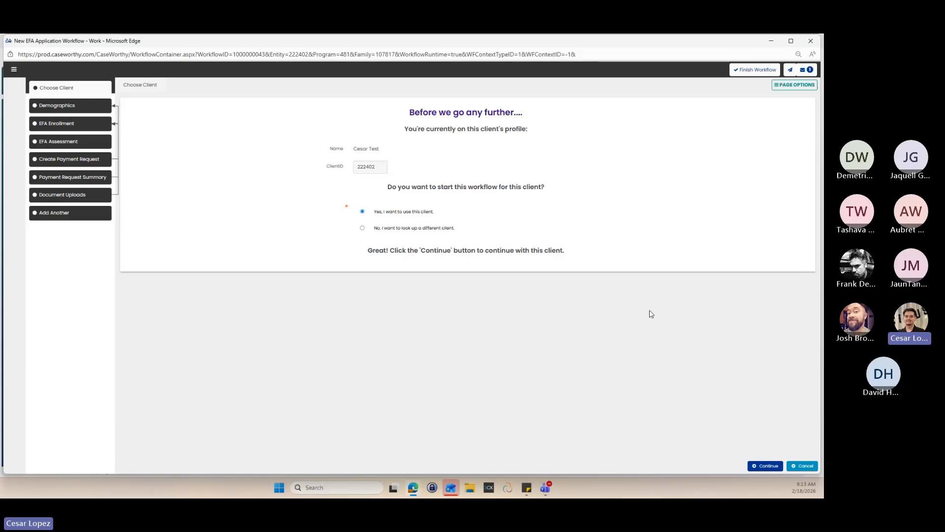
click(768, 466)
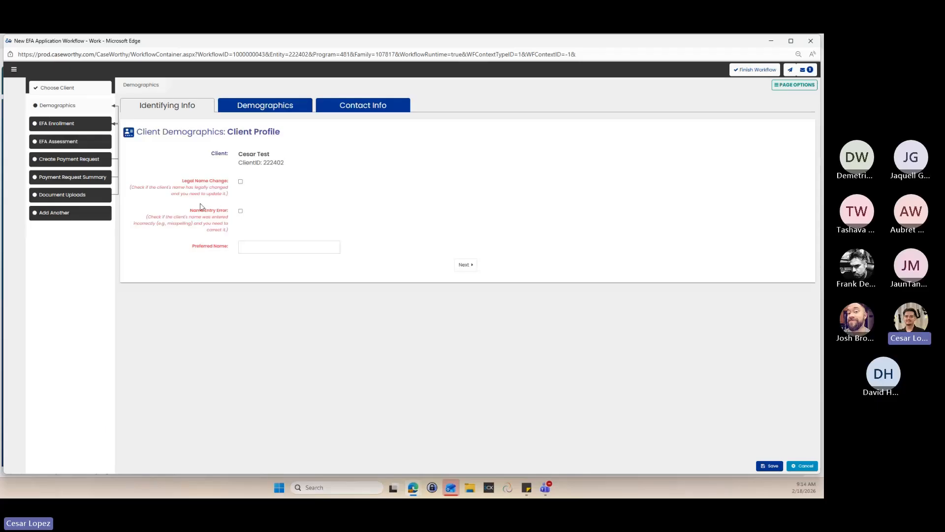
- Preview the Legal Name Change and Name Entry Error fields, leave both options unchecked, and proceed to the Demographics section
click(240, 181)
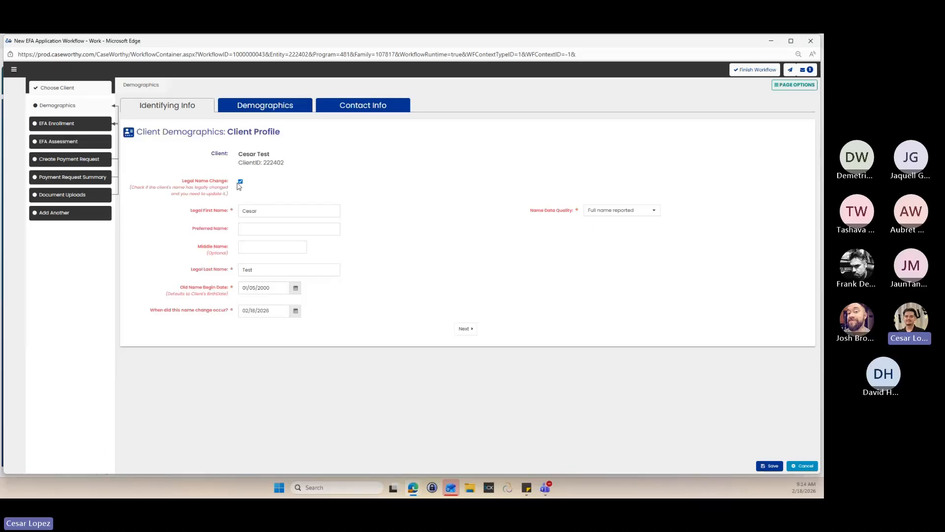
click(240, 183)
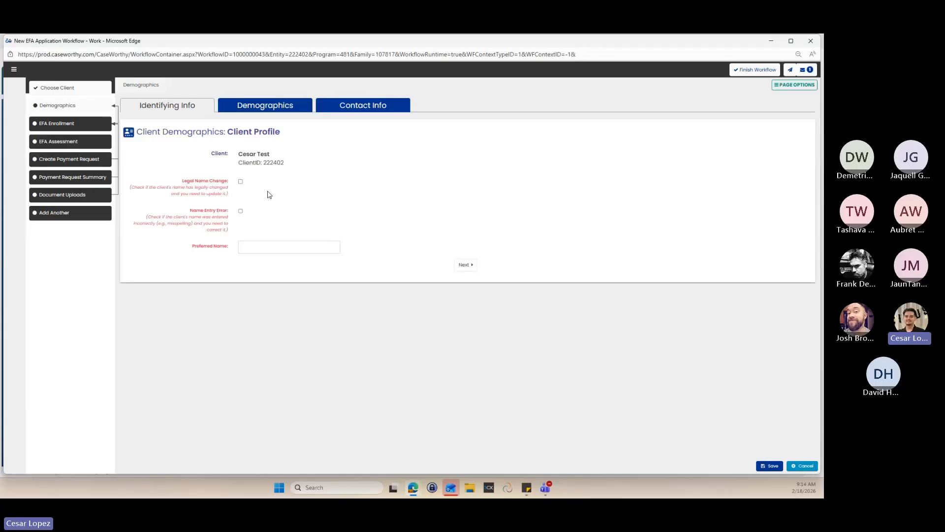
click(241, 212)
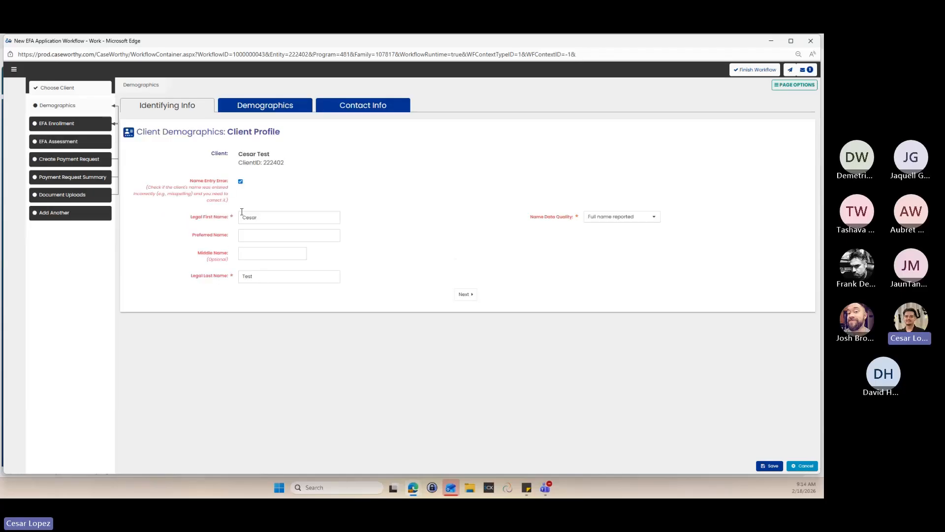
click(240, 181)
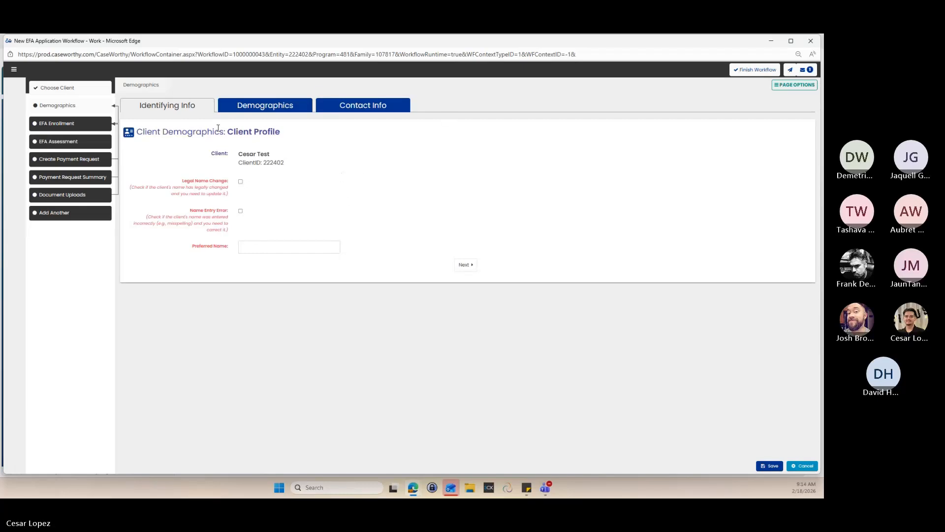
click(469, 268)
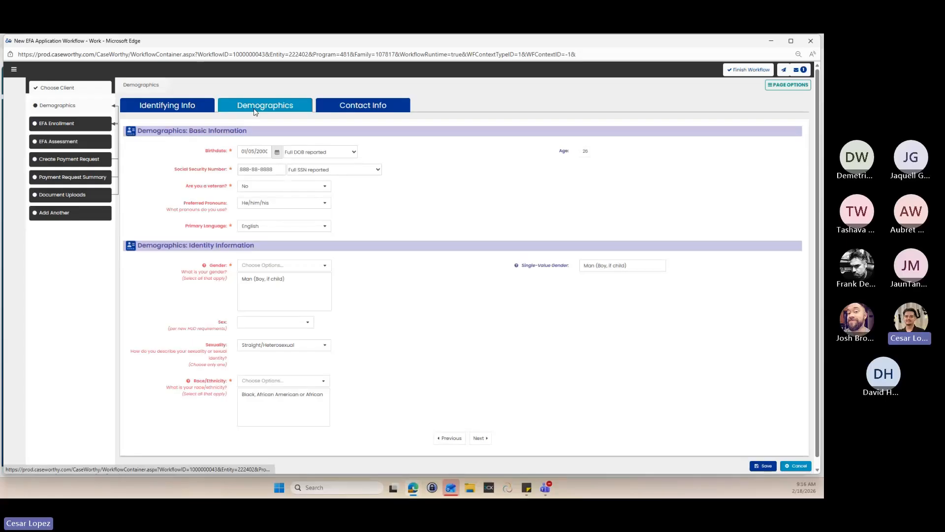
- Open the client's Contact Info and preview the address update and unhoused client fields, leaving both options unchecked
click(361, 109)
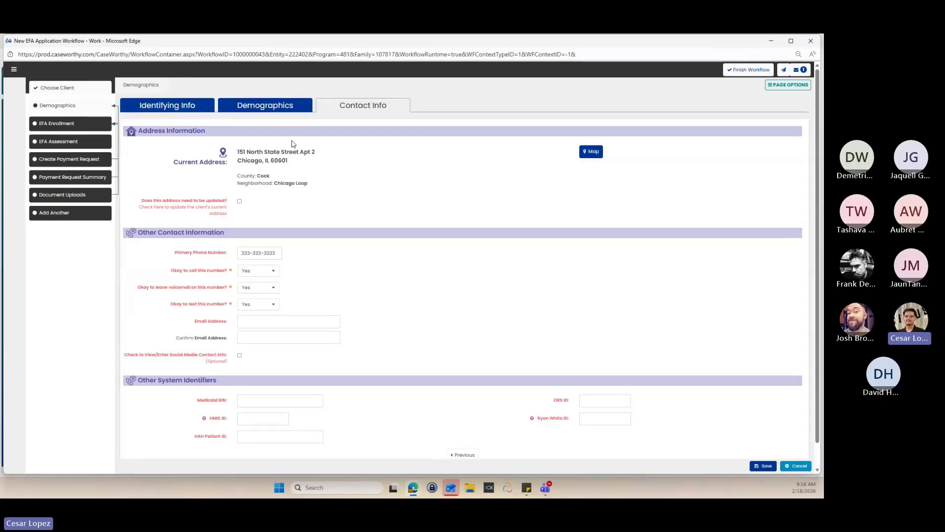
click(240, 201)
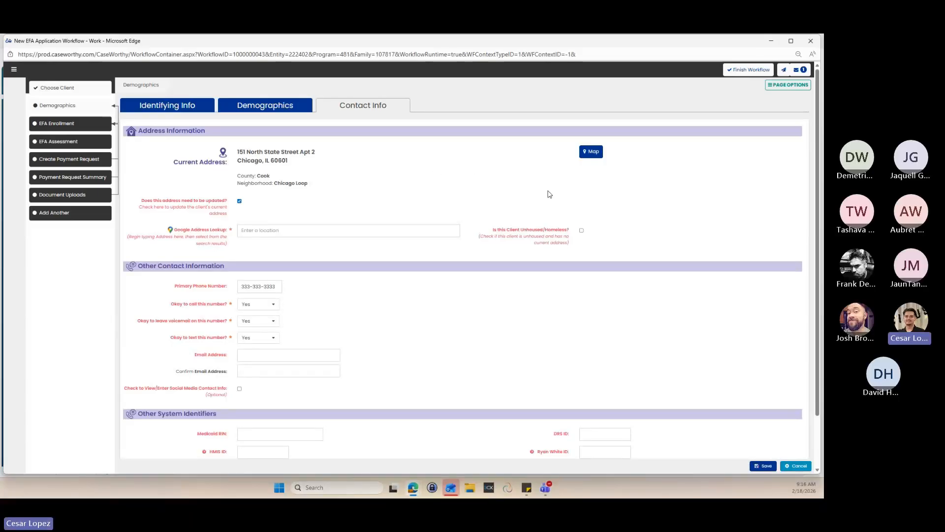
click(582, 231)
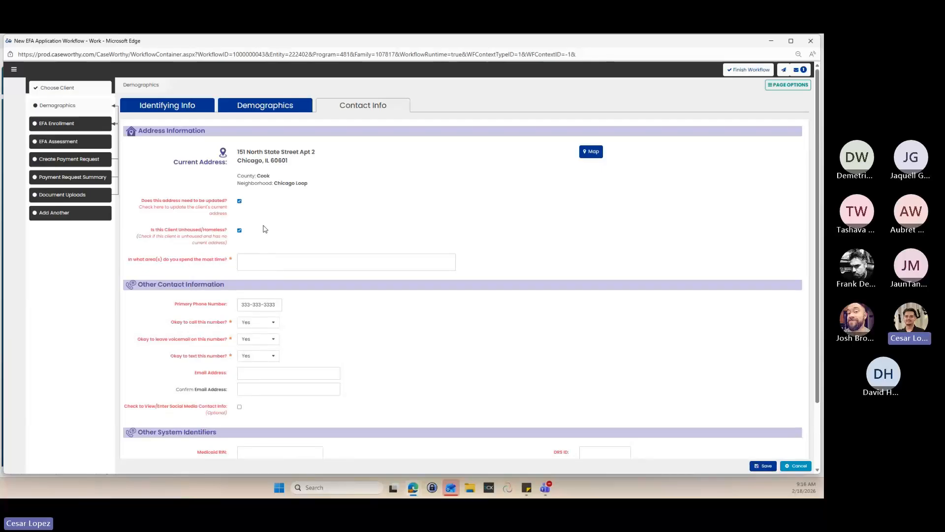
click(239, 230)
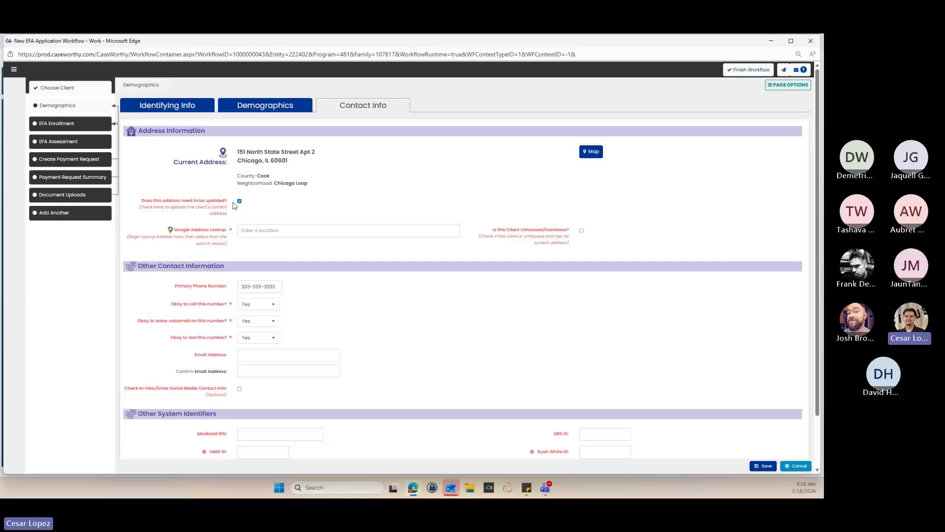
click(240, 201)
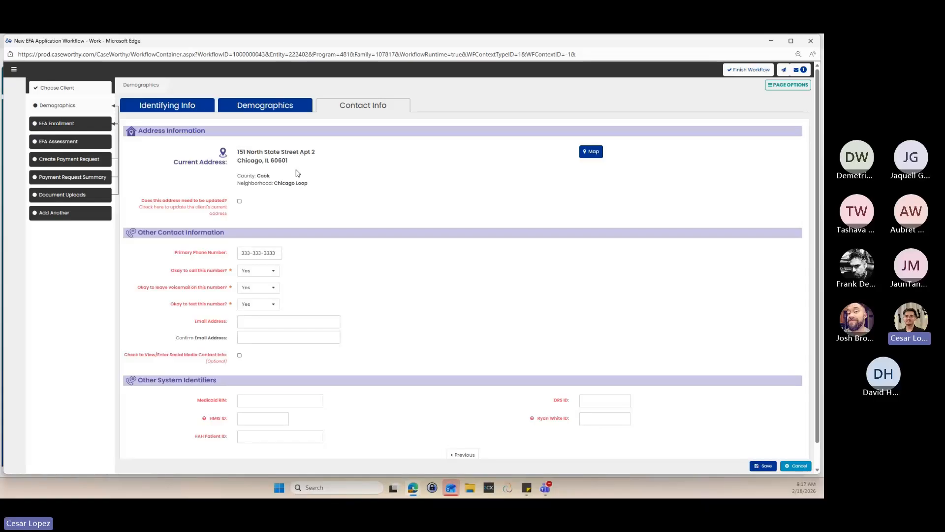
- Preview the optional social media contact fields and leave that option unchecked
scroll(348, 202, down, 1)
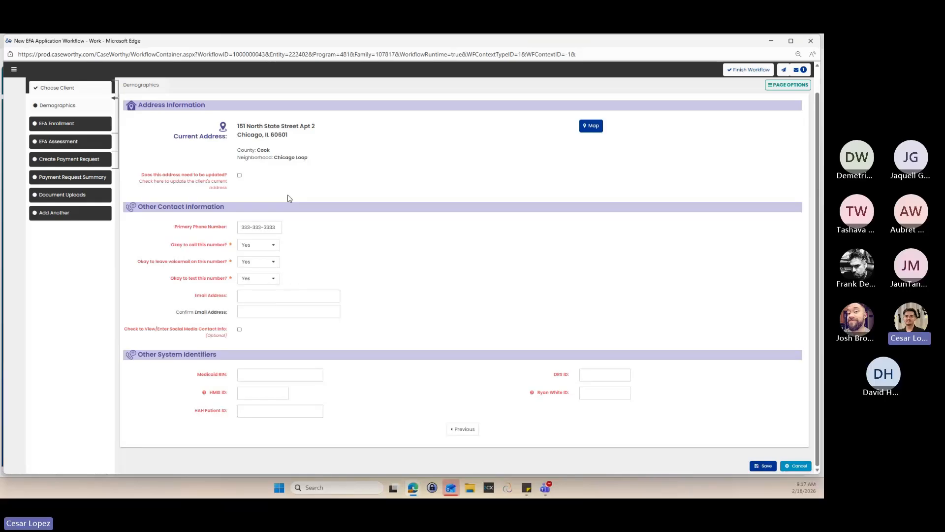
click(239, 329)
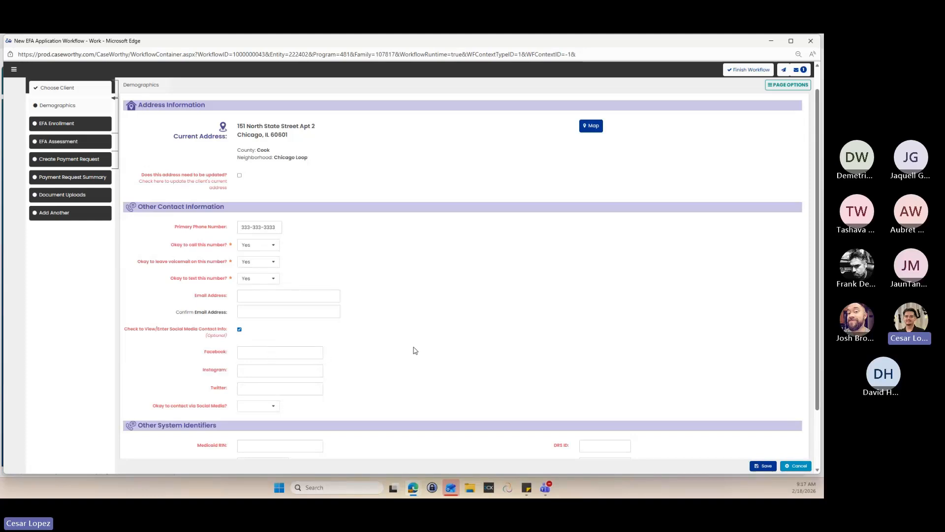
scroll(413, 349, down, 1)
click(239, 286)
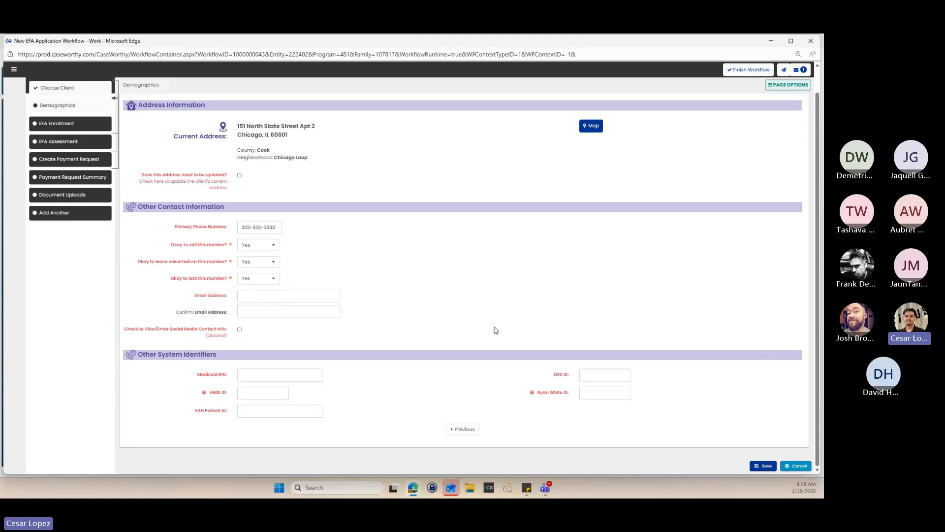
- Review the Ryan White ID field and the remaining contact information, and save the client's demographics
click(606, 393)
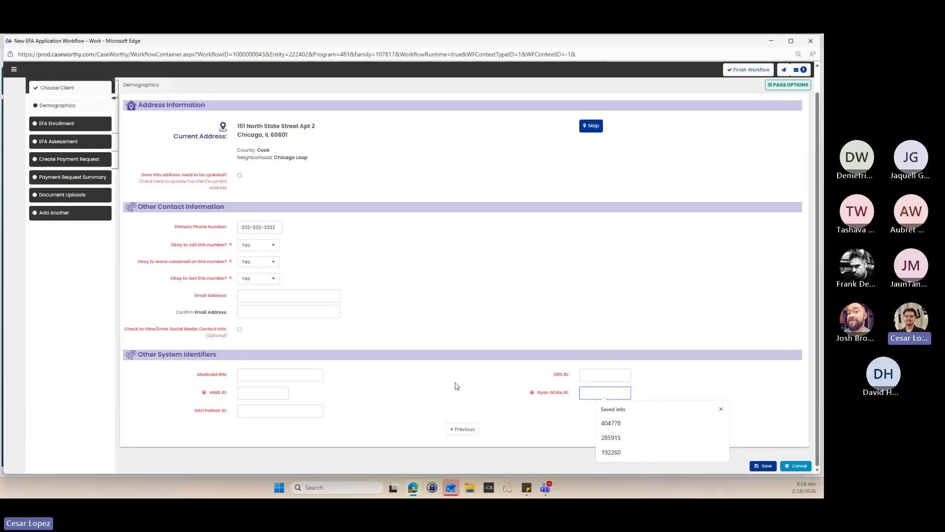
click(167, 332)
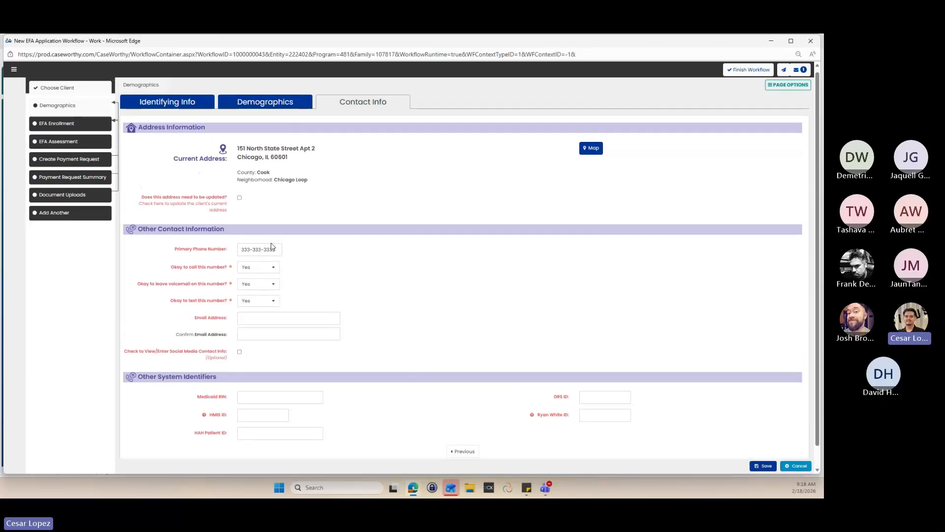
scroll(263, 324, down, 1)
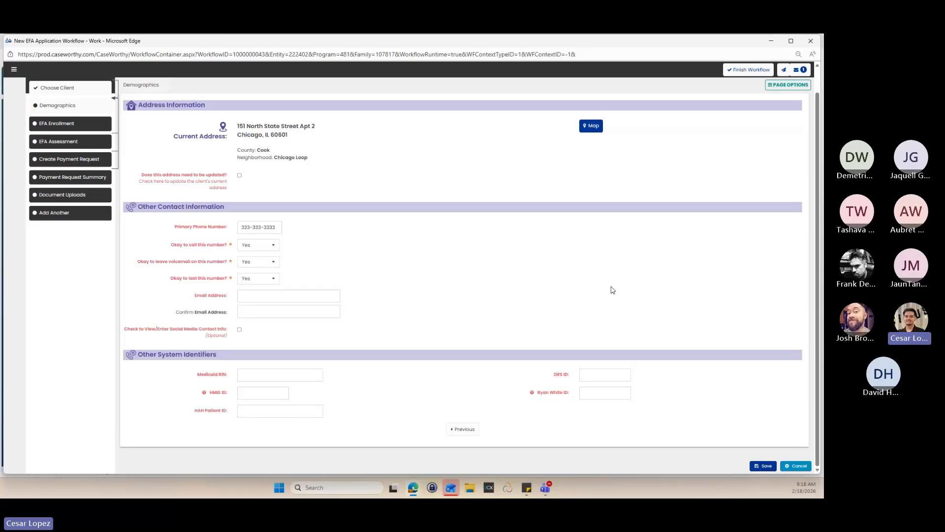
scroll(309, 174, up, 1)
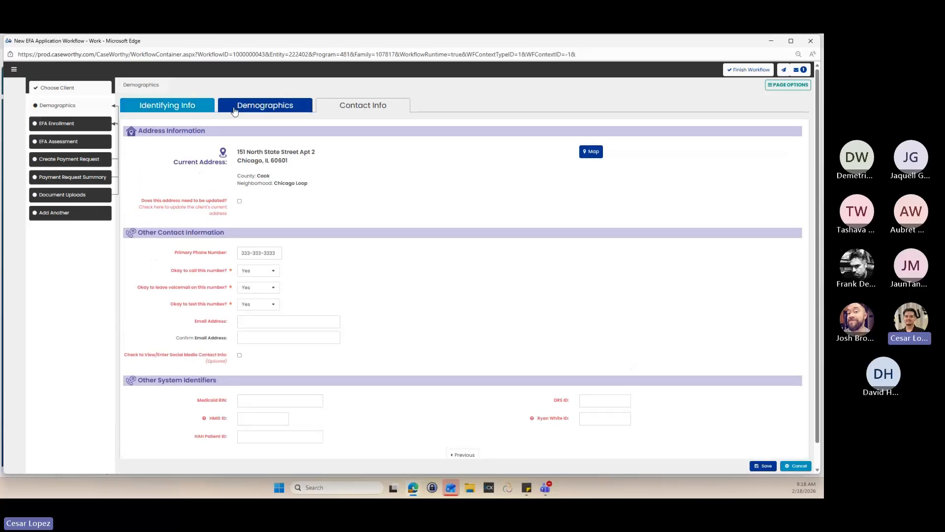
scroll(501, 308, down, 1)
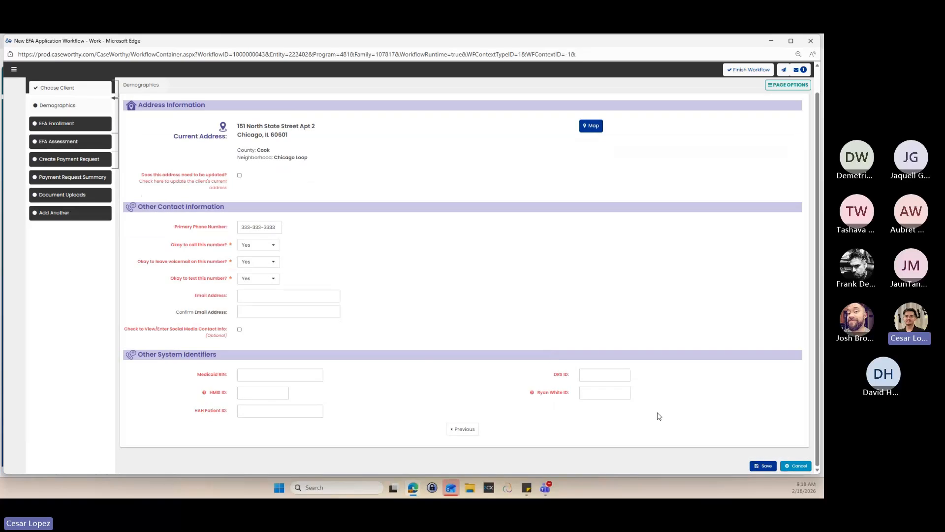
click(763, 465)
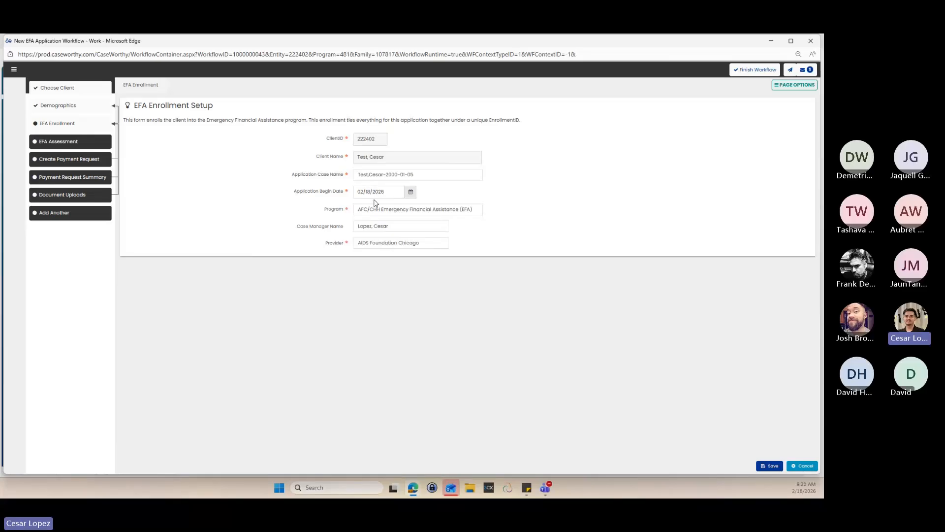
- Save the EFA enrollment setup with its prefilled values and choose No for copying all assessment data
click(772, 466)
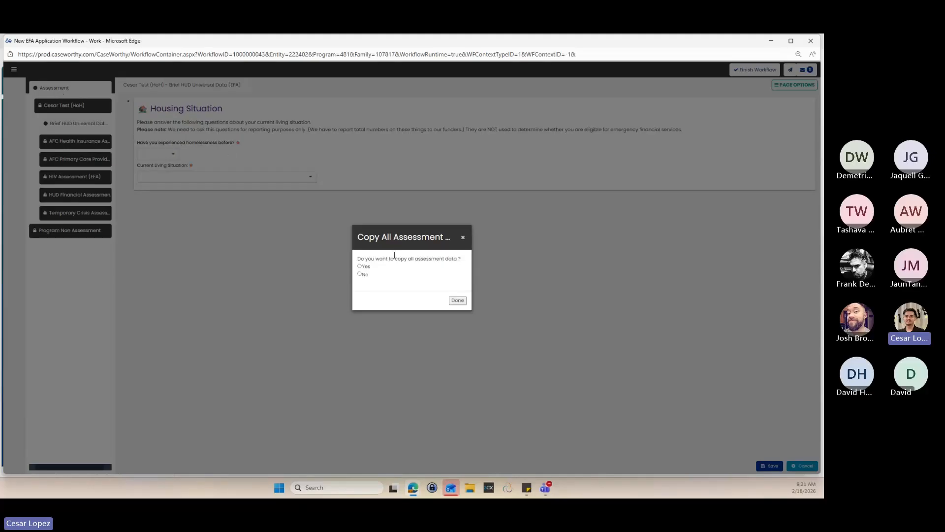
drag(387, 245, 386, 238)
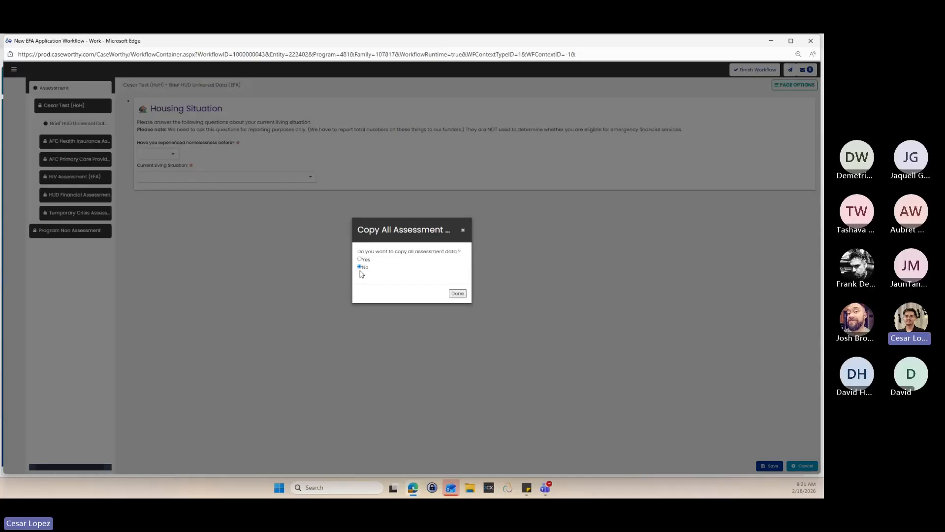
click(457, 294)
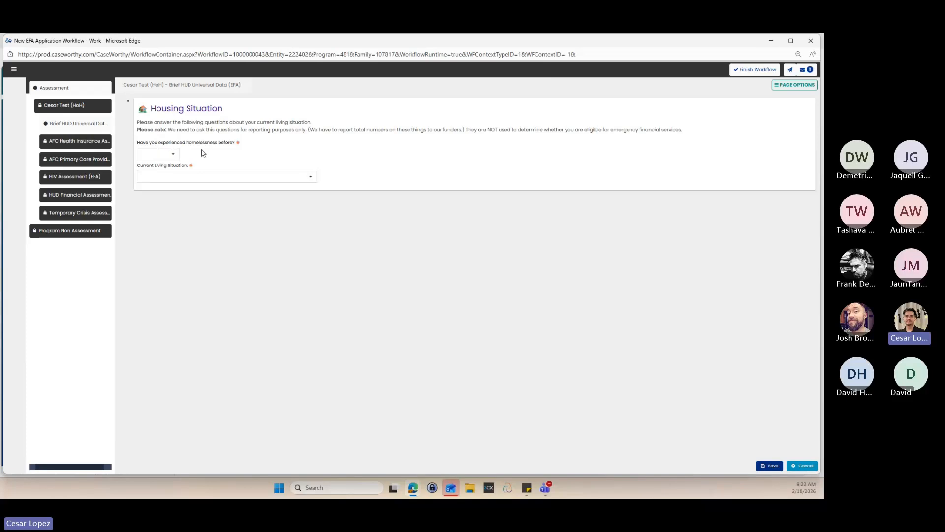
- Answer No to having experienced homelessness before and set the current living situation to Rental by client, no ongoing housing subsidy
click(174, 154)
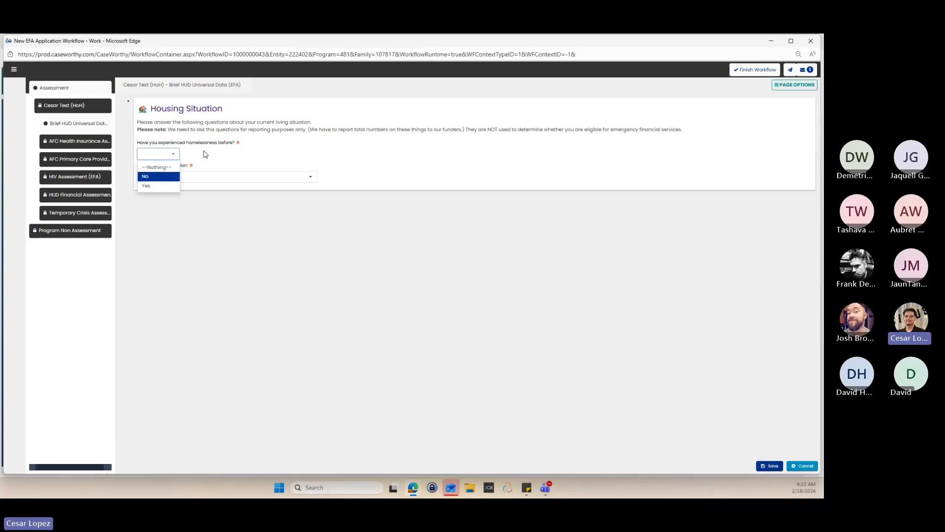
click(153, 176)
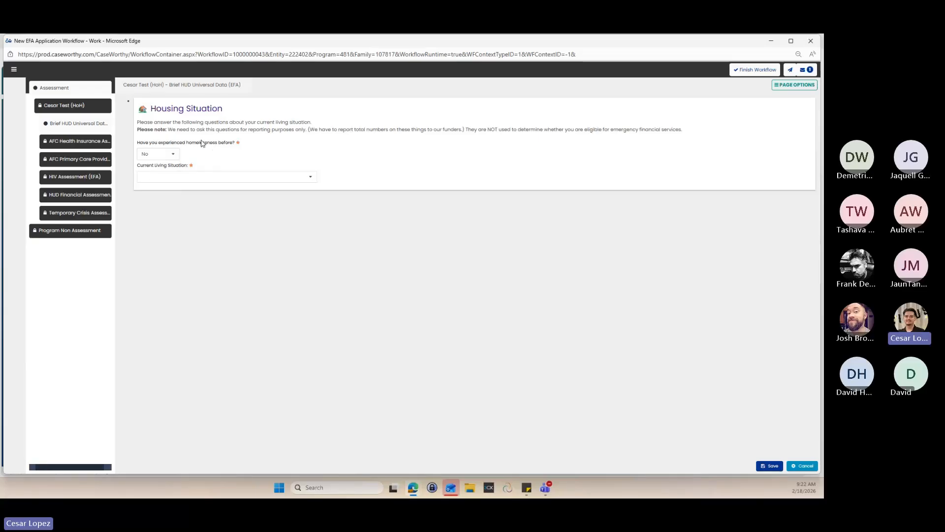
click(150, 178)
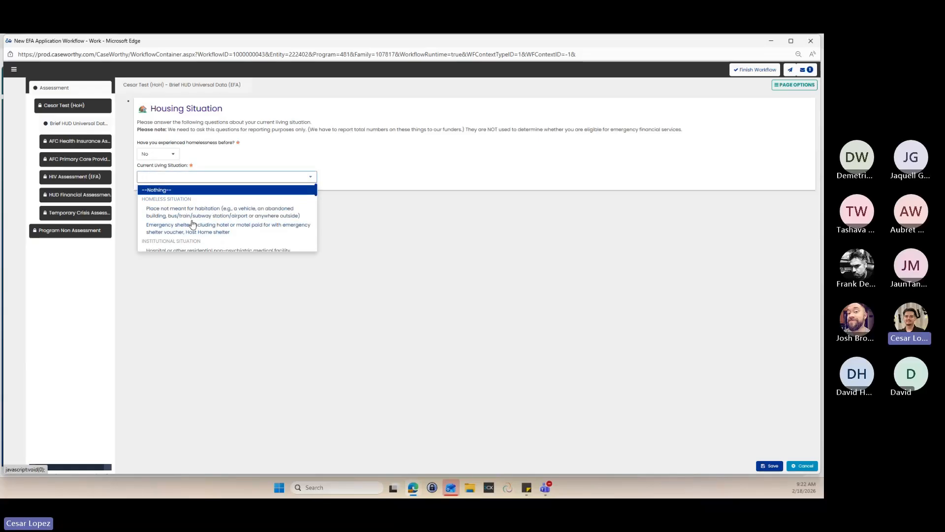
scroll(220, 232, down, 6)
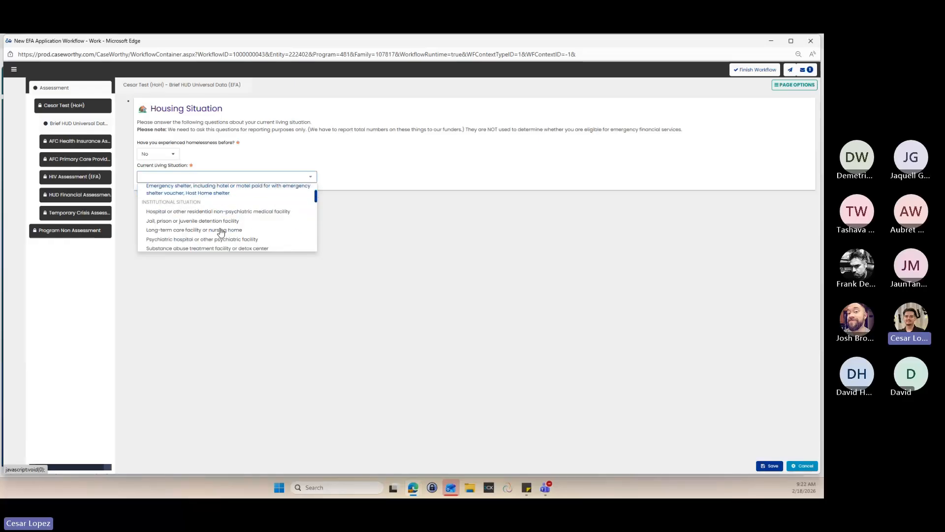
scroll(220, 231, up, 3)
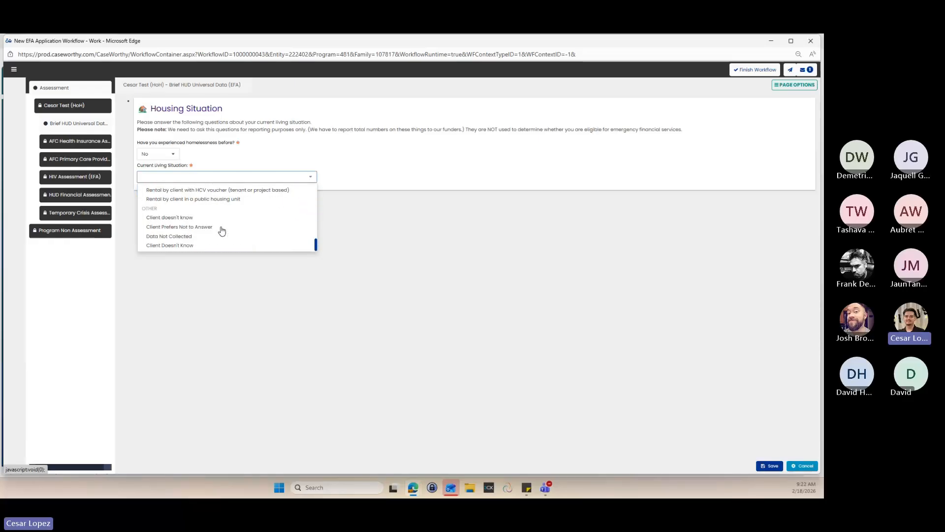
scroll(199, 228, up, 3)
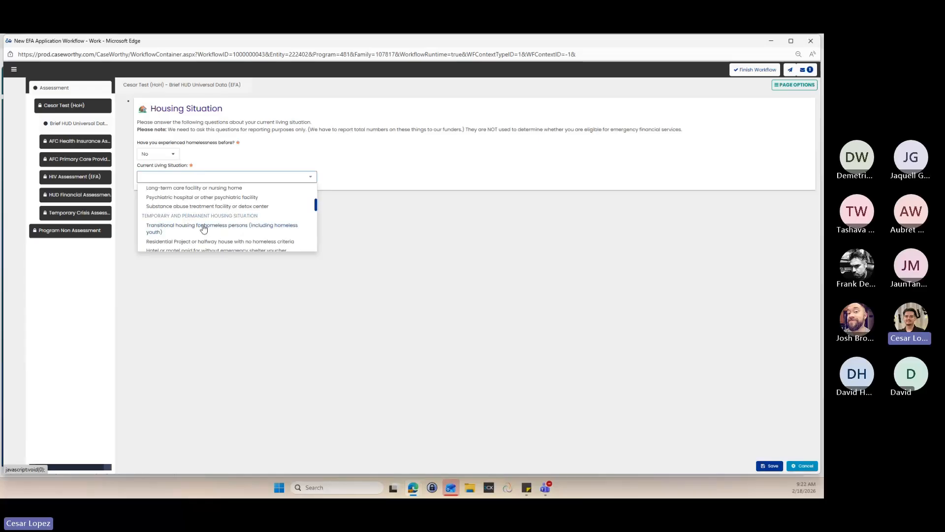
scroll(204, 228, down, 4)
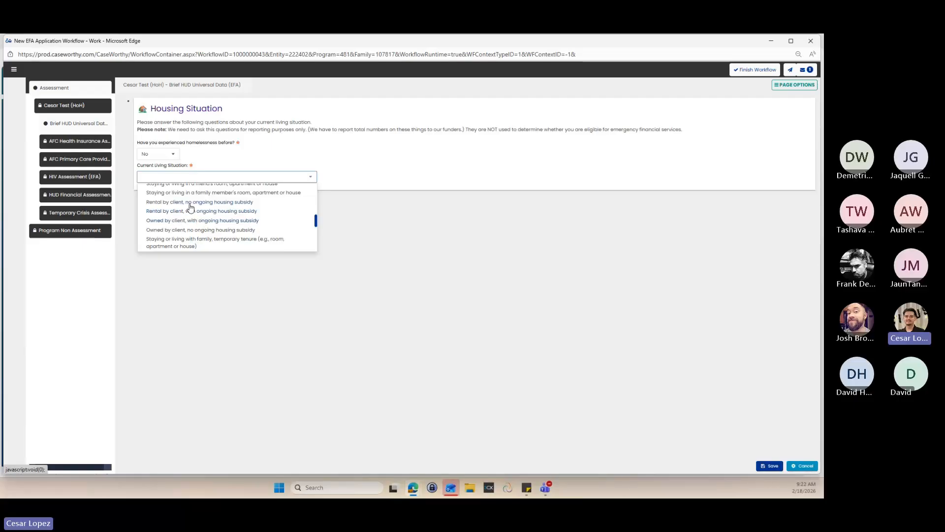
click(193, 203)
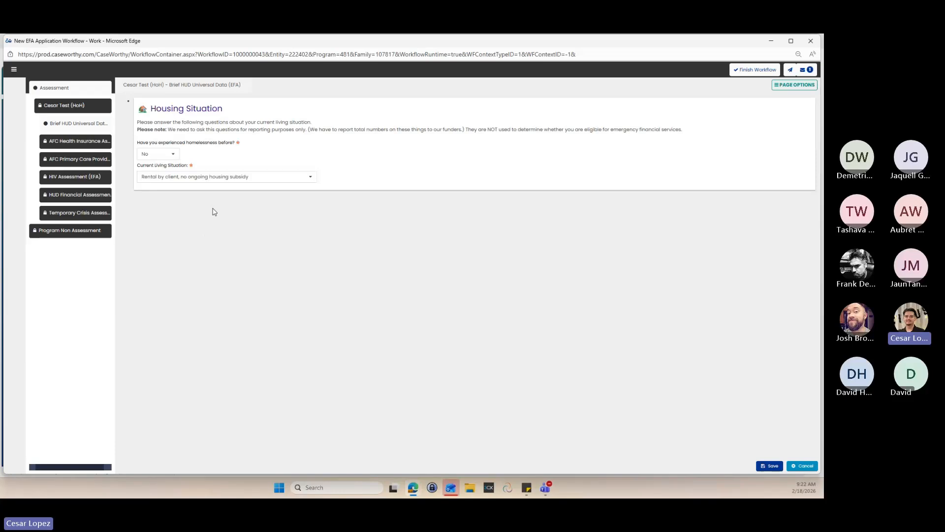
- Review the other rental and ownership choices for the current living situation, keep the selection, and save the housing assessment
click(215, 179)
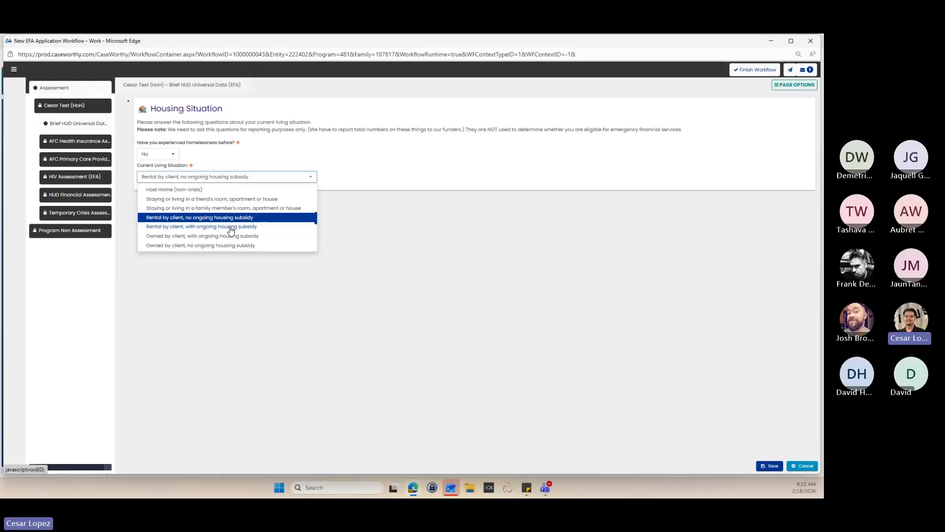
click(129, 177)
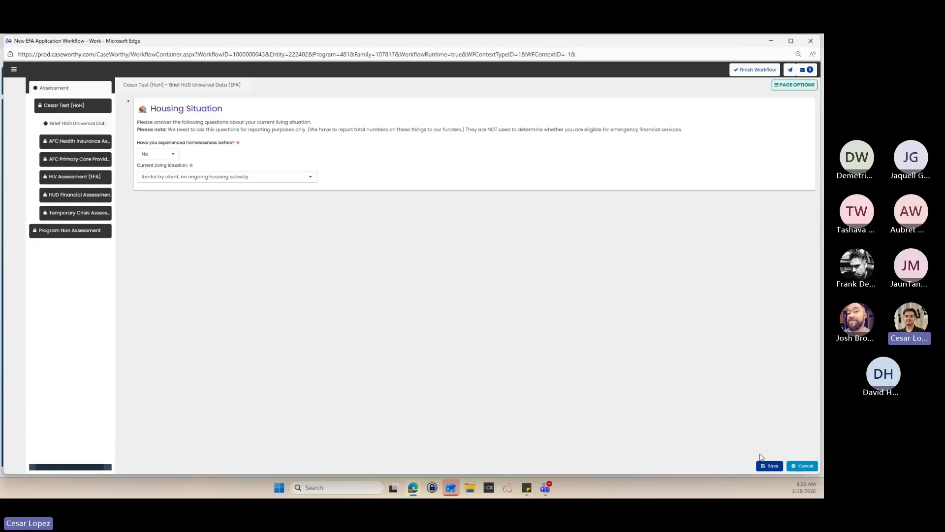
click(769, 466)
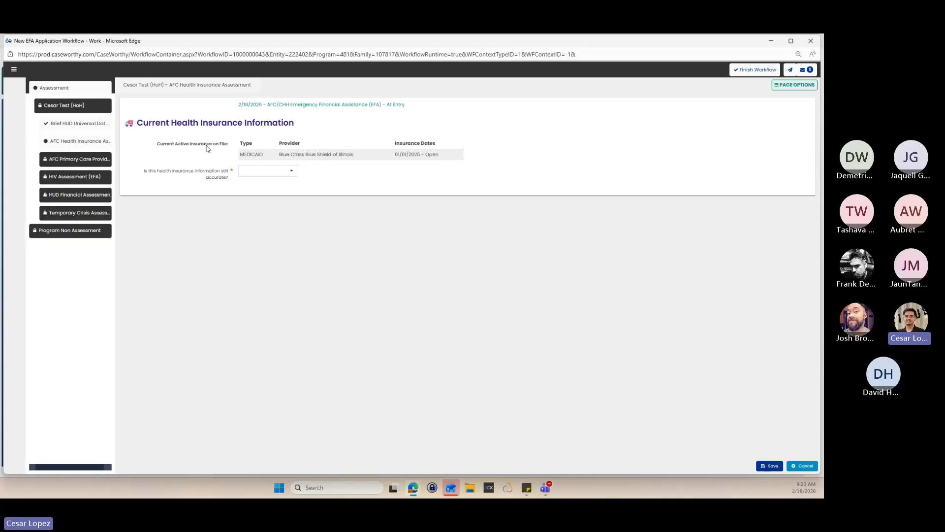
- Review the active insurance on file and answer Yes to whether this health insurance information is still accurate
click(249, 155)
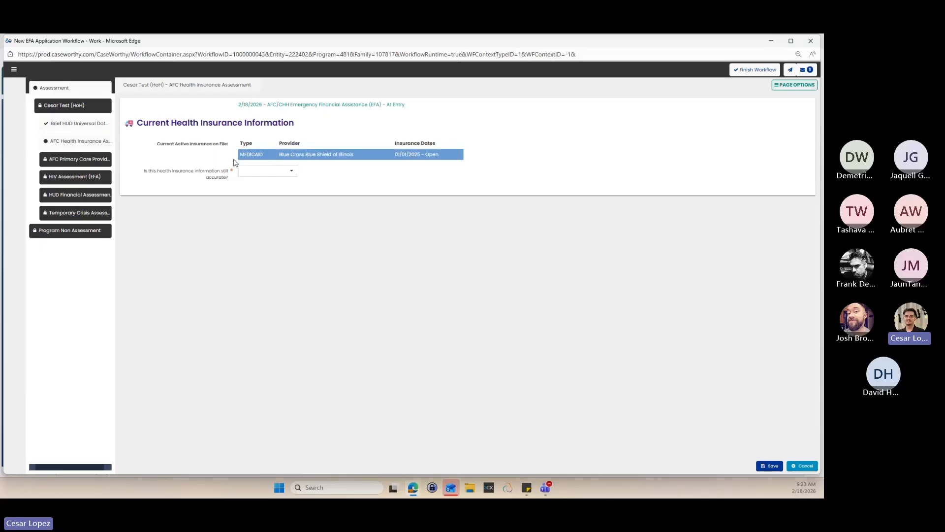
click(256, 173)
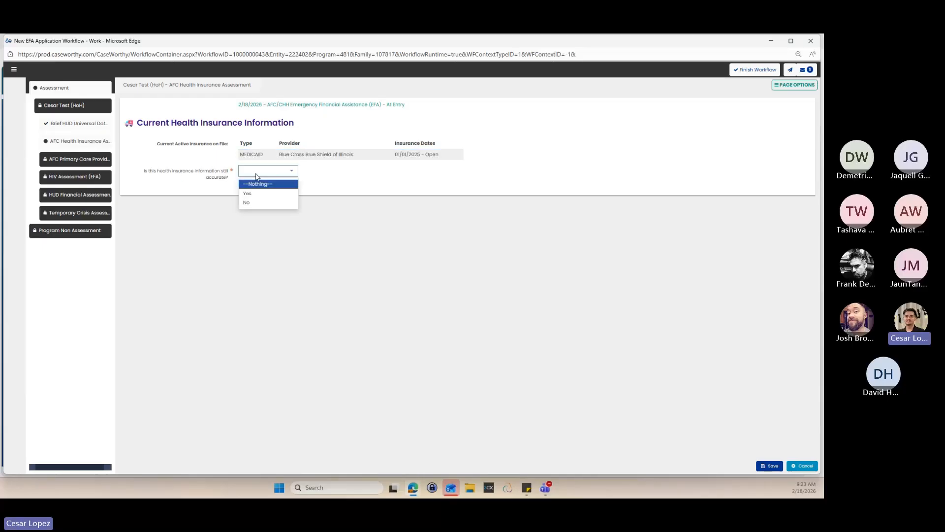
click(254, 197)
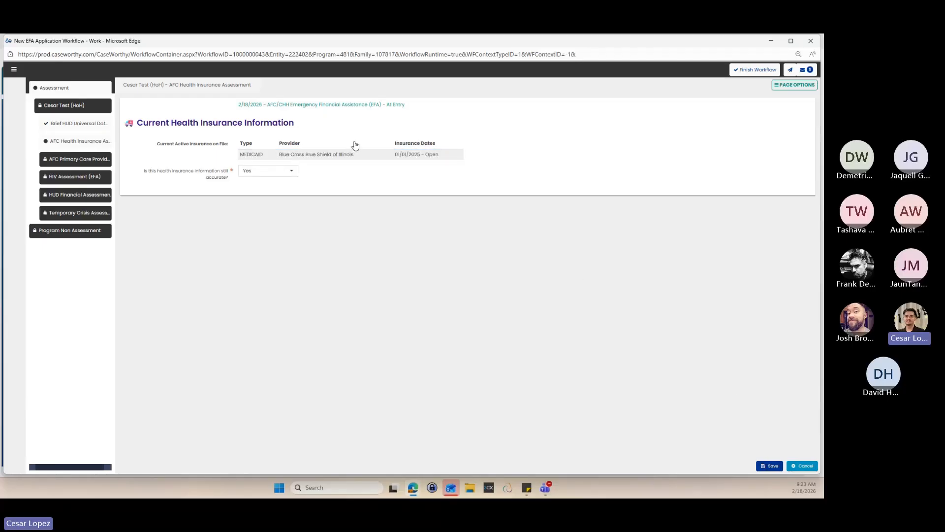
- Mark the health insurance information on file as not accurate and answer Yes to currently having health insurance
click(278, 172)
click(252, 206)
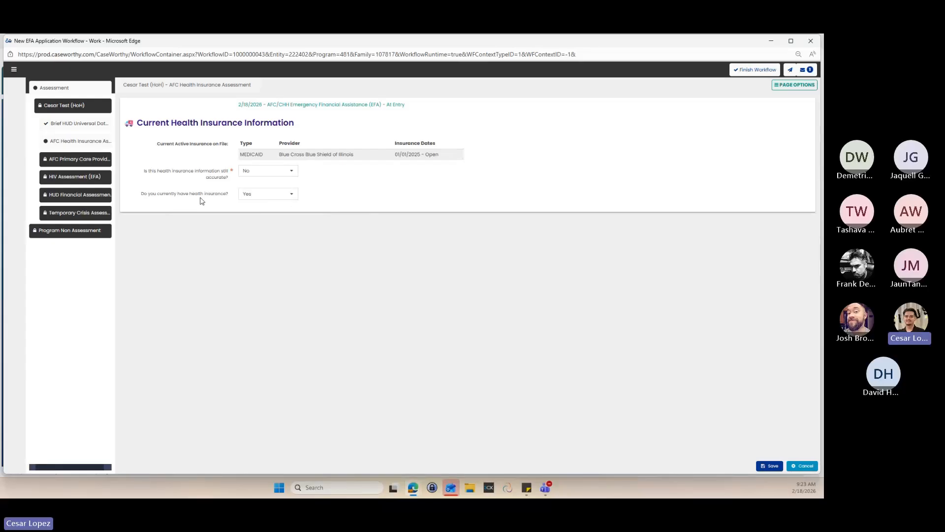
click(249, 196)
click(256, 218)
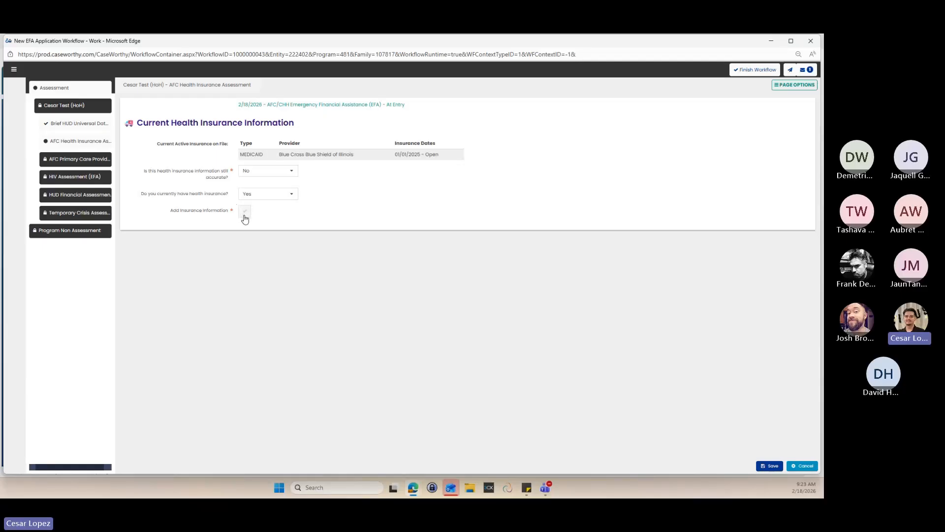
- Preview the follow-up questions for a client without health insurance, and return the current insurance answer to Yes
click(272, 196)
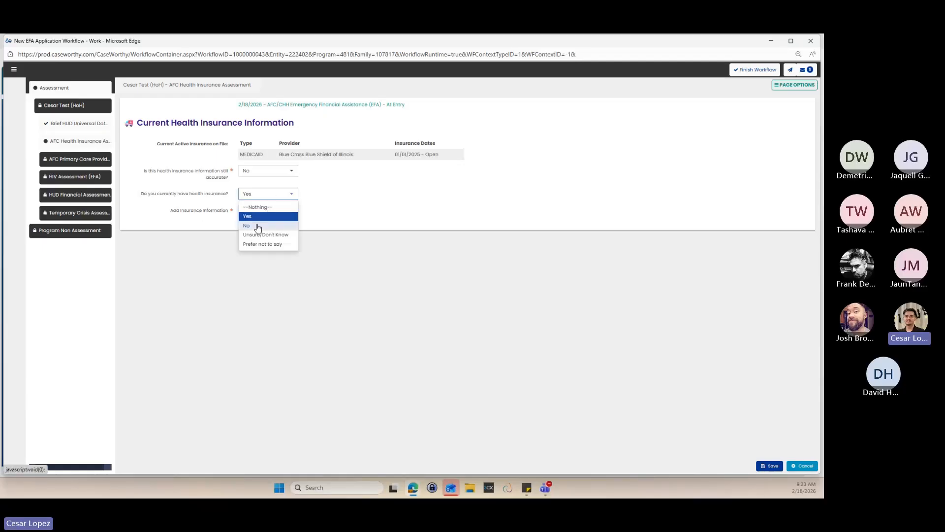
click(256, 226)
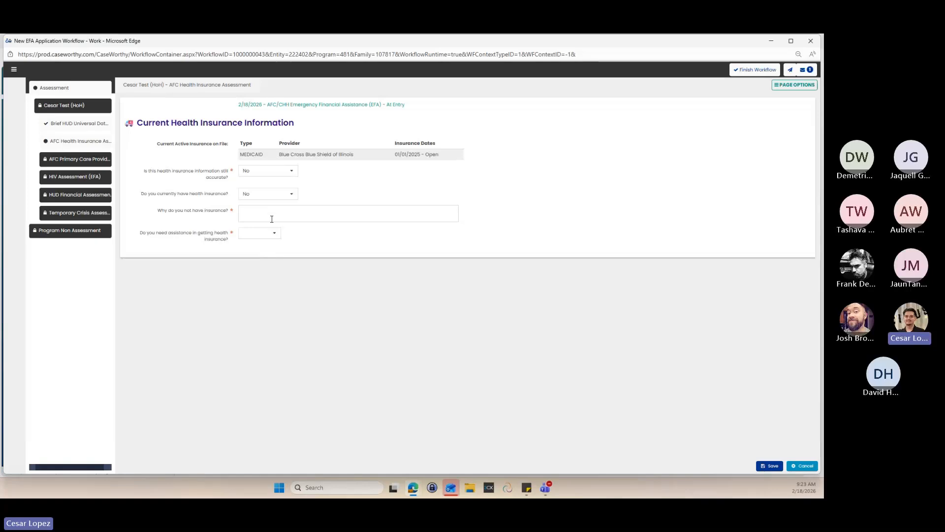
click(268, 197)
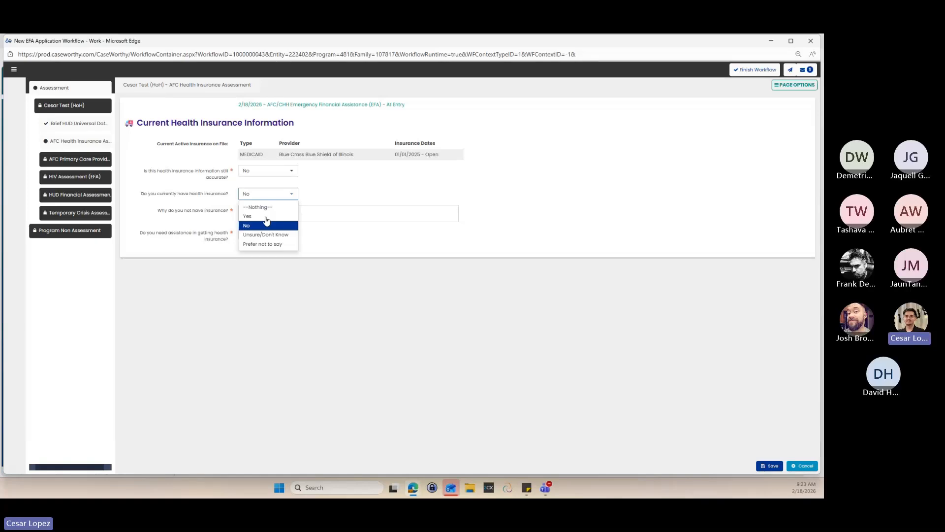
click(261, 217)
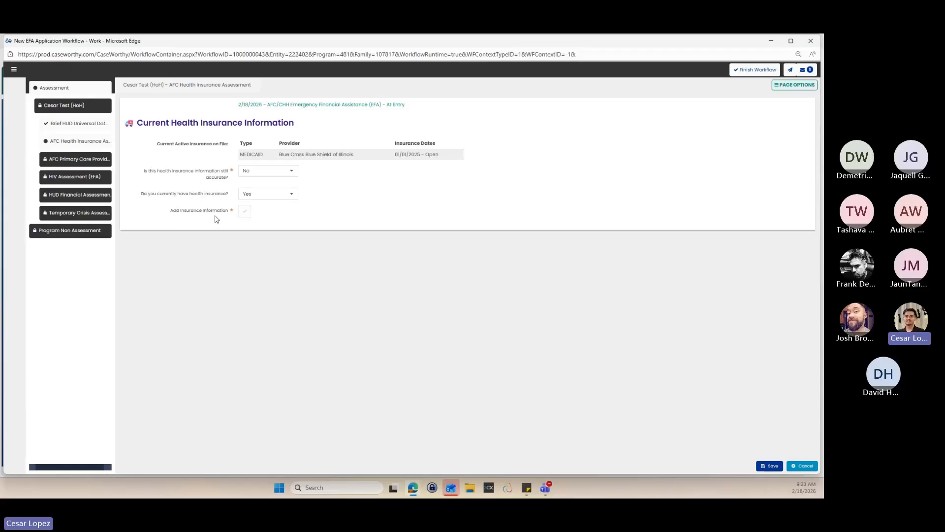
- Open the Add Insurance Information form and set the begin date to 01/01/2026 and the end date to Open
click(244, 212)
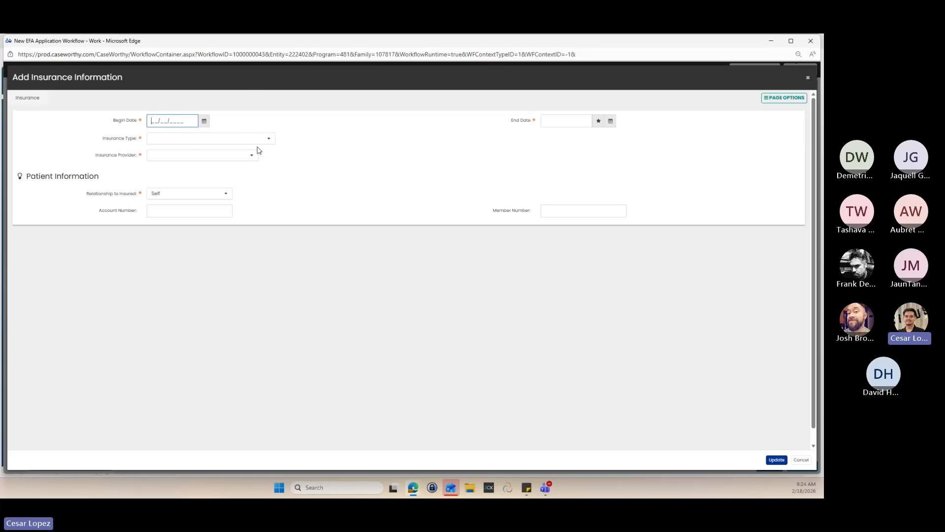
click(396, 148)
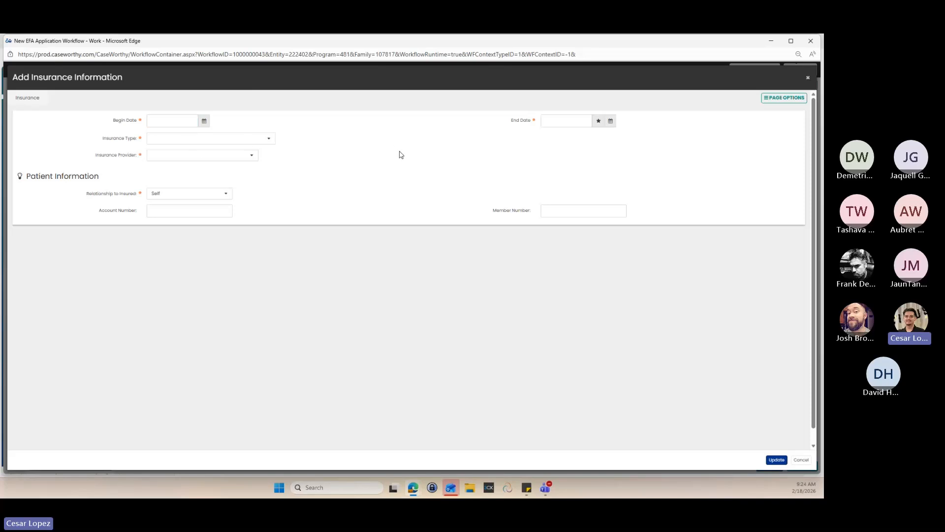
click(204, 121)
click(154, 134)
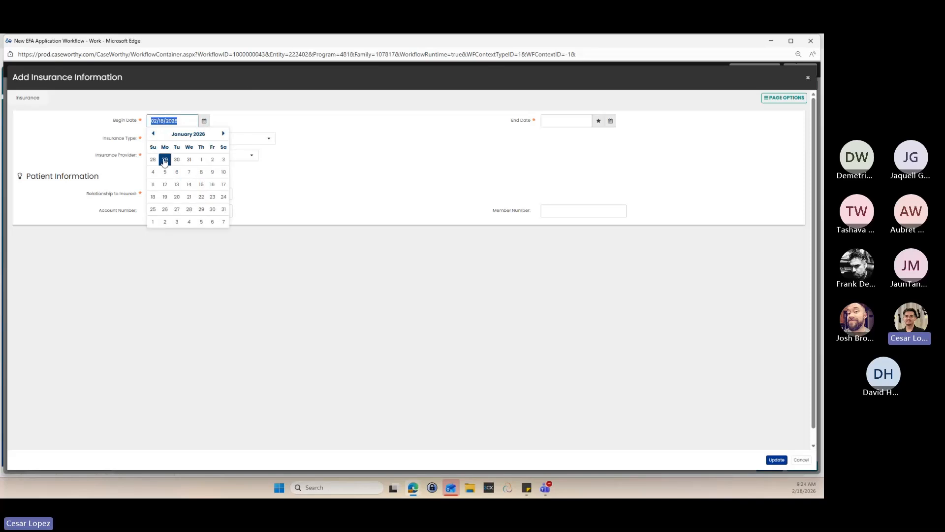
click(201, 159)
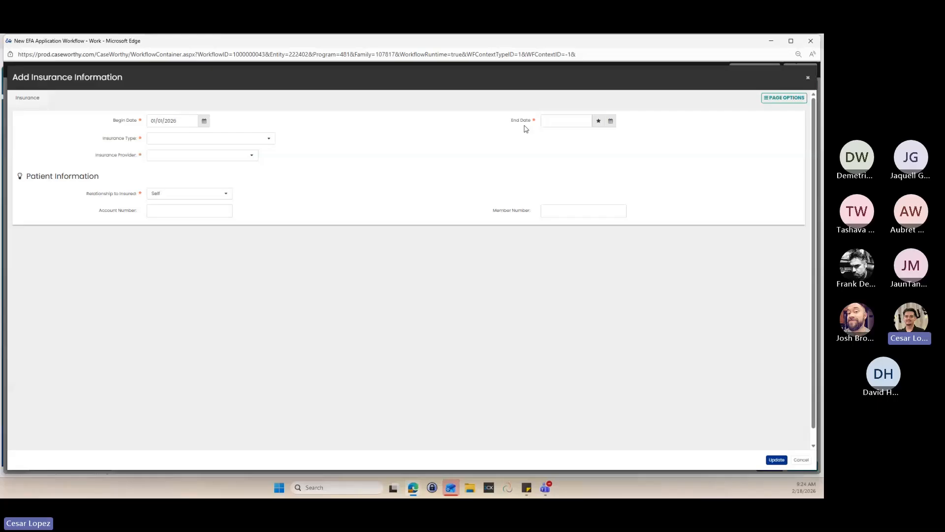
click(599, 122)
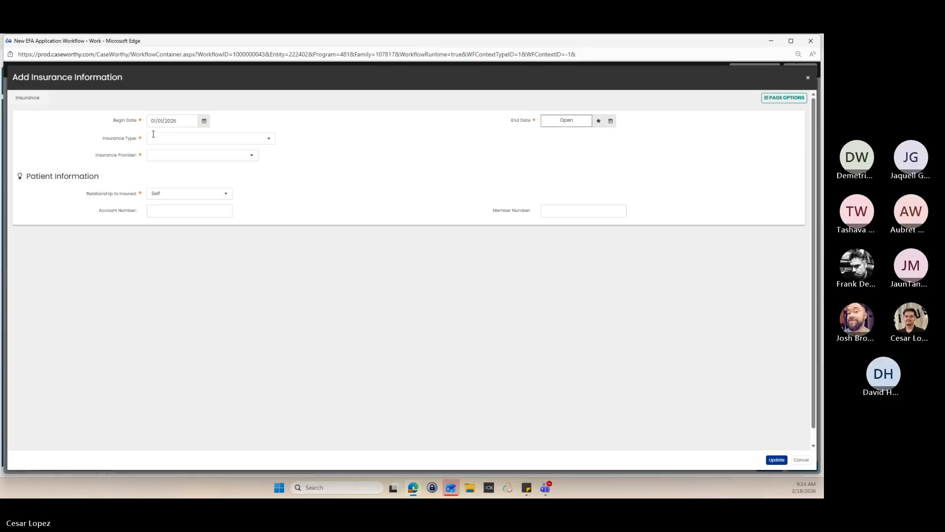
- Review the available insurance types and set the insurance type to MEDICAID
click(188, 139)
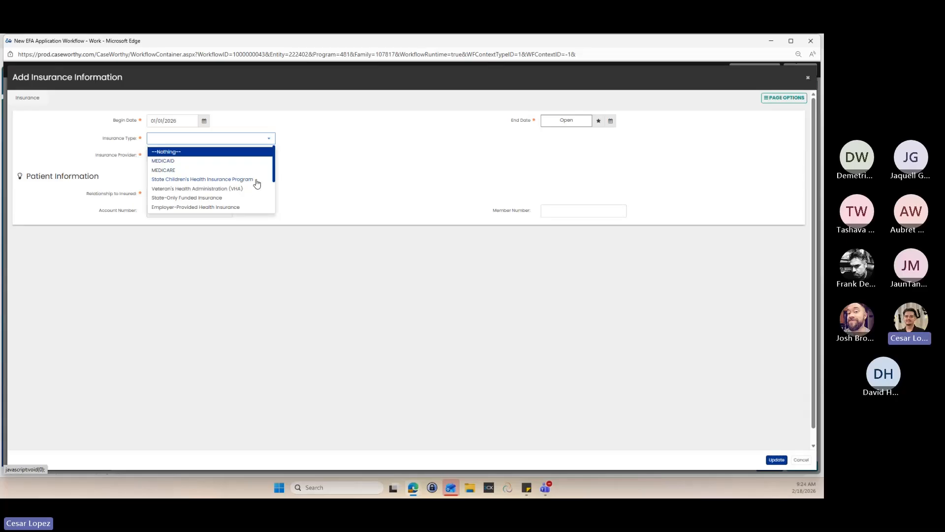
scroll(221, 185, down, 2)
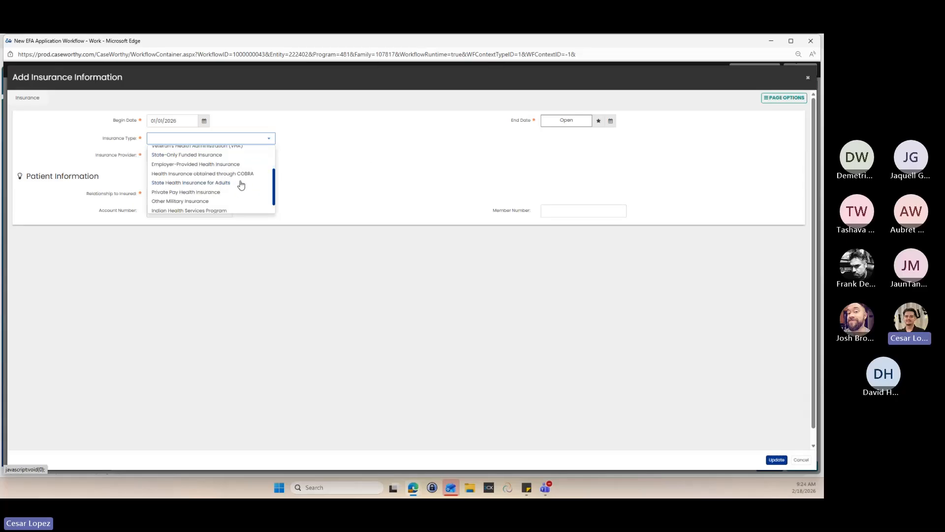
scroll(205, 185, down, 1)
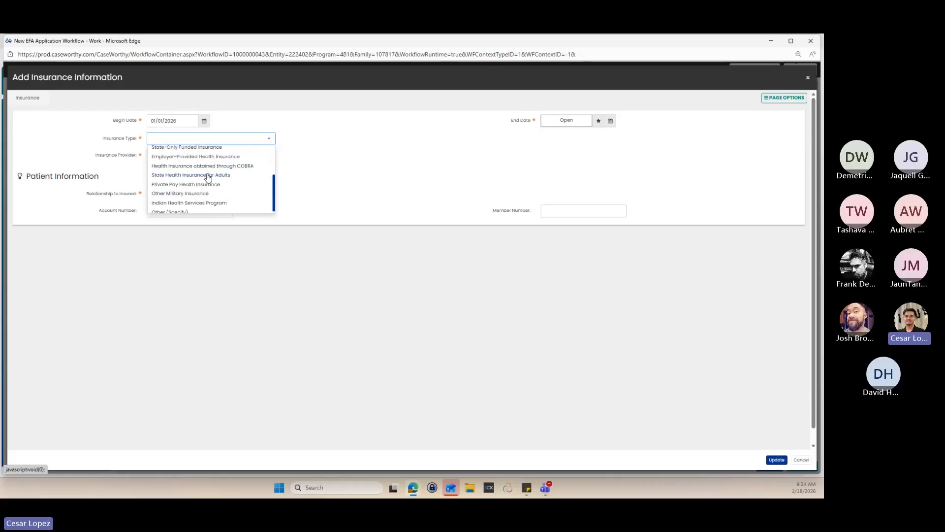
scroll(209, 178, up, 3)
click(173, 160)
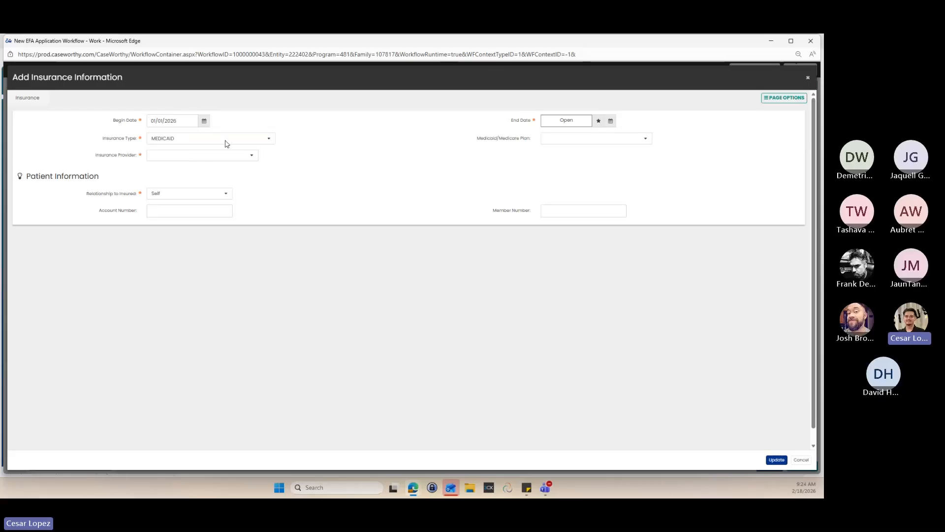
- Review the list of insurance providers without choosing one, and cancel the new insurance entry
click(200, 156)
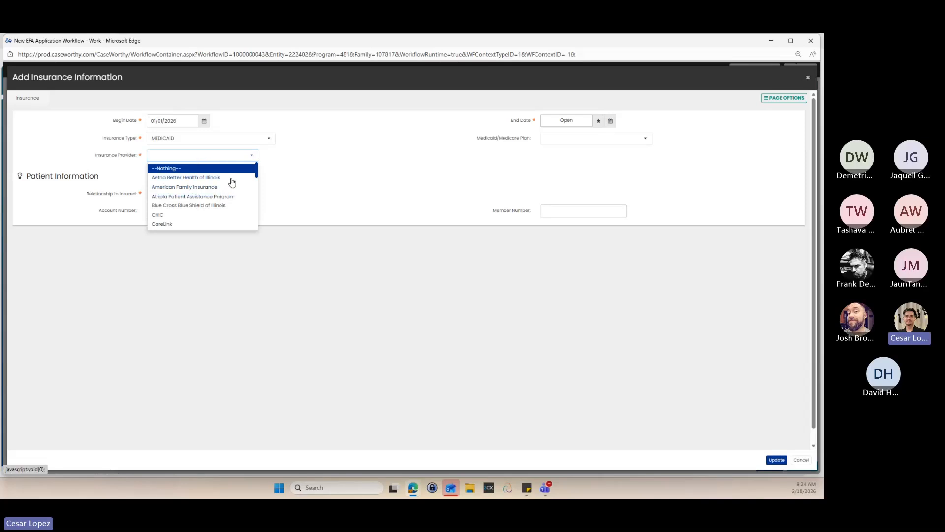
scroll(222, 199, down, 2)
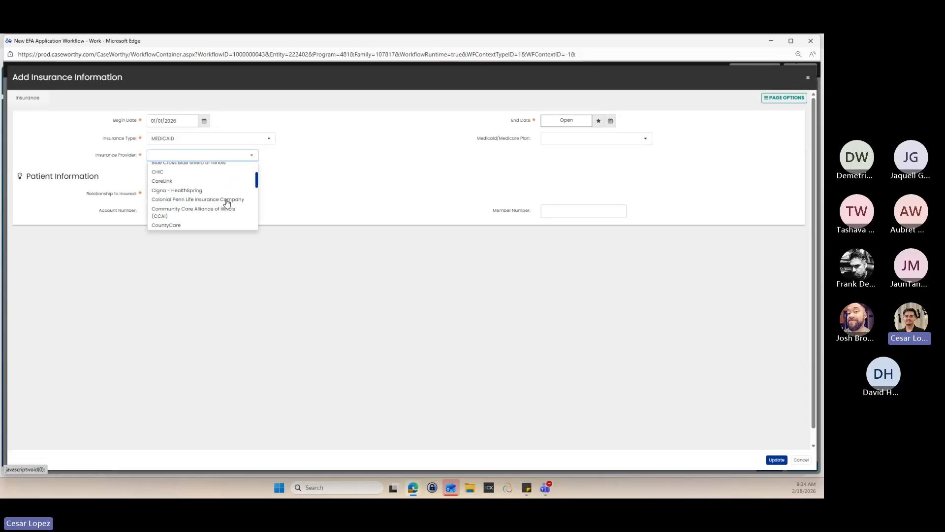
scroll(227, 203, down, 5)
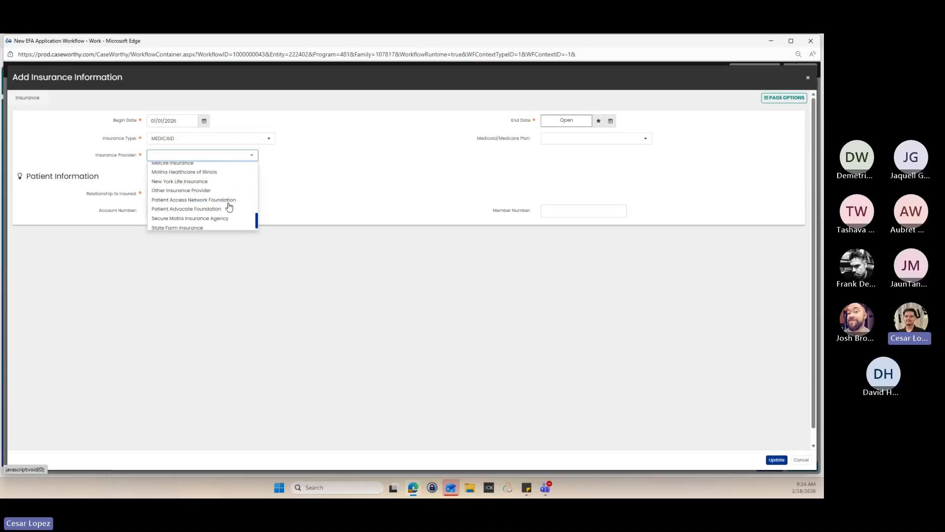
scroll(229, 207, down, 1)
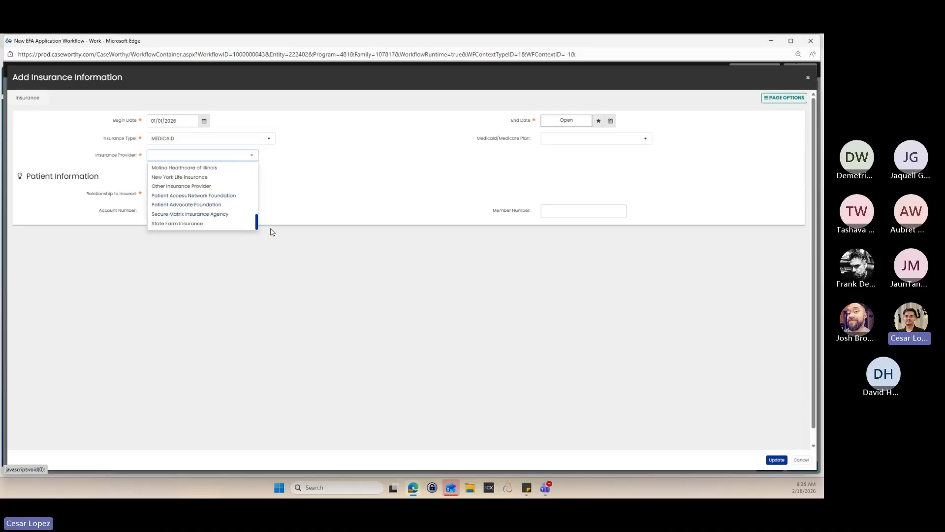
click(333, 145)
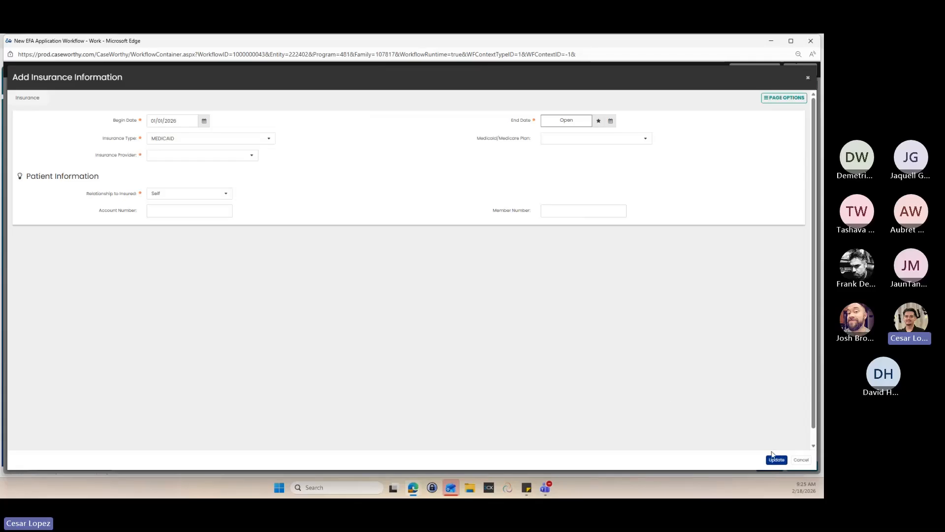
click(809, 463)
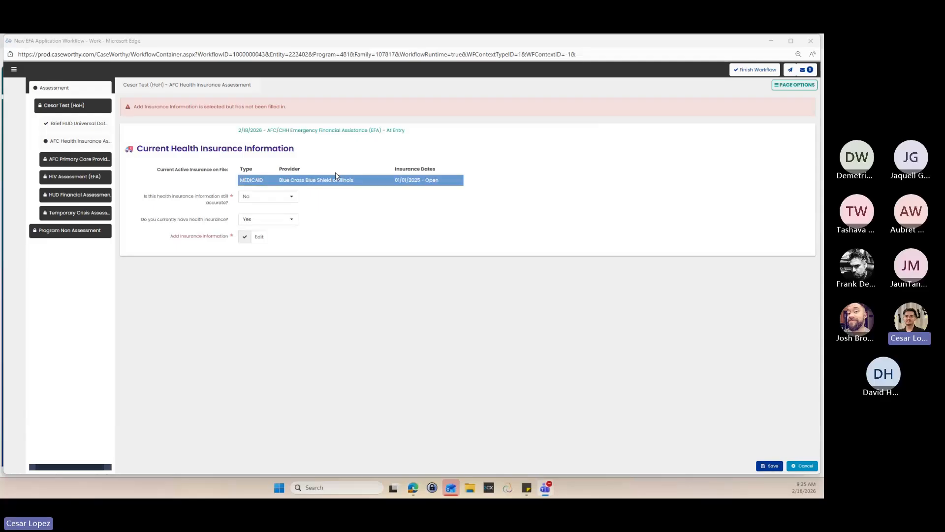
- Clear the add-insurance selection, mark the health insurance on file as still accurate, and save the health insurance assessment
click(245, 236)
click(258, 219)
click(263, 197)
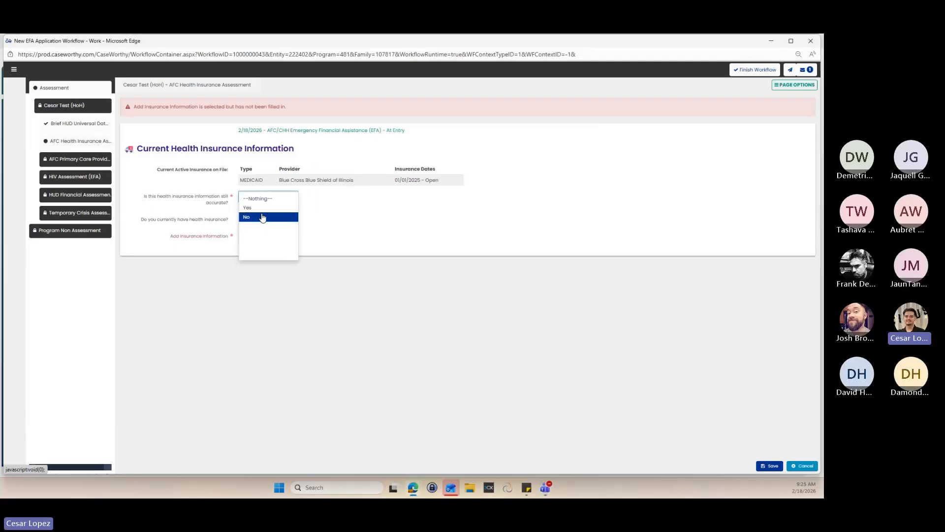
click(263, 208)
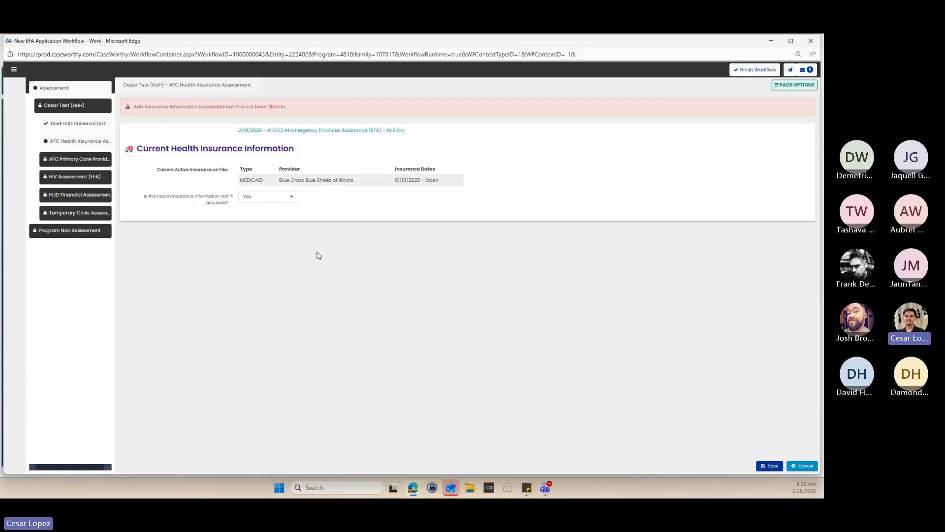
click(768, 466)
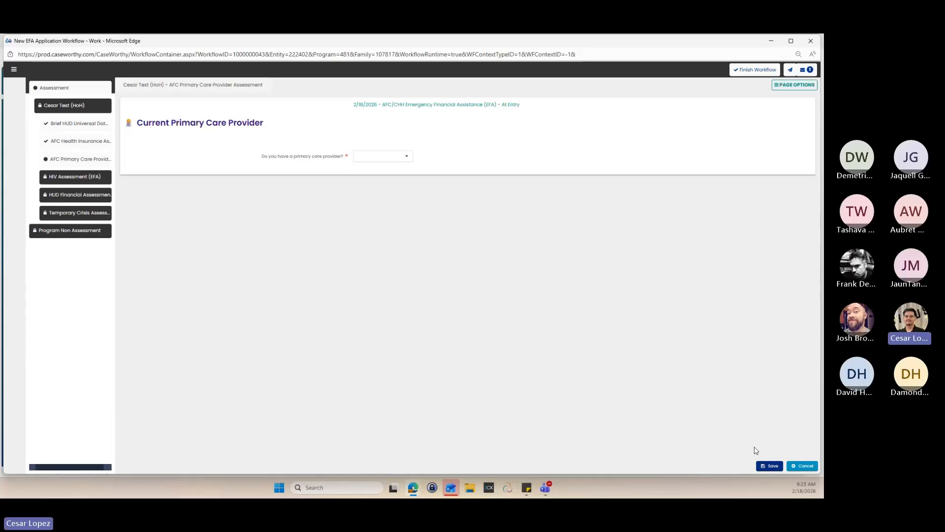
- Preview the follow-up questions for the primary care provider answers Yes, Unsure/Don't Know and No
click(386, 156)
click(377, 180)
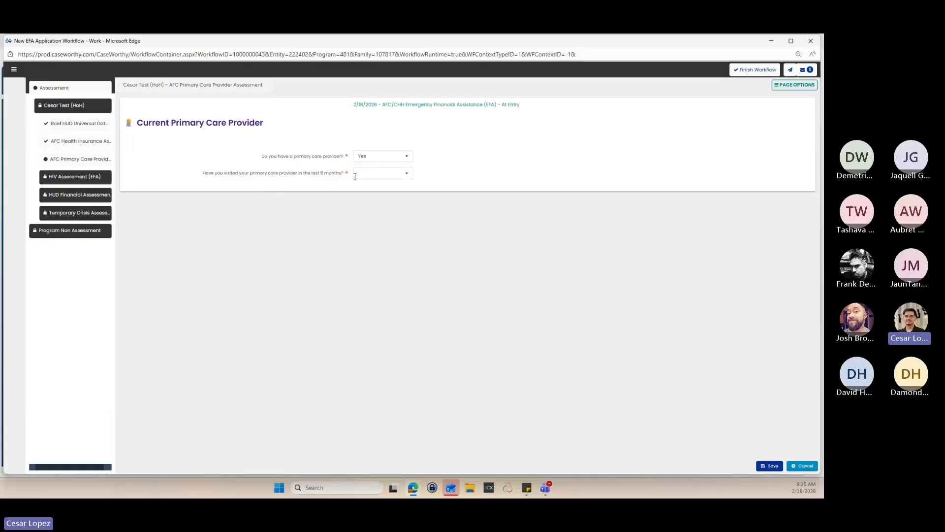
click(378, 158)
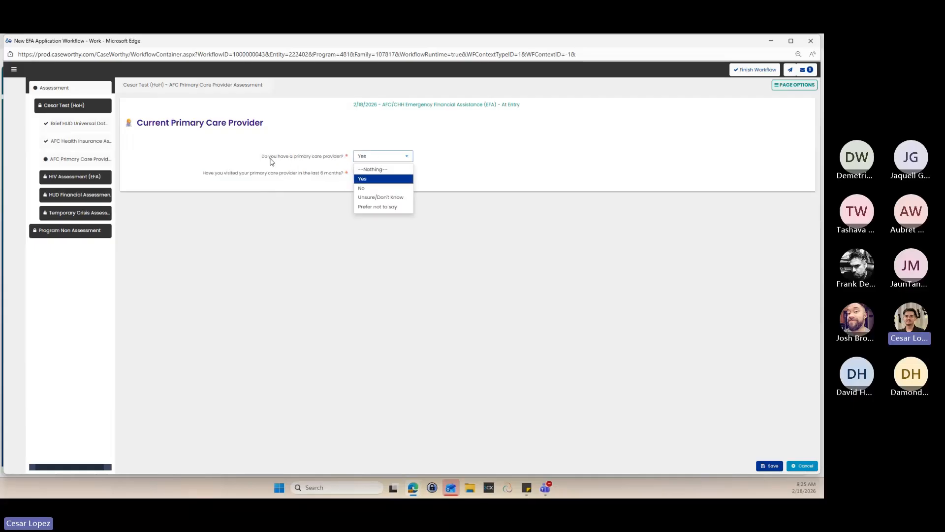
click(372, 197)
click(403, 158)
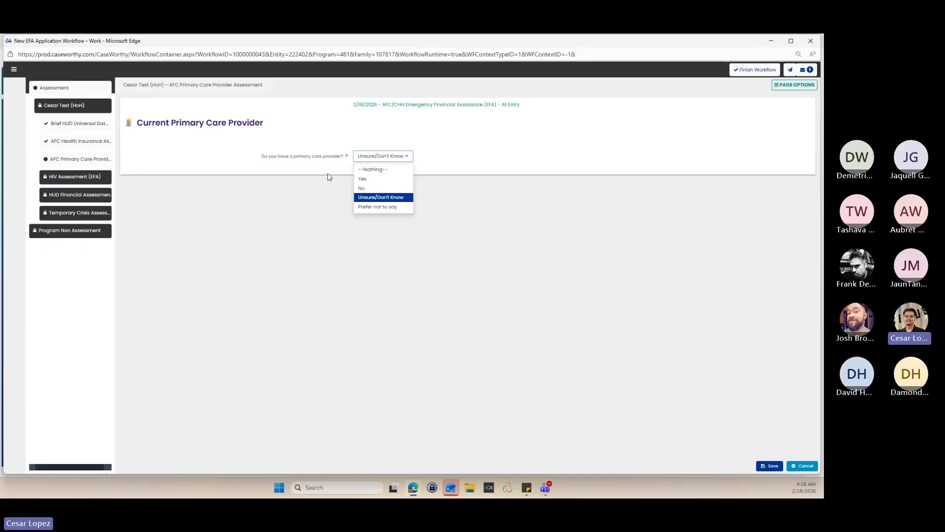
click(385, 180)
click(376, 158)
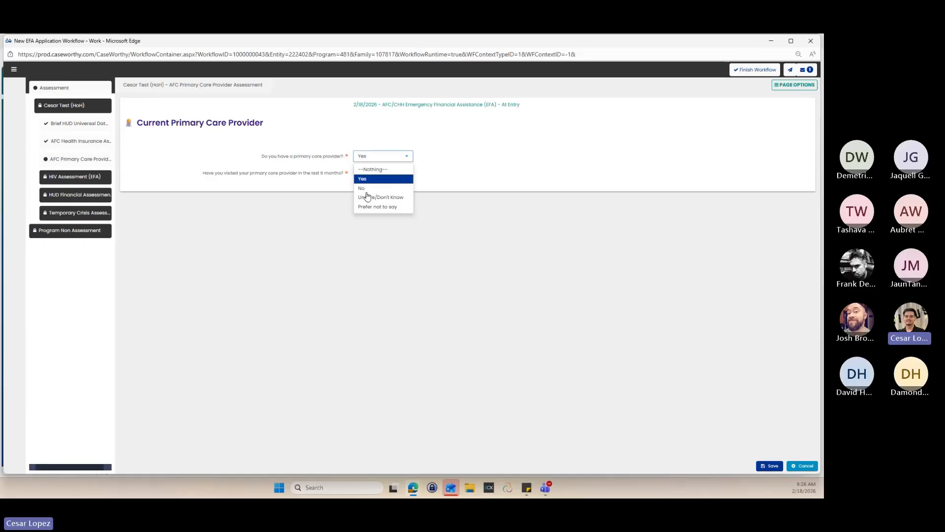
click(367, 191)
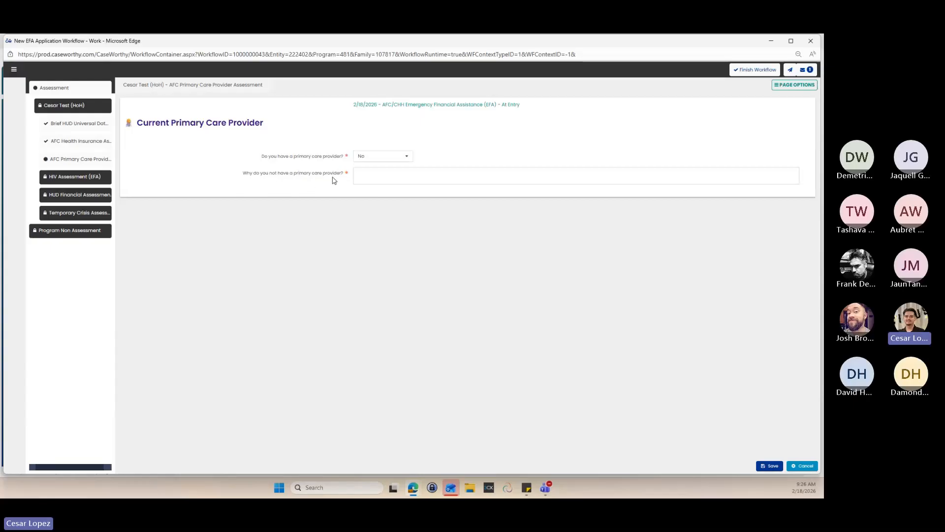
click(385, 178)
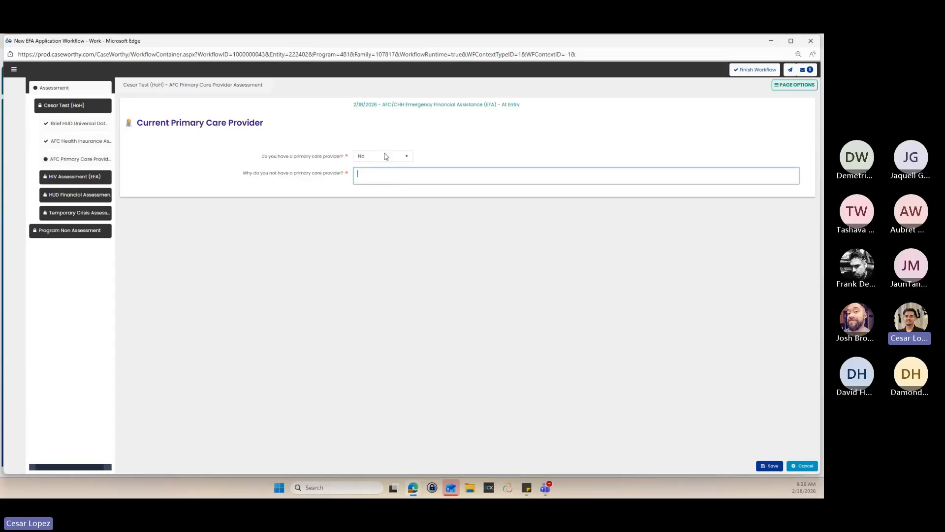
- Answer Yes to having a primary care provider and to a visit in the last 6 months, and save the assessment
click(385, 157)
click(379, 175)
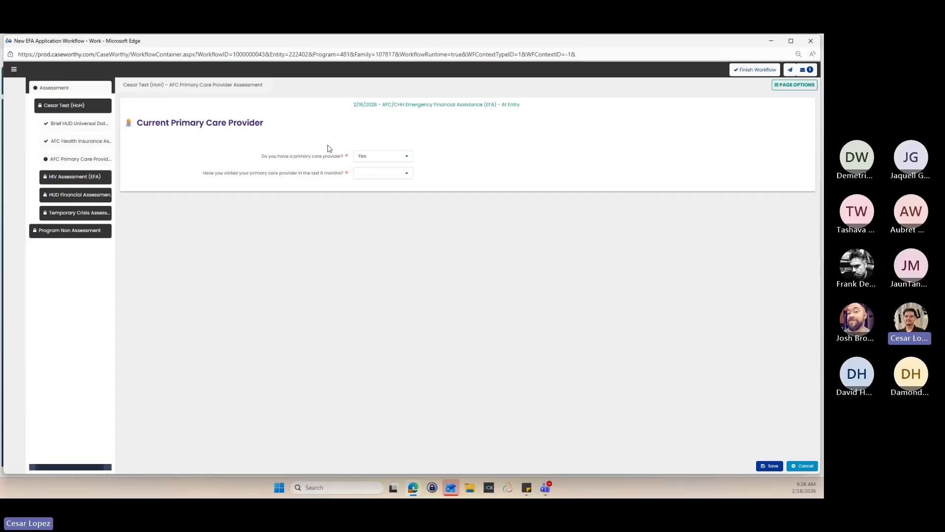
click(370, 173)
click(263, 238)
click(367, 175)
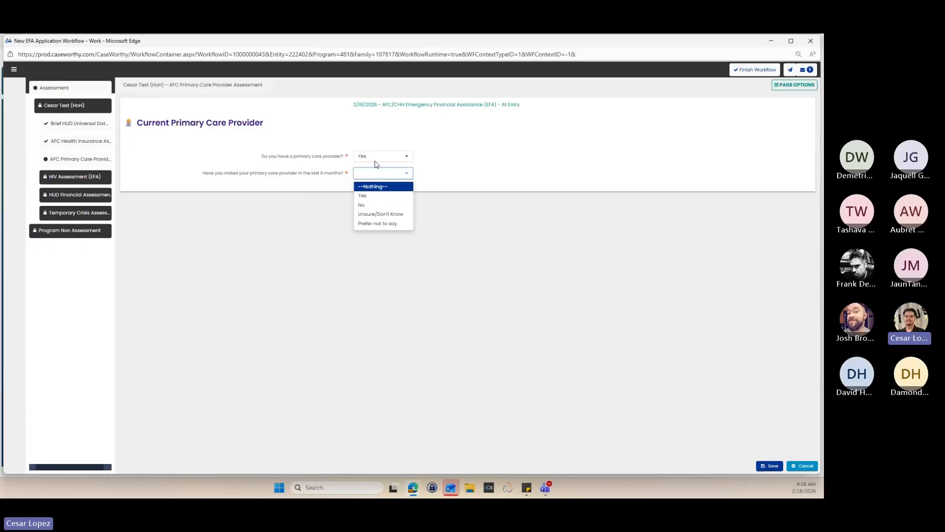
click(369, 199)
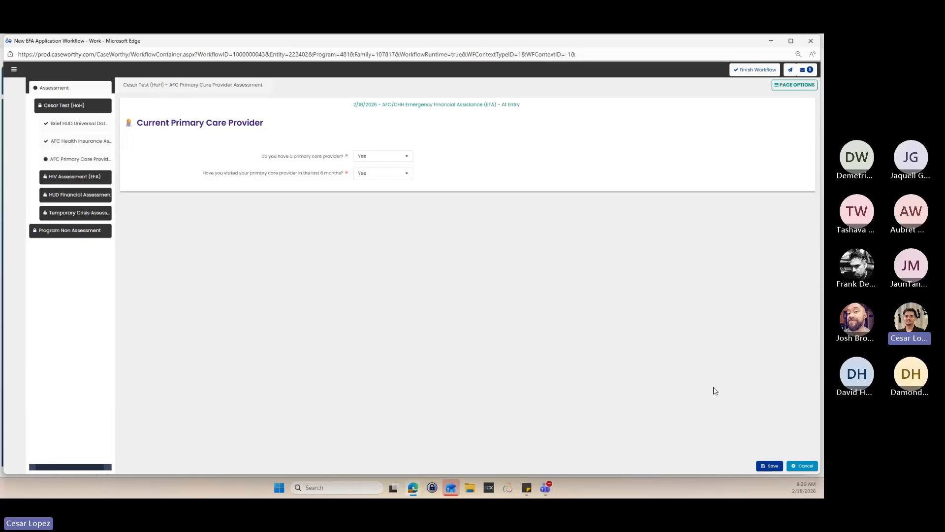
click(767, 466)
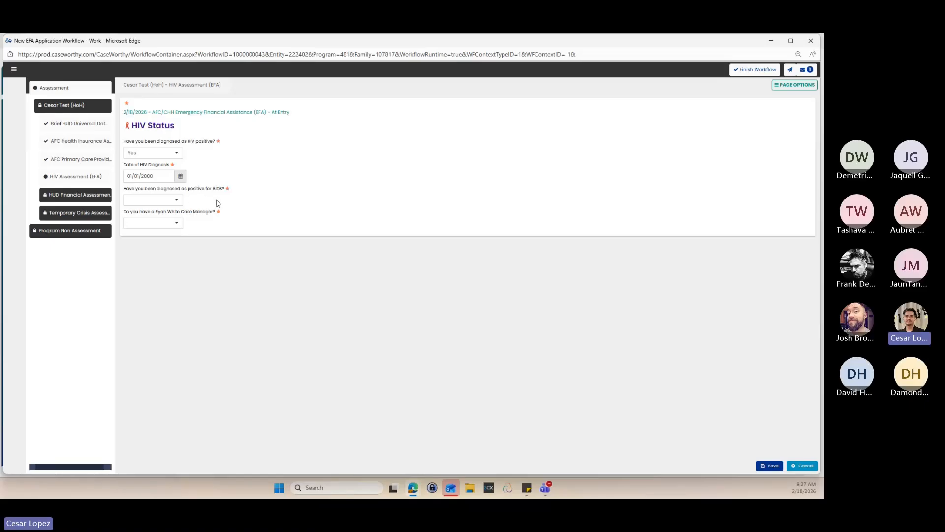
- Answer No to the AIDS diagnosis question and Yes to having a Ryan White case manager
click(179, 202)
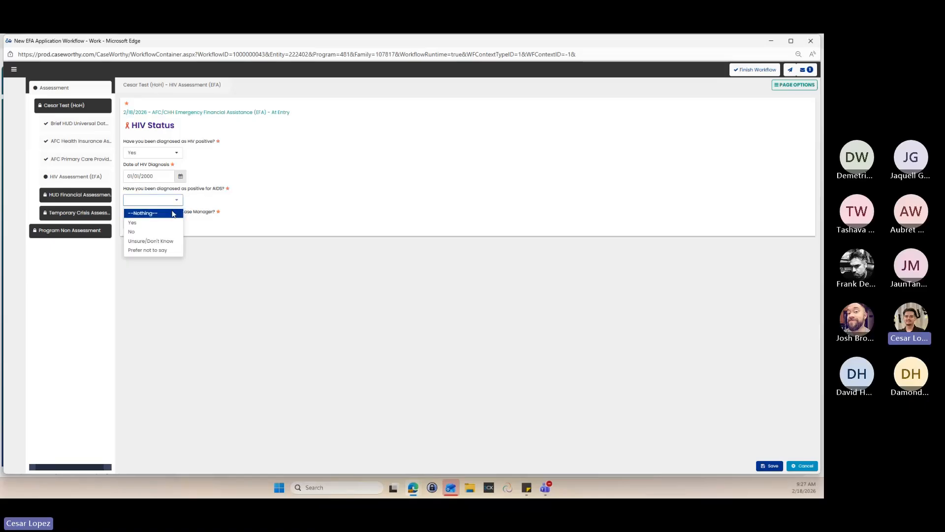
click(157, 234)
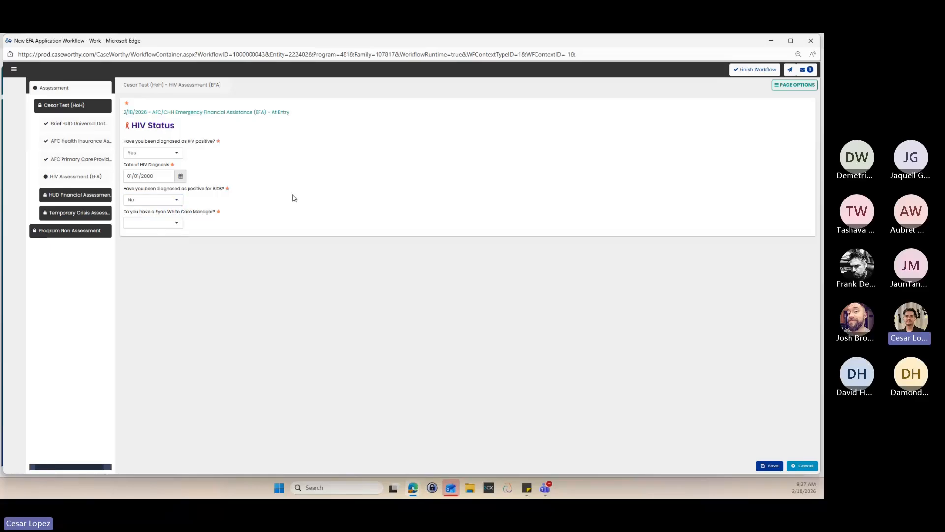
click(170, 222)
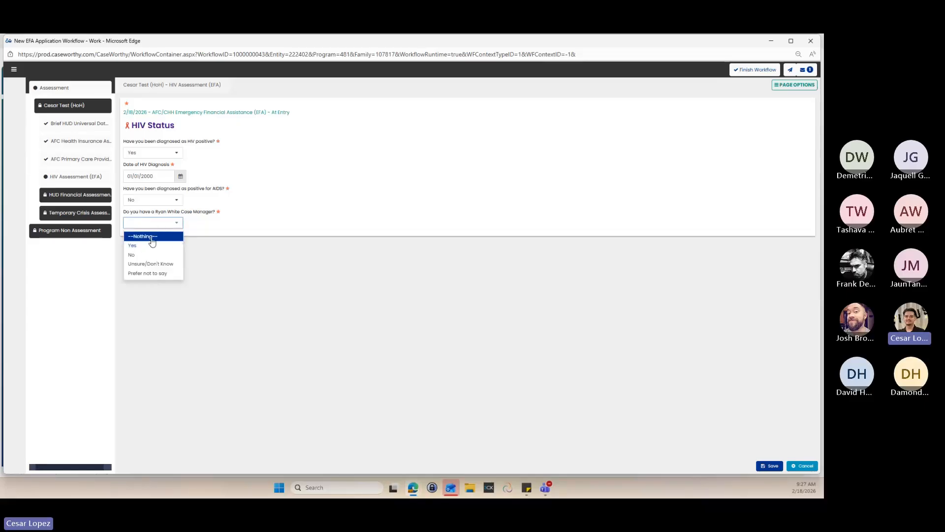
click(133, 245)
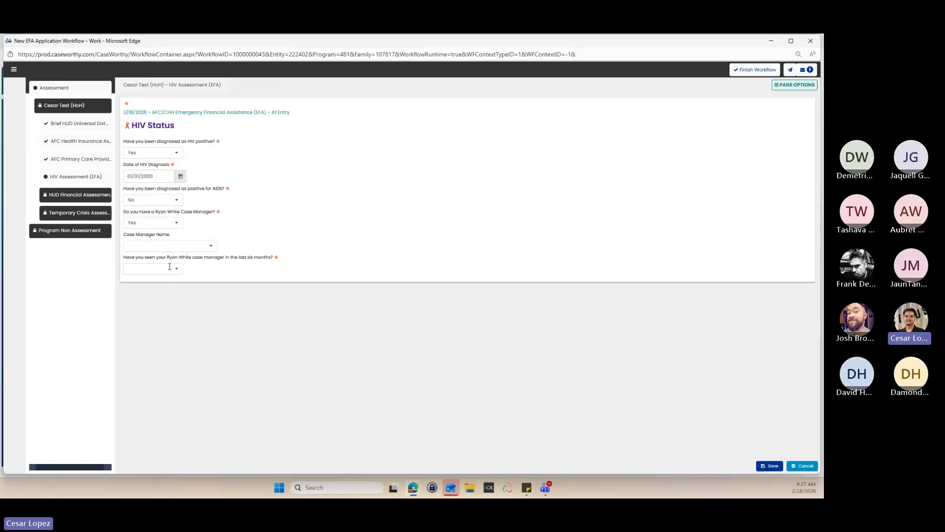
- Preview the form with the Ryan White case manager answer set to No, and return it to Yes
click(153, 223)
click(138, 251)
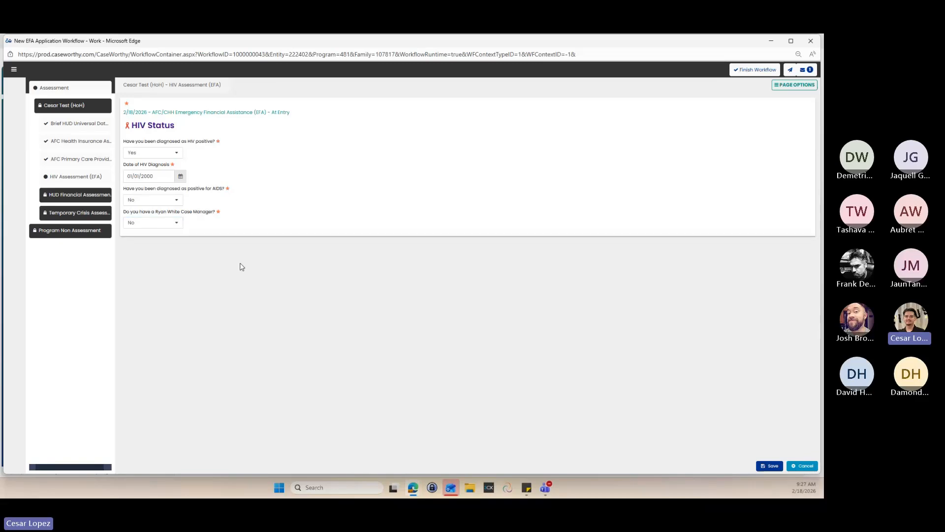
click(166, 227)
click(155, 243)
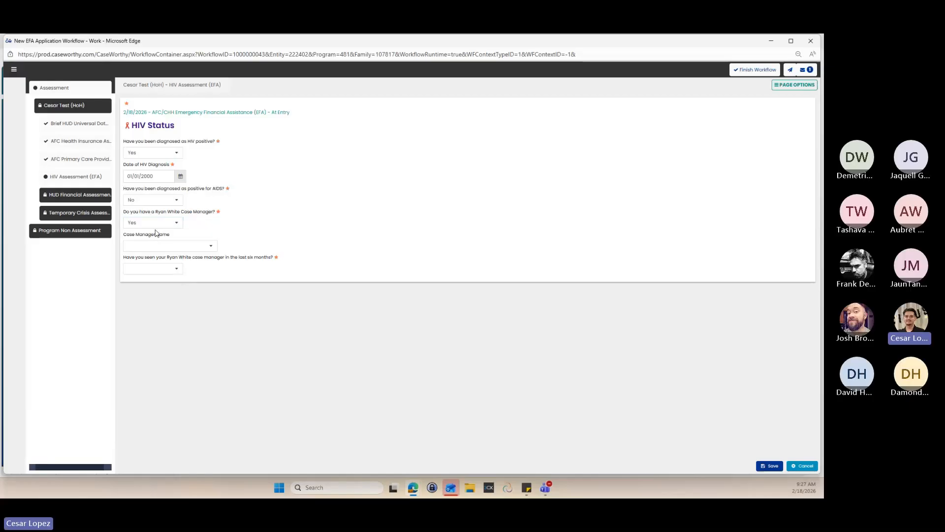
- Review the case manager names without choosing one, and answer Yes to having seen the Ryan White case manager in the last six months
click(167, 246)
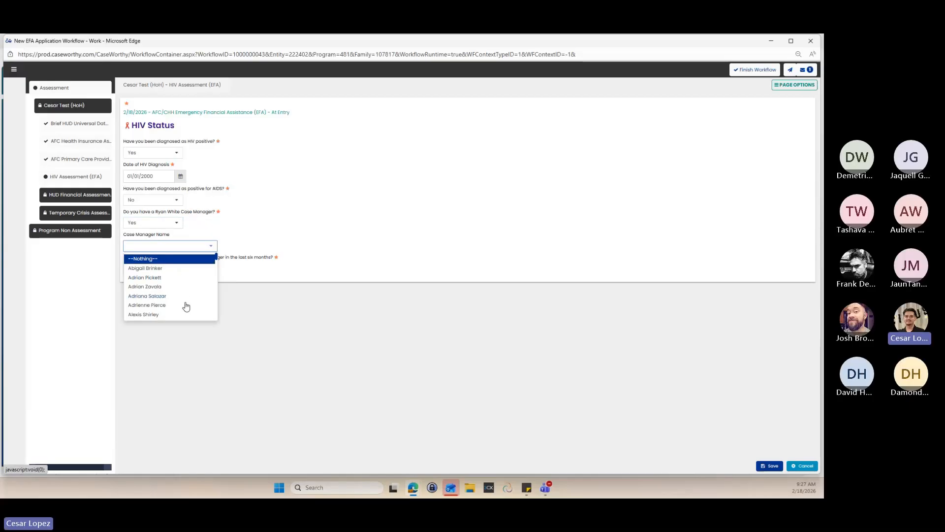
scroll(192, 286, down, 4)
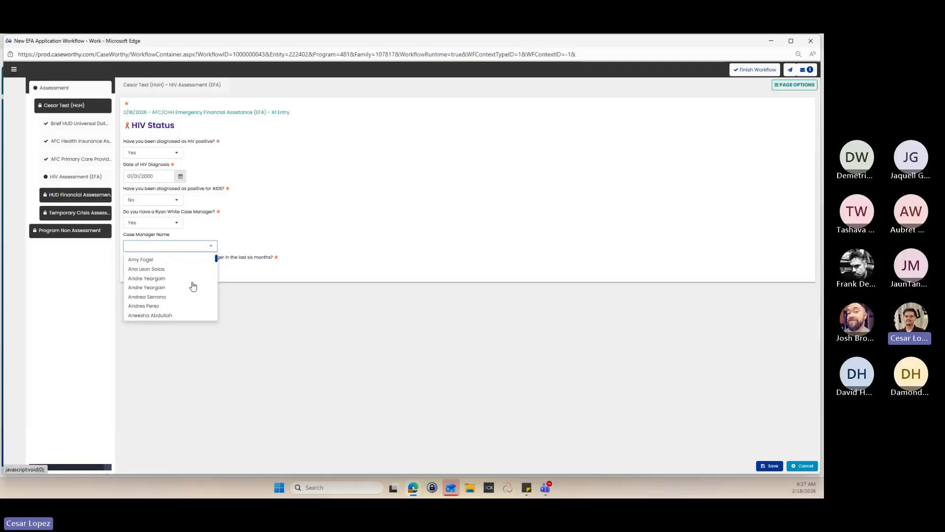
scroll(193, 287, down, 8)
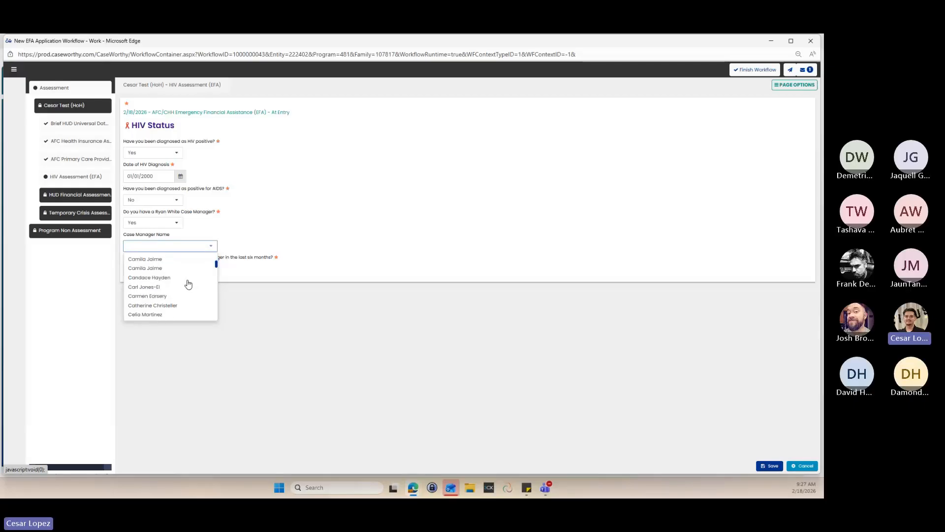
scroll(187, 284, down, 5)
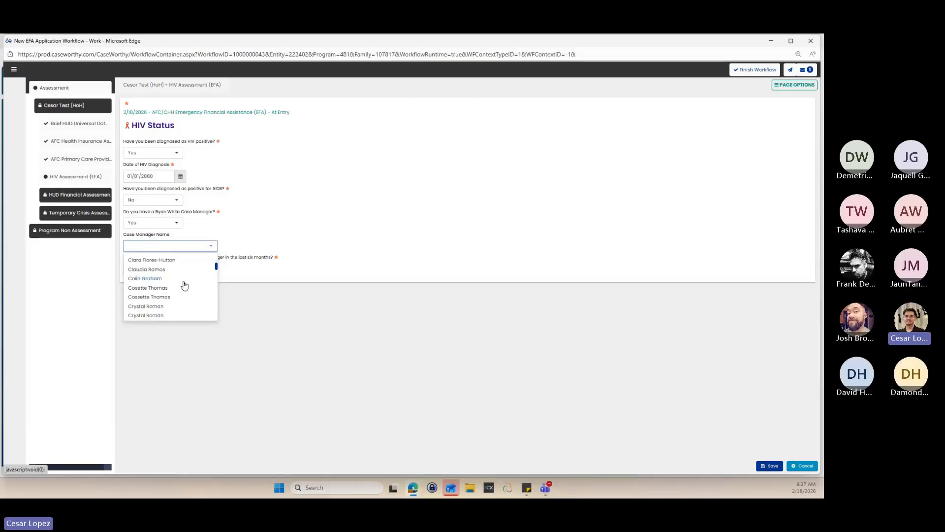
scroll(185, 285, down, 5)
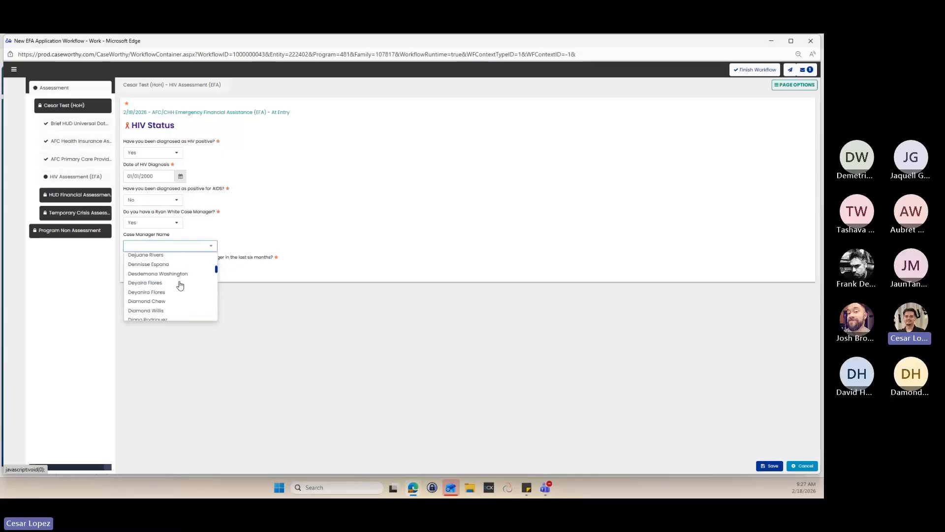
scroll(180, 286, down, 4)
click(265, 312)
click(172, 270)
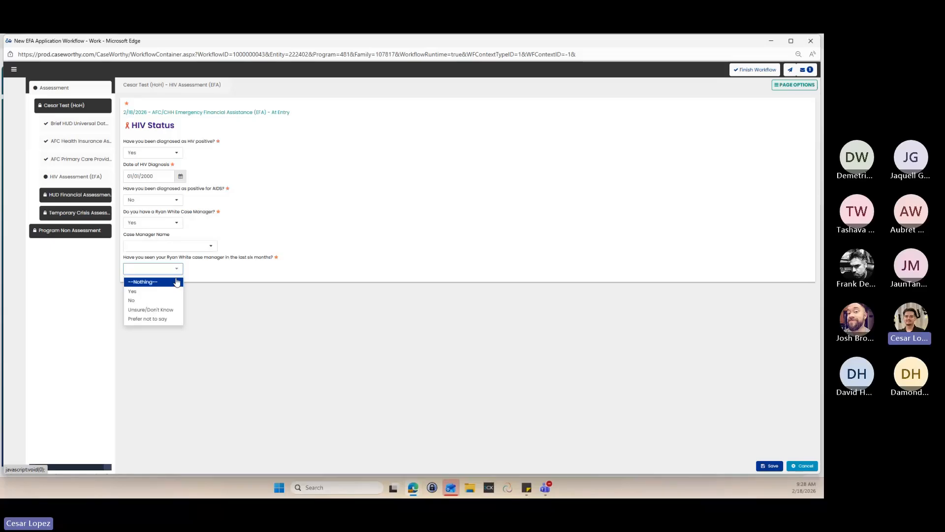
click(154, 291)
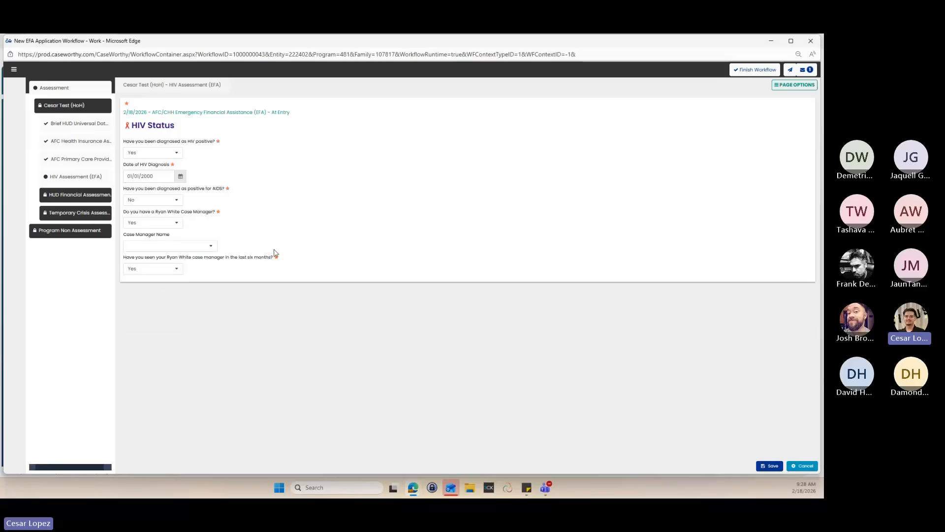
- Set the Ryan White case manager answer to No and save the HIV assessment
click(144, 224)
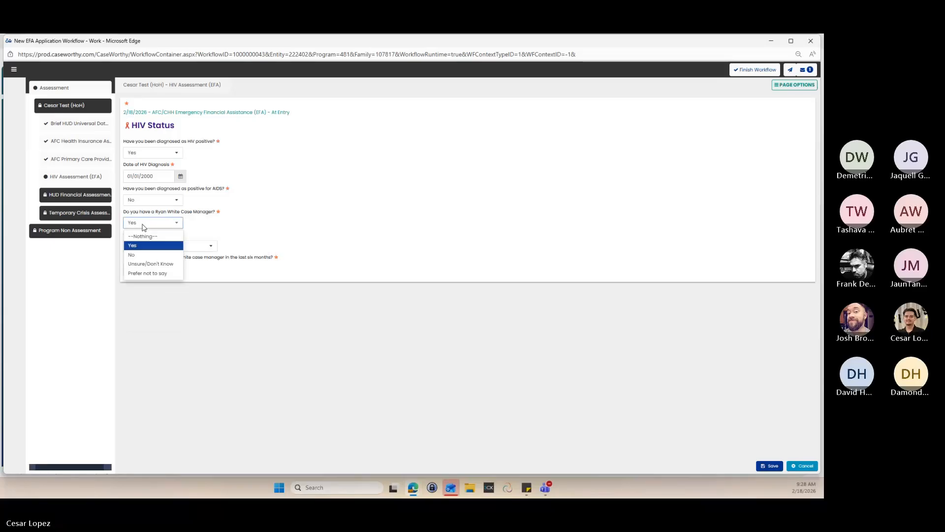
click(132, 254)
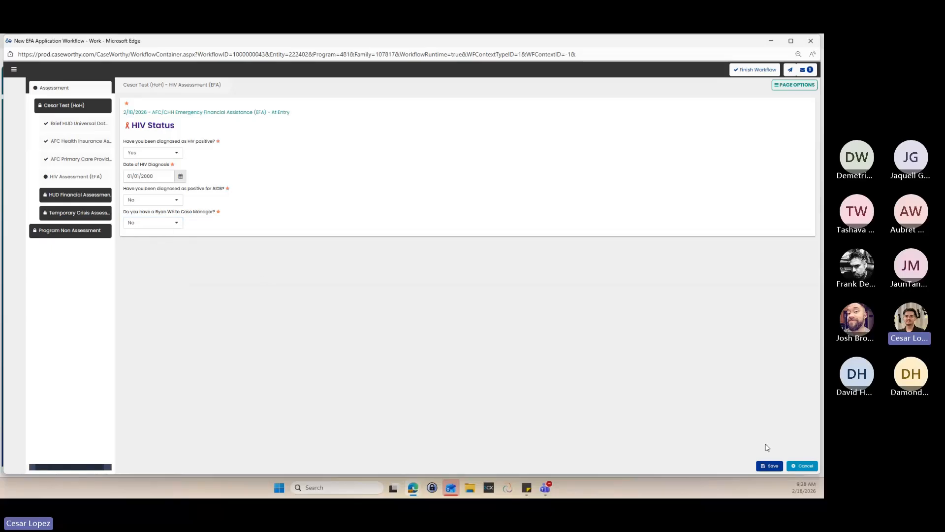
click(781, 465)
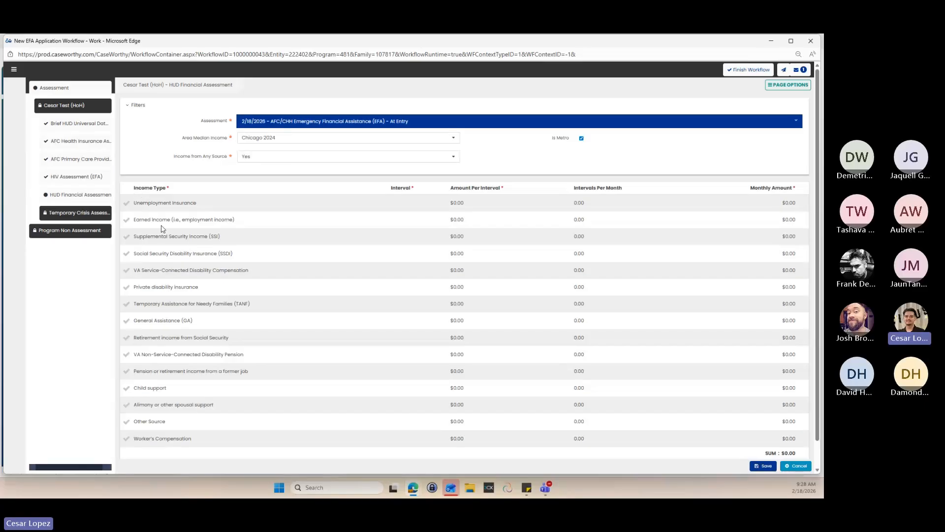
- Preview the entry fields for Earned Income, Supplemental Security Income and Social Security Disability Insurance, and clear each selection again
click(127, 222)
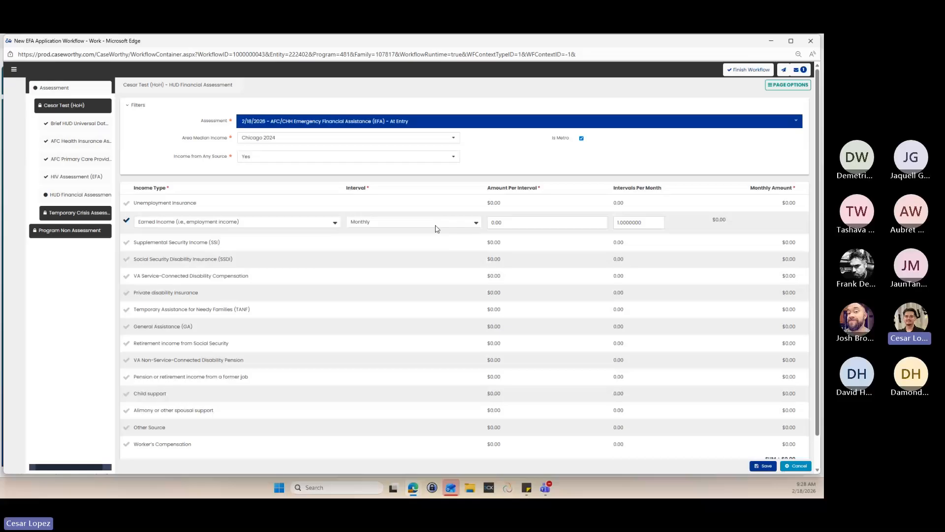
click(124, 222)
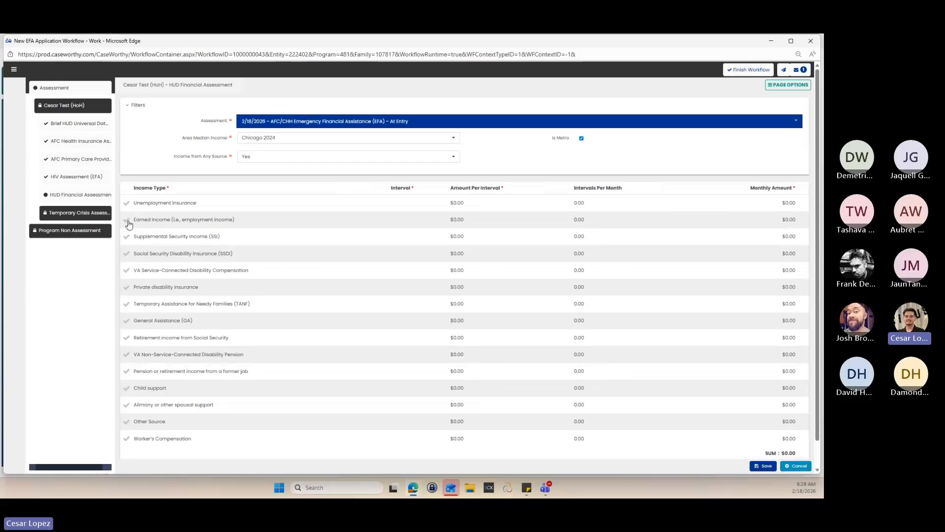
click(126, 237)
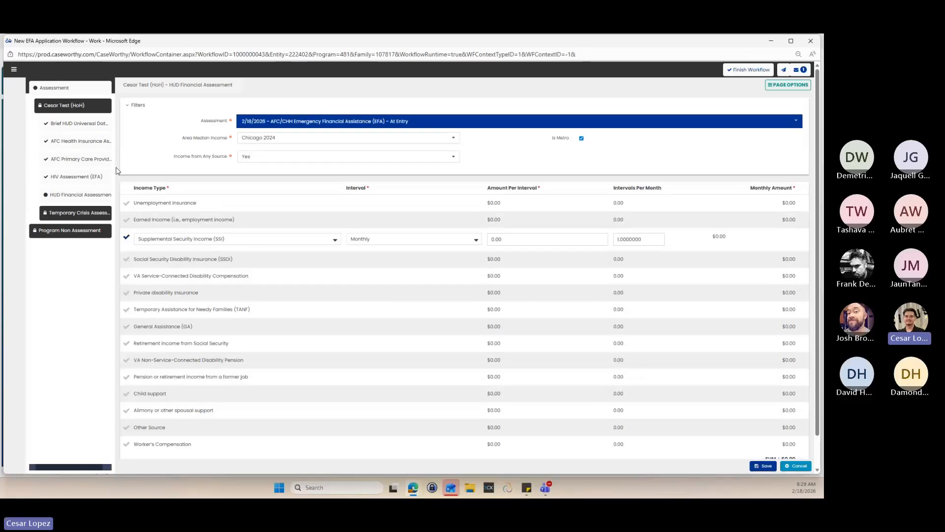
click(129, 261)
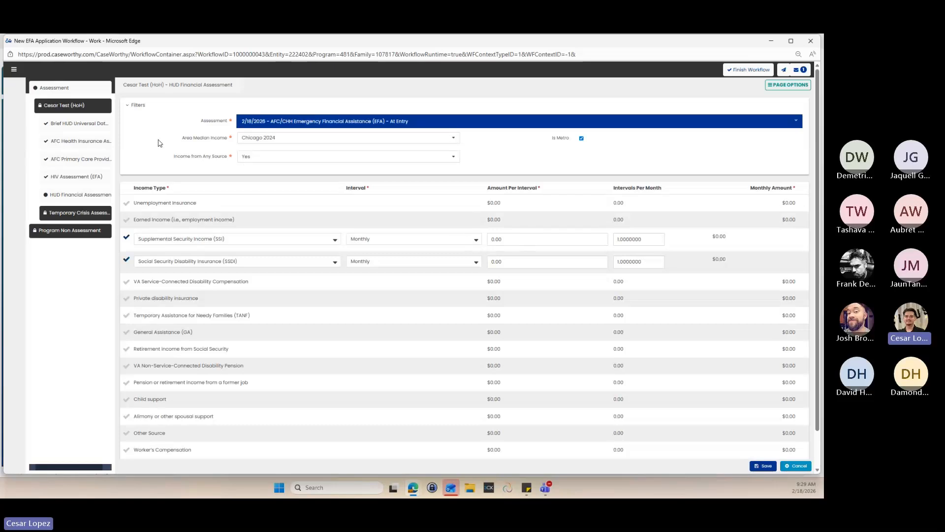
click(128, 240)
click(129, 258)
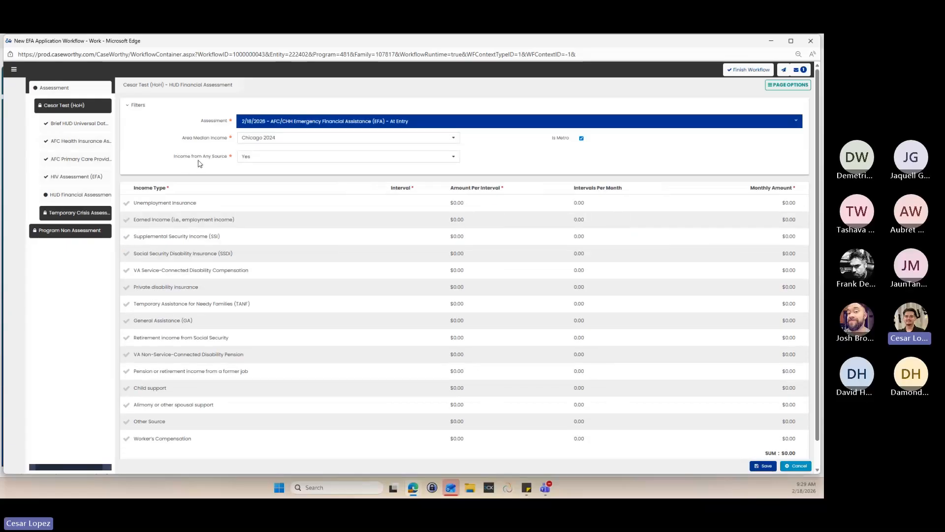
- Set Income from Any Source to No and save the HUD Financial Assessment as having no income
click(264, 159)
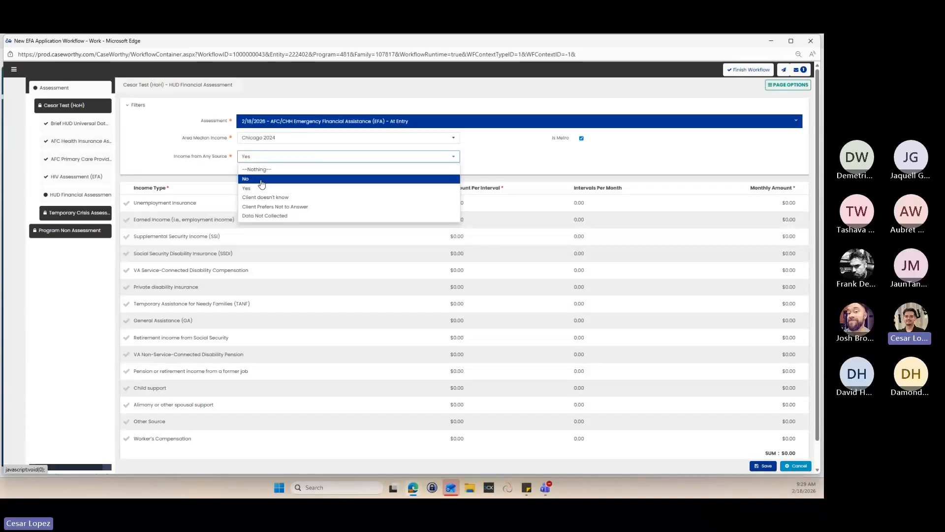
click(262, 180)
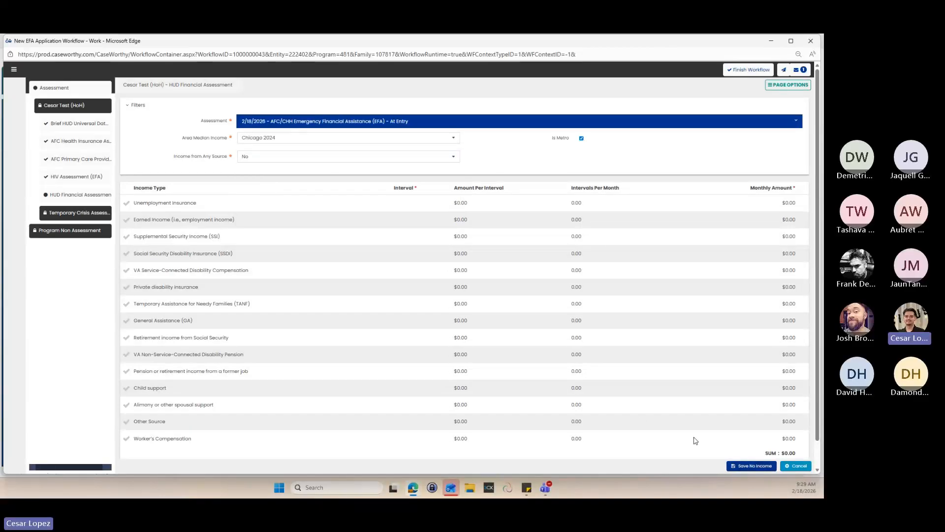
click(268, 158)
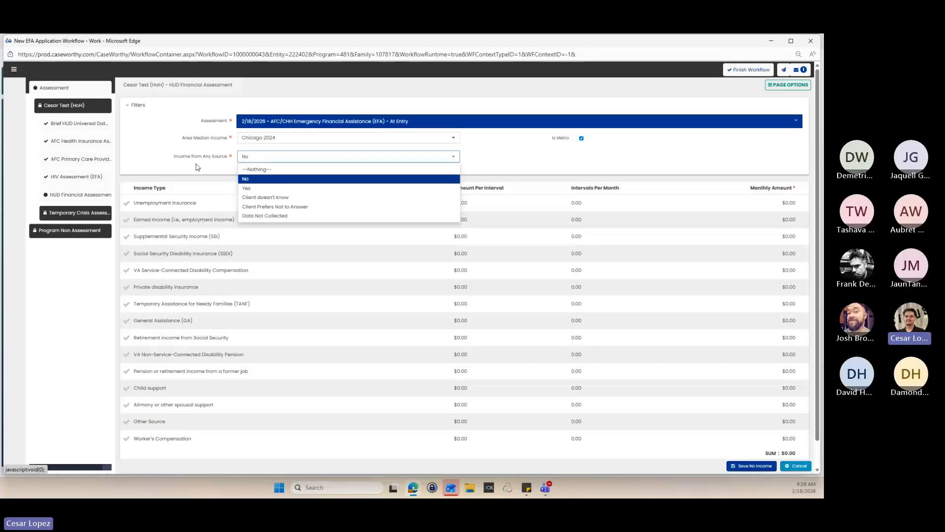
click(139, 146)
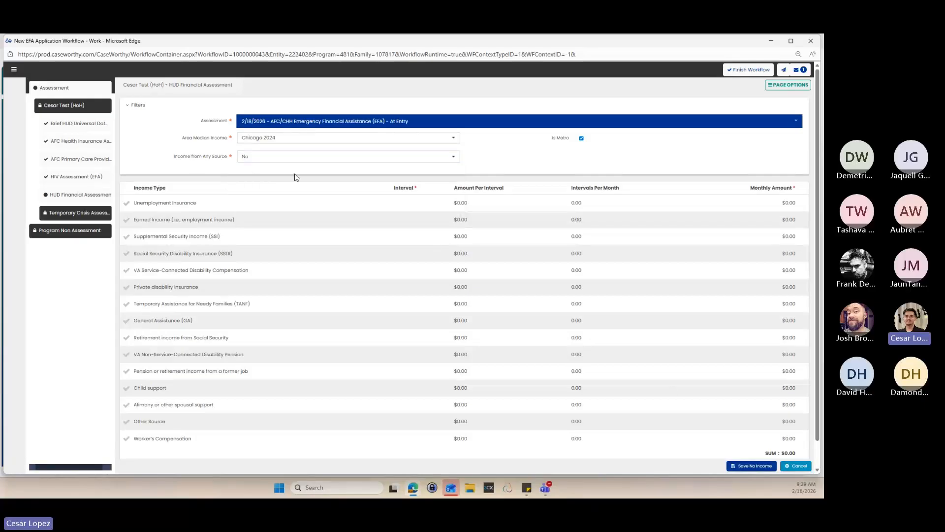
click(759, 468)
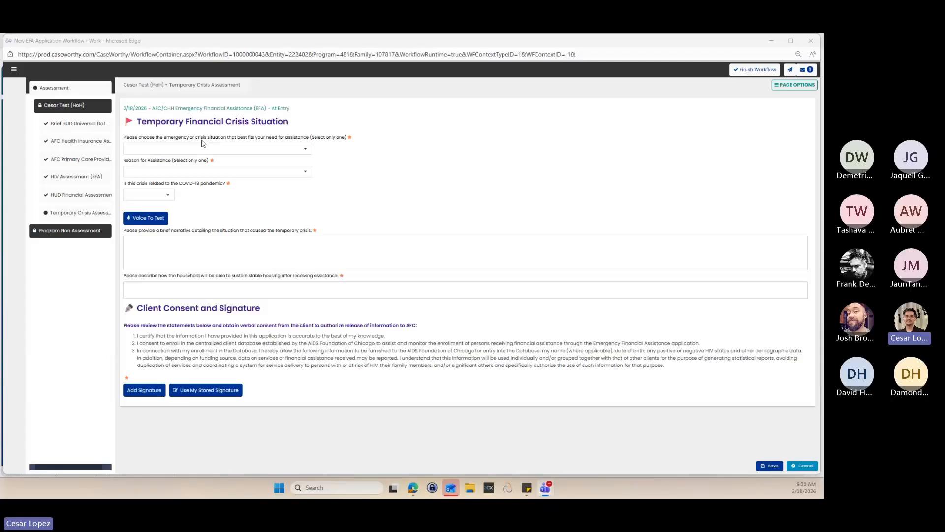
- Review the emergency or crisis situation options and choose Loss of Employment for the Temporary Crisis Assessment
click(291, 149)
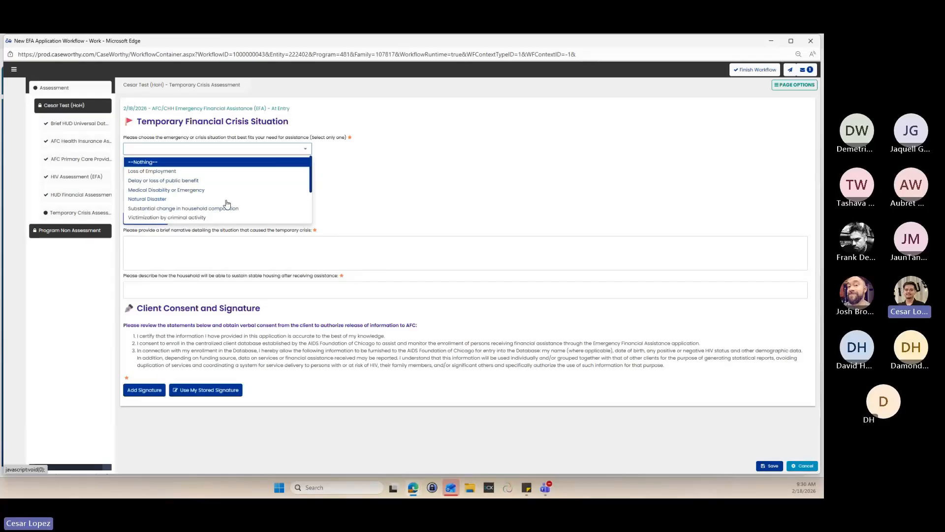
scroll(230, 203, down, 1)
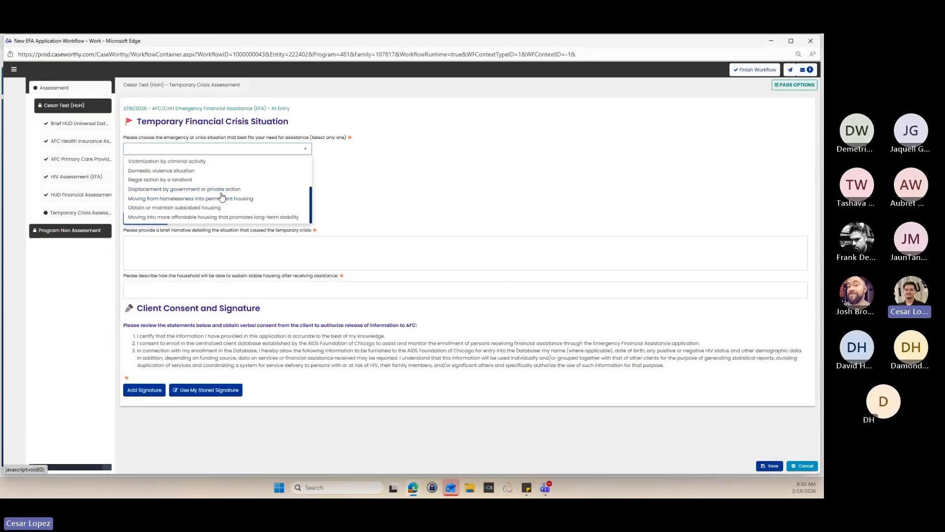
scroll(221, 197, up, 2)
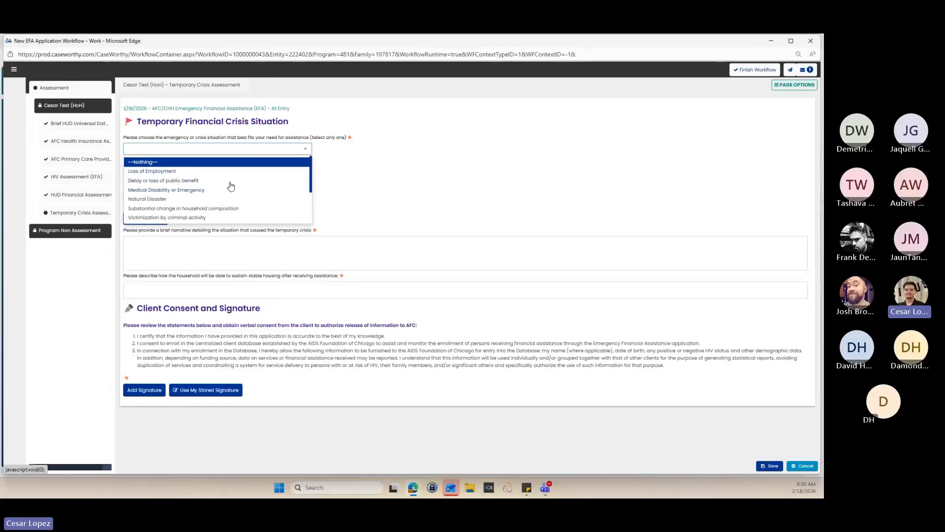
scroll(223, 199, down, 1)
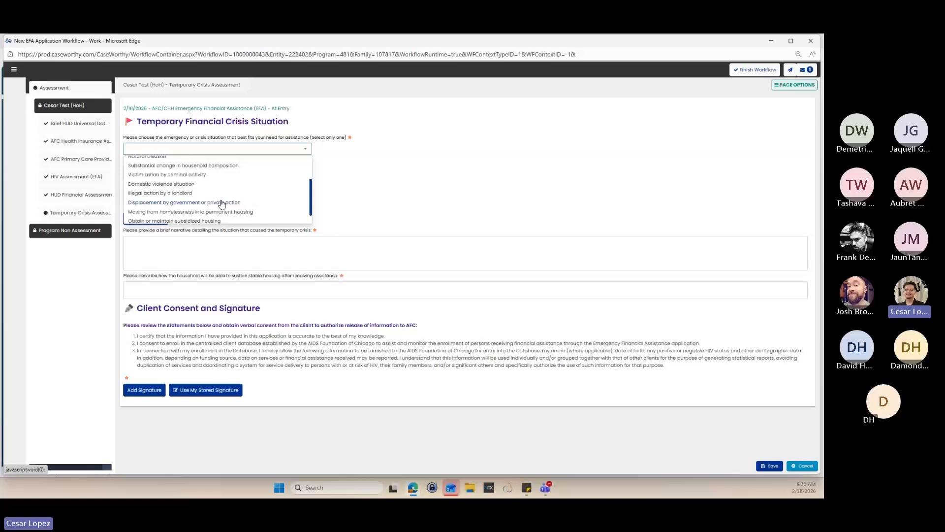
scroll(223, 204, up, 1)
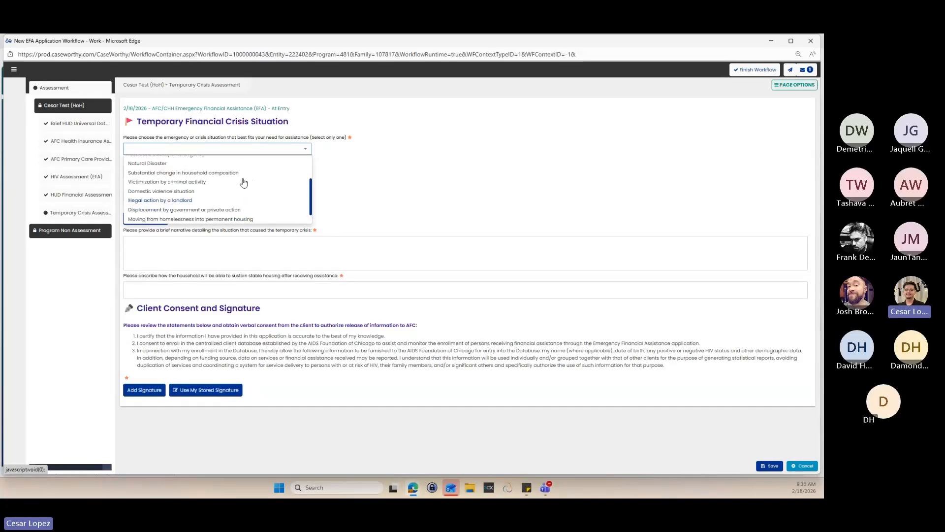
scroll(221, 182, up, 2)
click(187, 172)
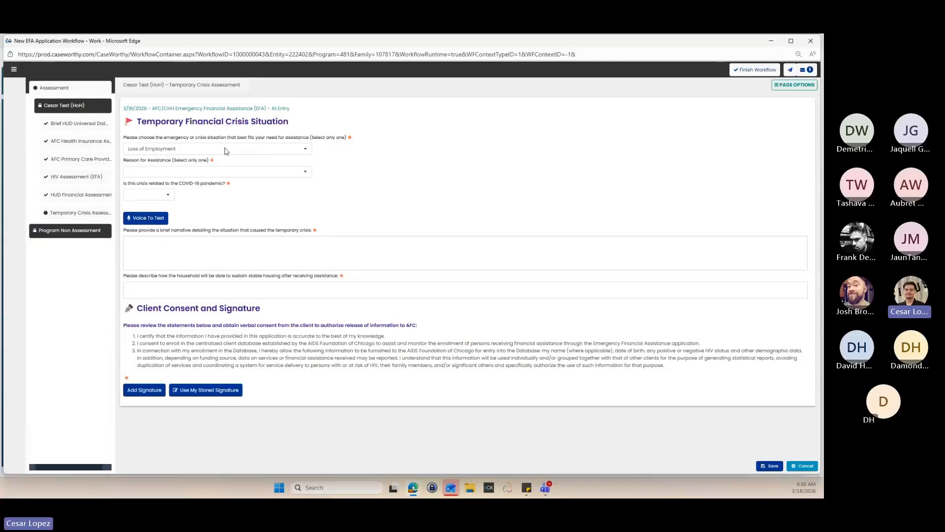
- Set the reason for assistance to "To maintain current residence" and answer No to the crisis being related to the COVID-19 pandemic
click(144, 171)
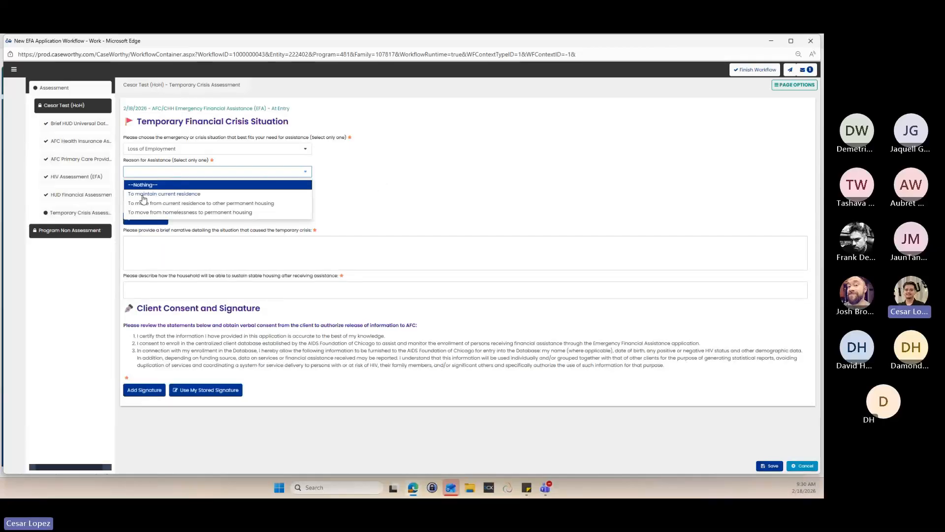
click(179, 195)
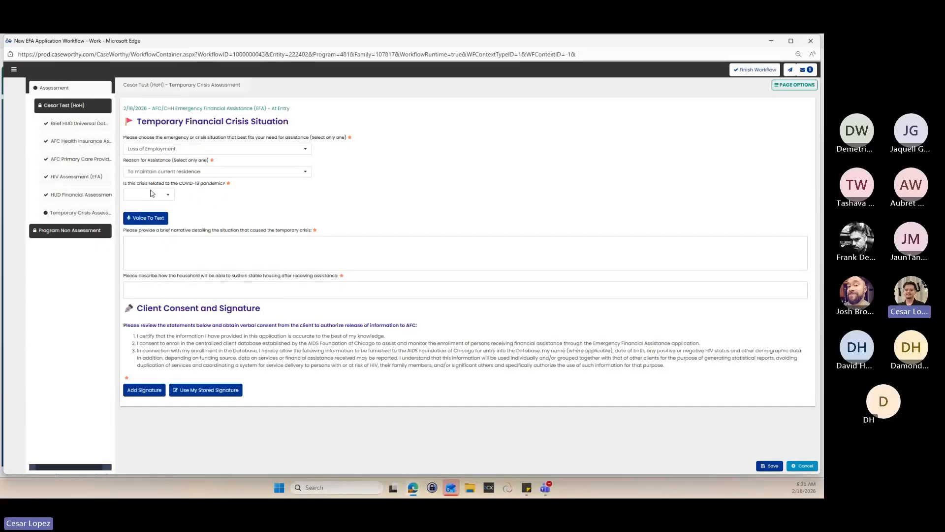
click(153, 195)
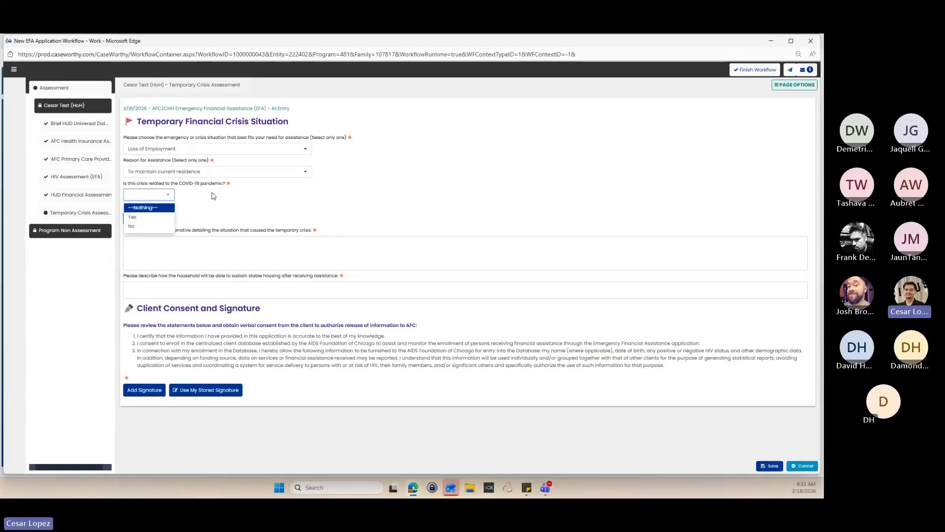
click(138, 226)
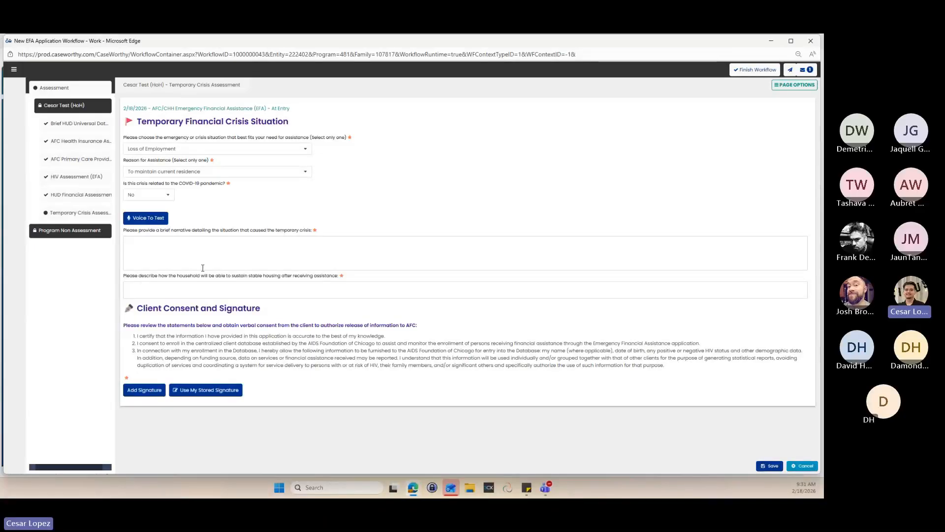
- Enter "Test" as both the temporary crisis narrative and the description of how the household will sustain stable housing
click(202, 267)
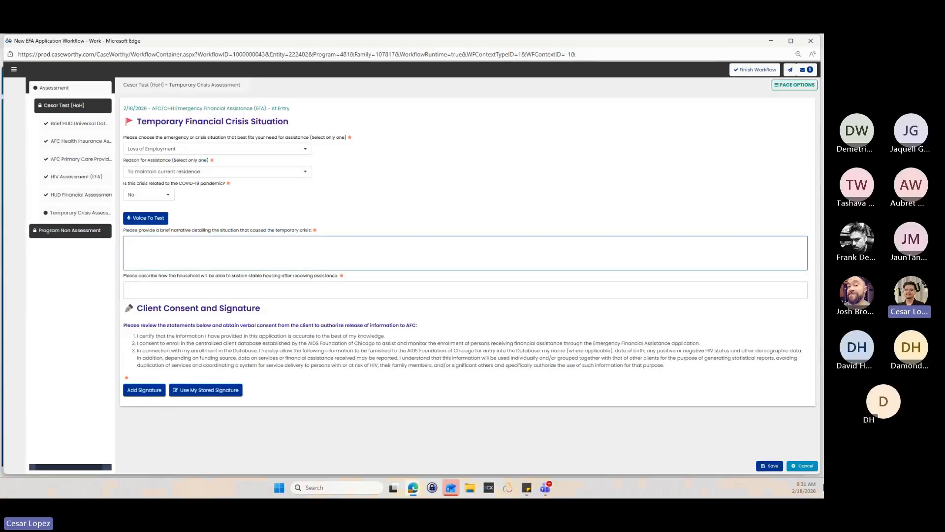
text(Test)
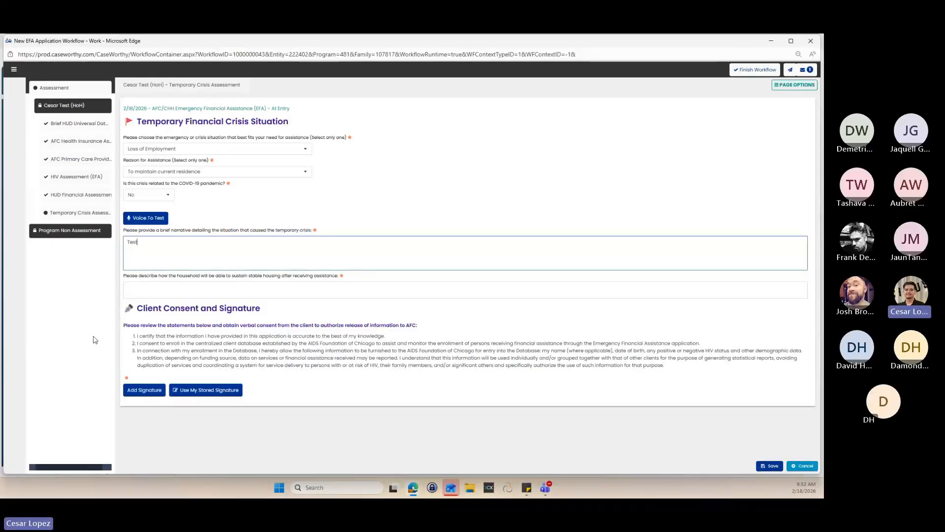
click(163, 293)
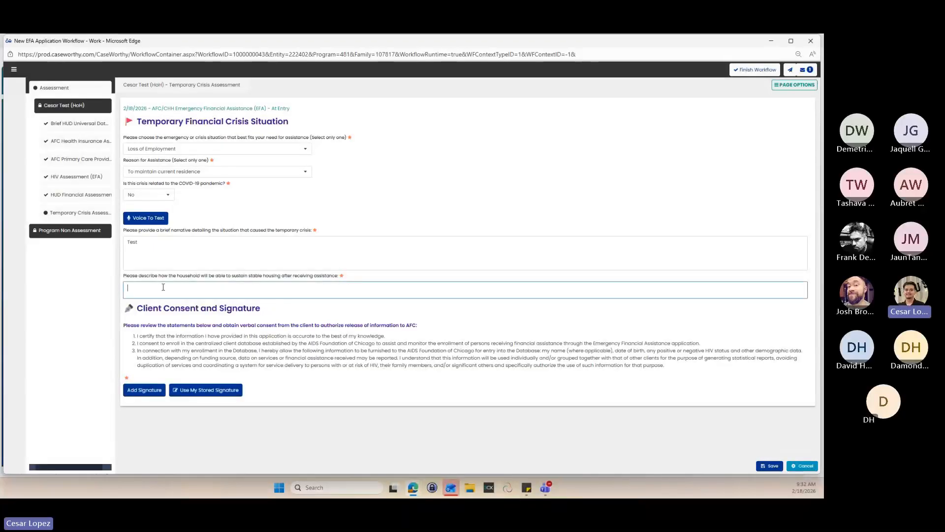
text(Test)
key(BackSpace)
key(BackSpace)
text(st)
click(258, 340)
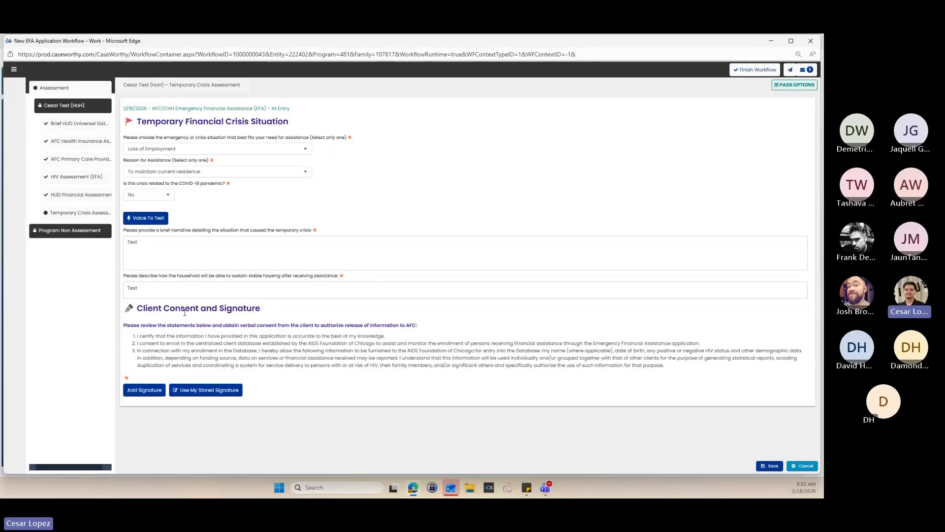
- Preview the signature capture form and close it, add the stored signature to the client consent instead, and save the Temporary Crisis Assessment
click(137, 390)
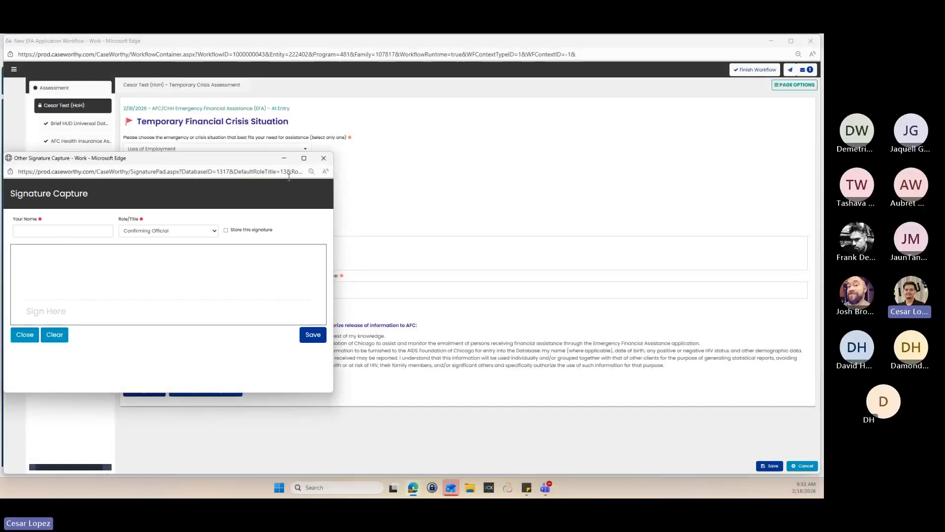
click(324, 158)
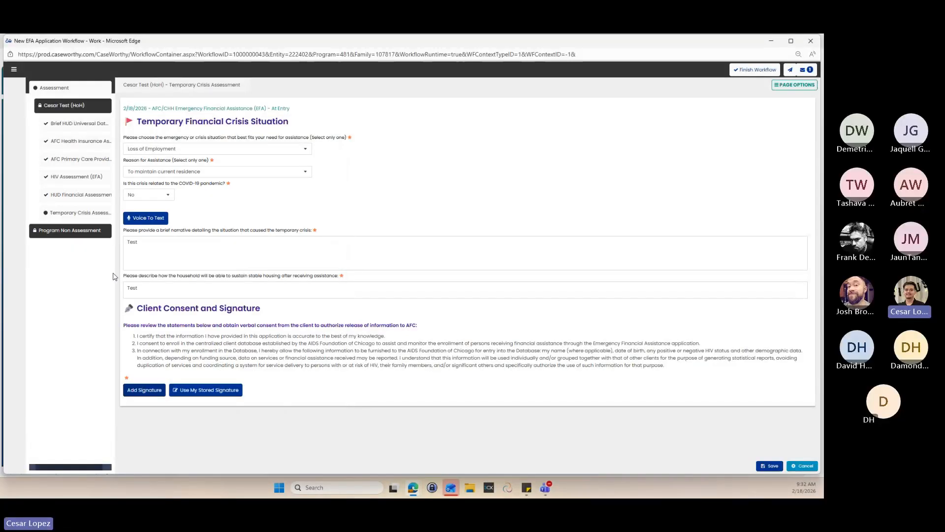
click(199, 391)
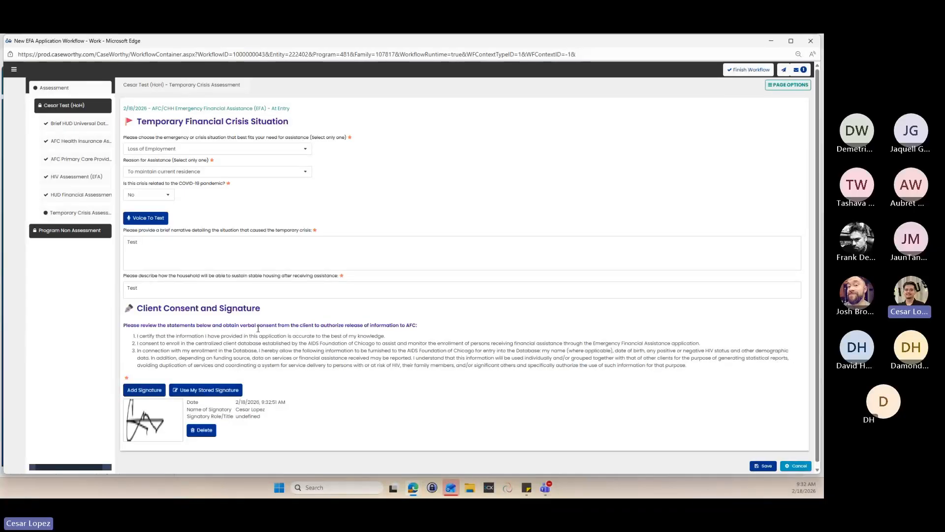
scroll(321, 398, down, 1)
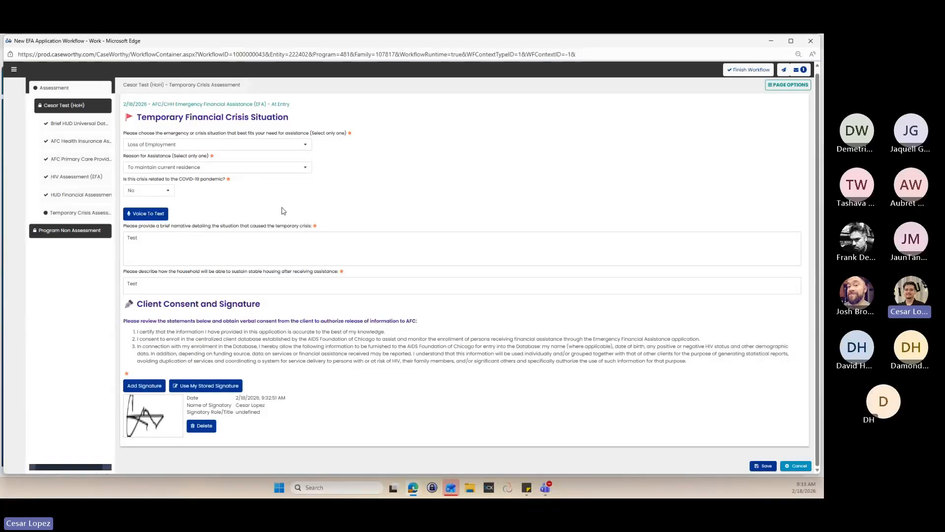
click(766, 466)
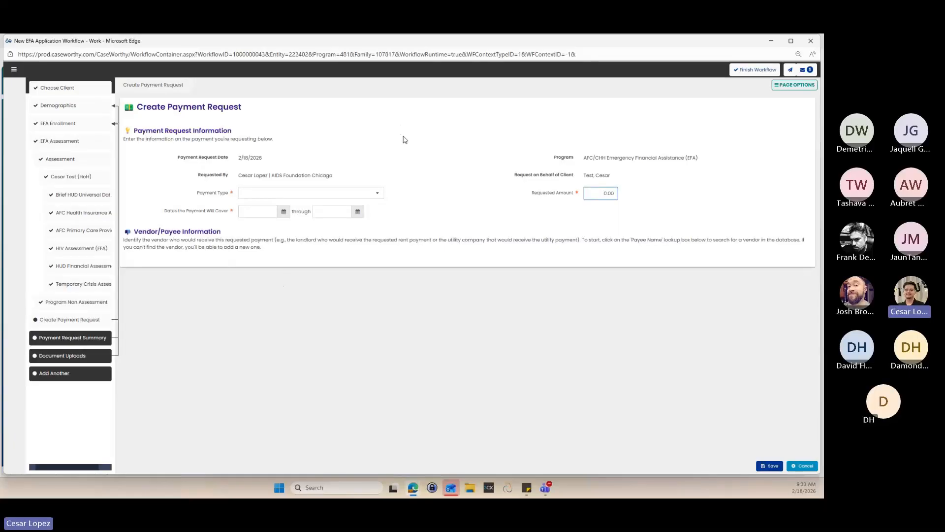
- Review the payment types, preview the fields for Emergency Utilities Assistance, and set the type to Rent Payment - Eviction Prevention
click(319, 192)
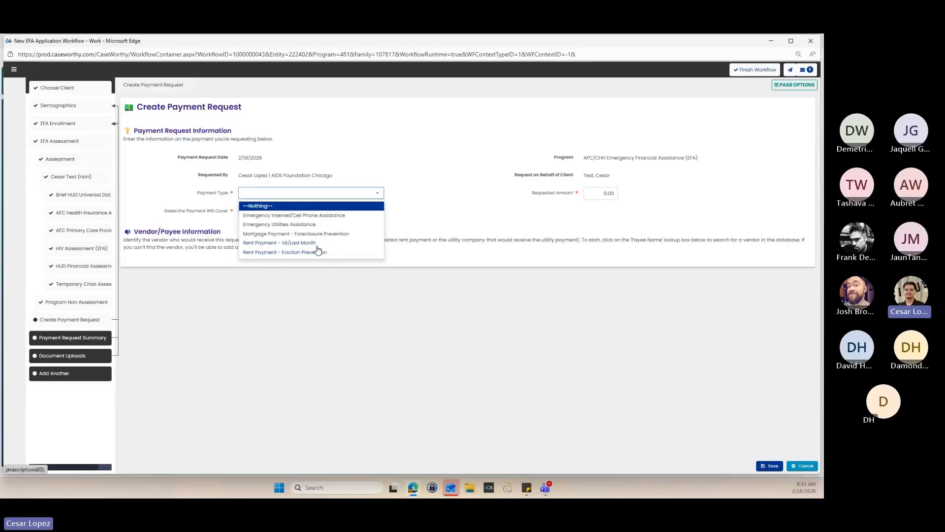
click(314, 289)
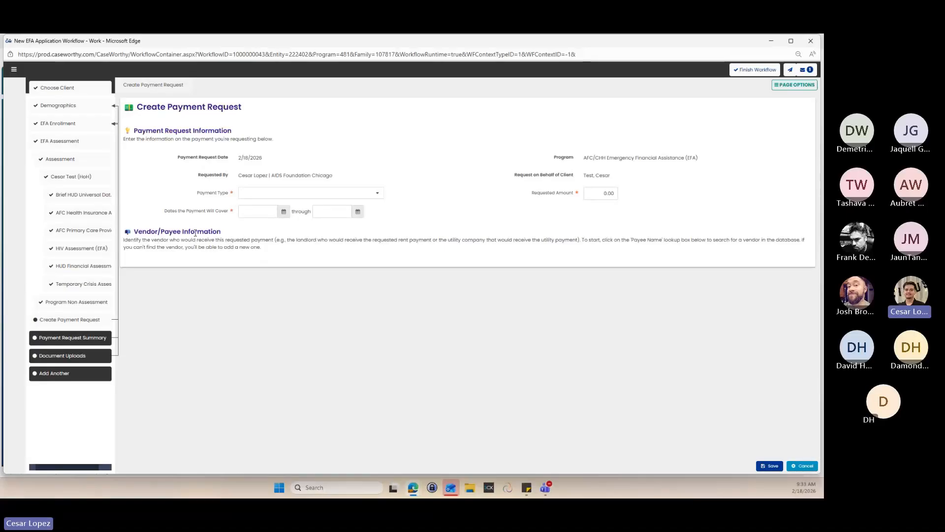
click(278, 192)
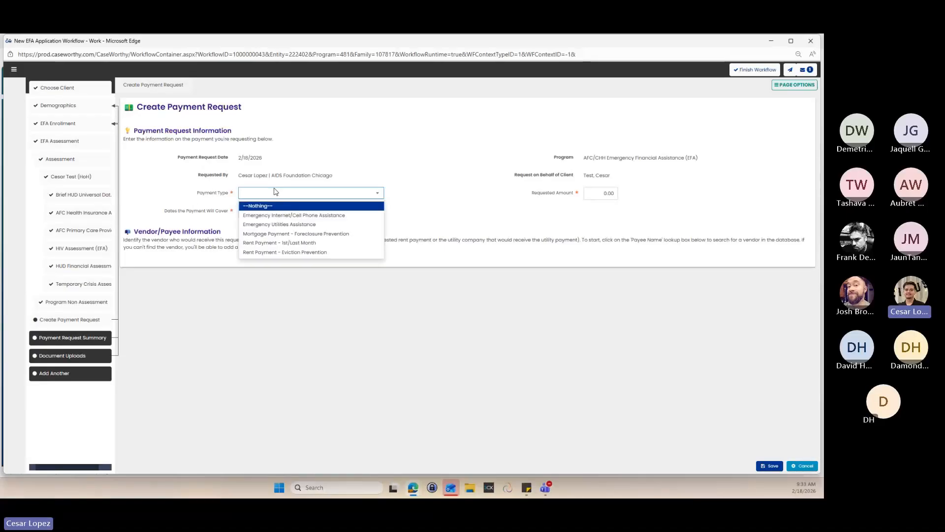
click(299, 226)
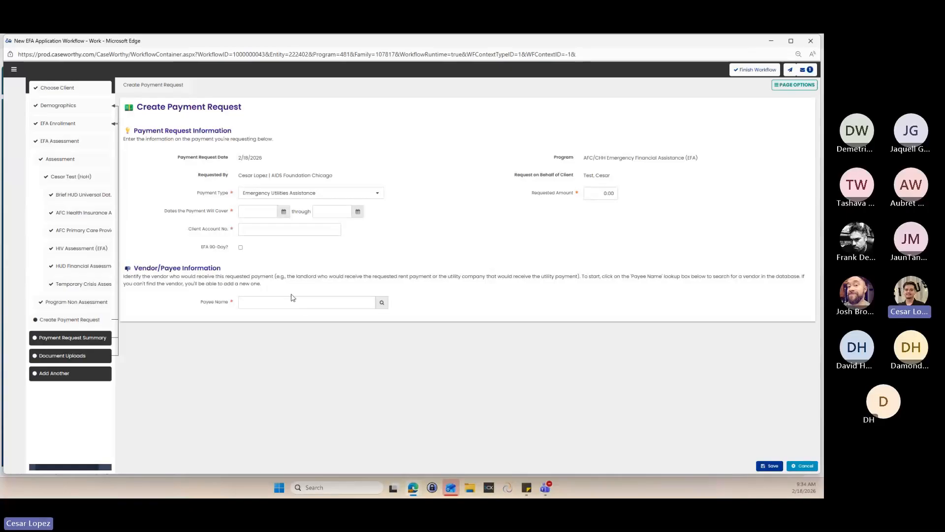
click(291, 193)
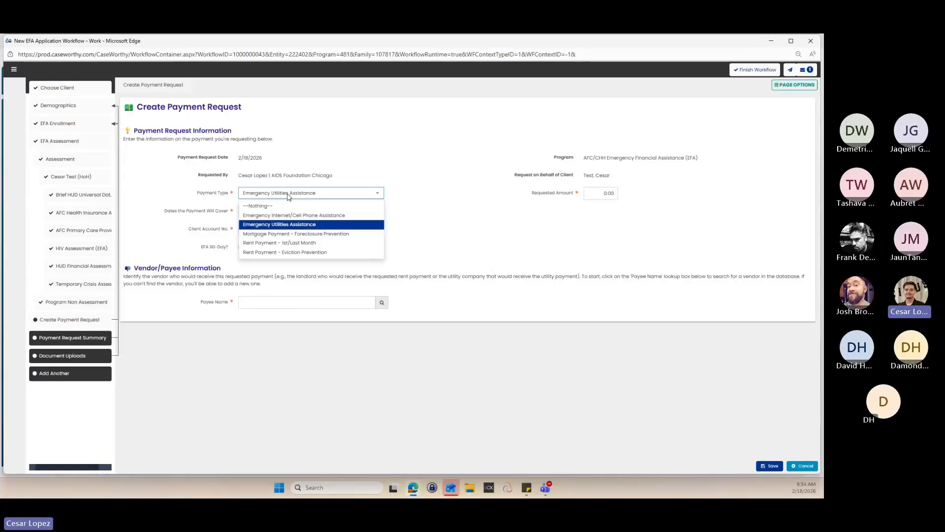
click(290, 255)
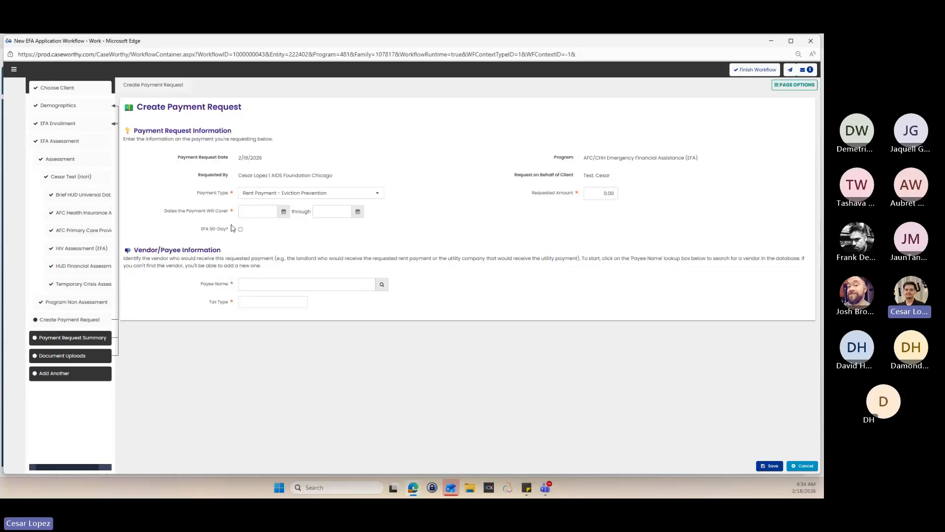
- Set the dates the payment will cover to 01/01/2026 through 01/31/2026
click(284, 212)
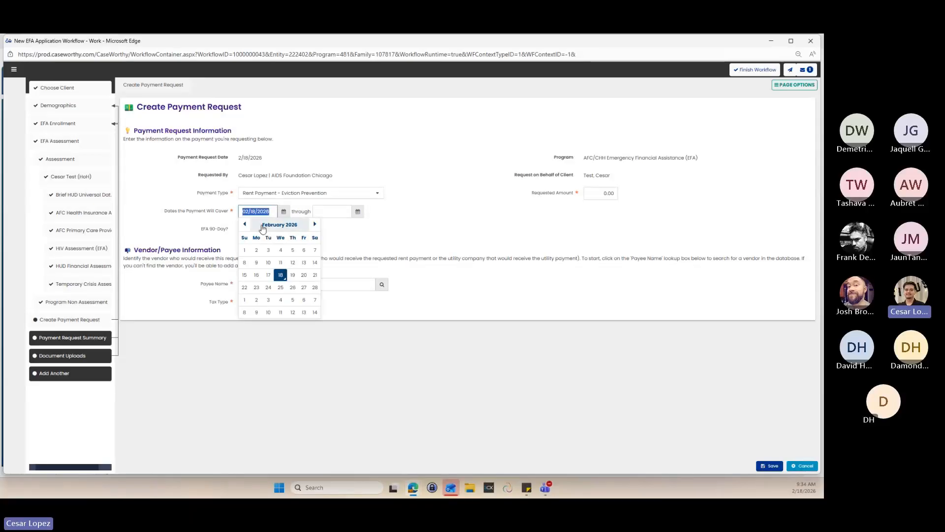
click(245, 224)
click(292, 250)
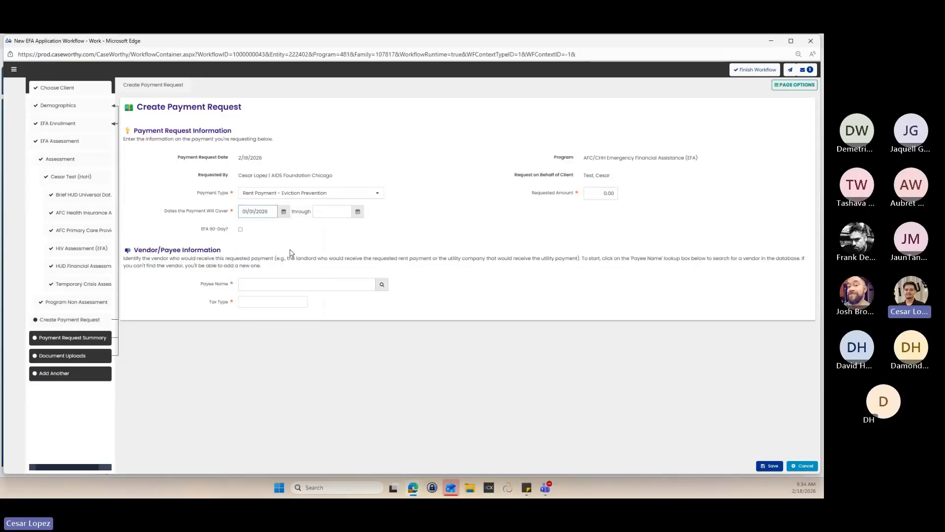
click(358, 212)
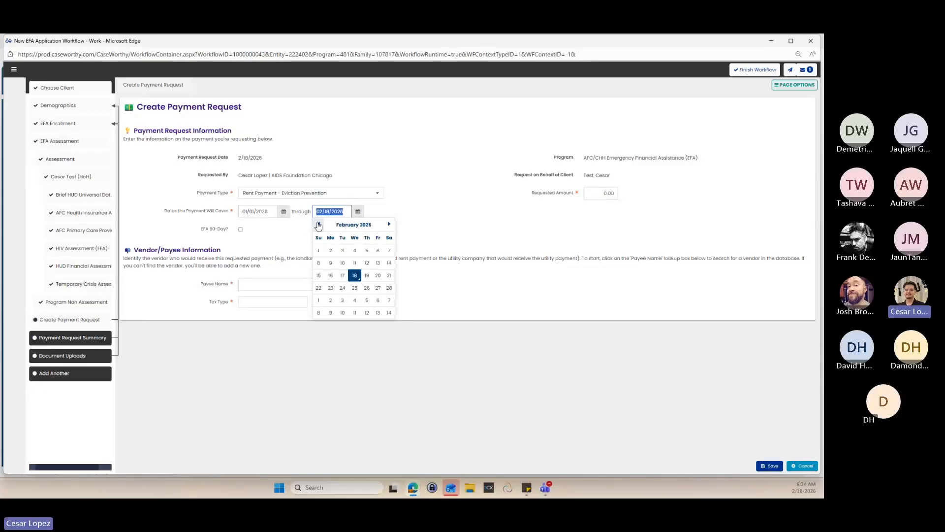
click(319, 224)
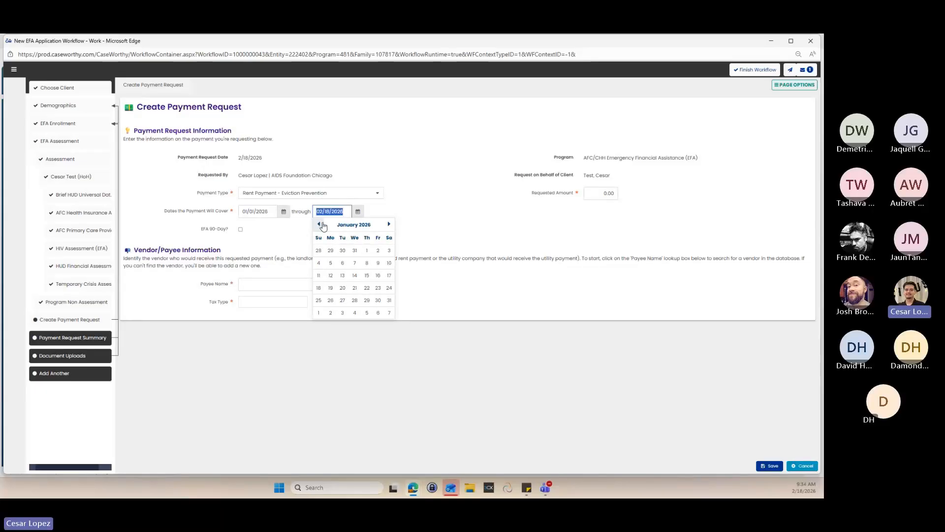
click(389, 300)
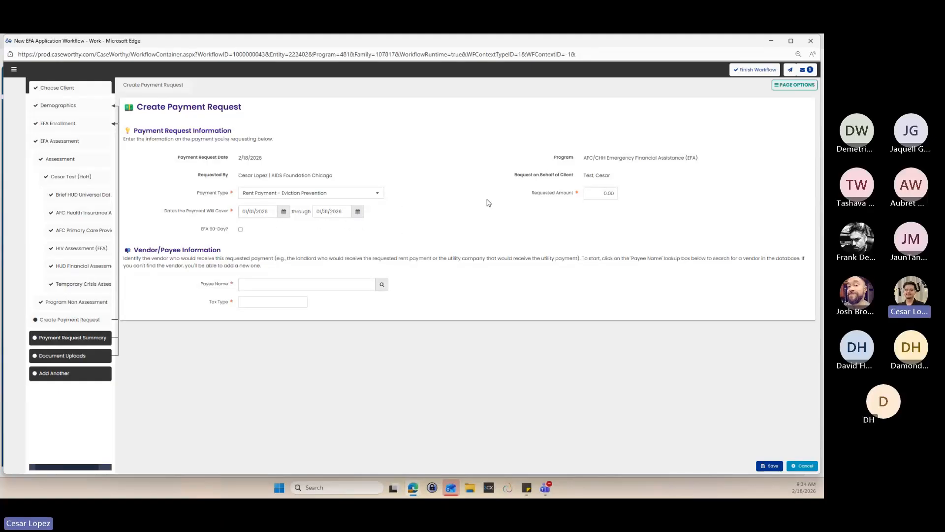
- Set the requested amount of the rent payment to $1,000.00
click(596, 194)
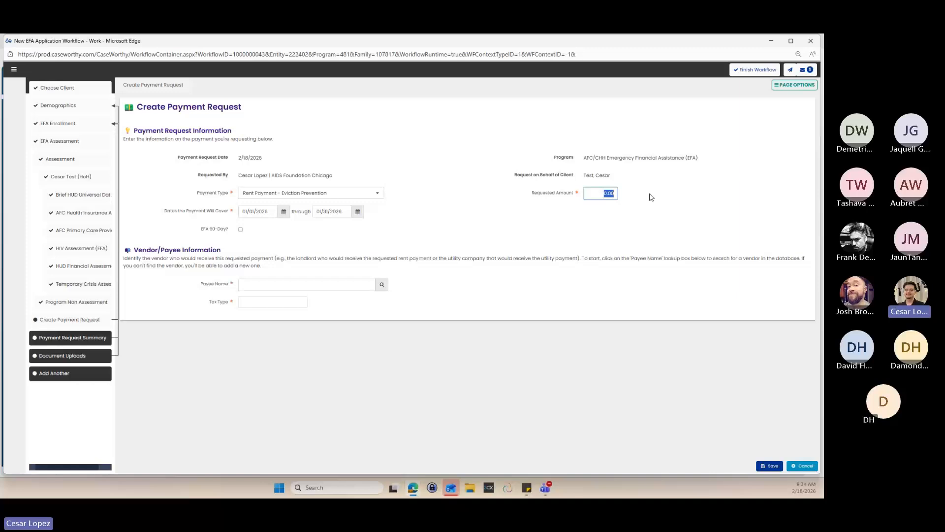
key(BackSpace)
click(651, 197)
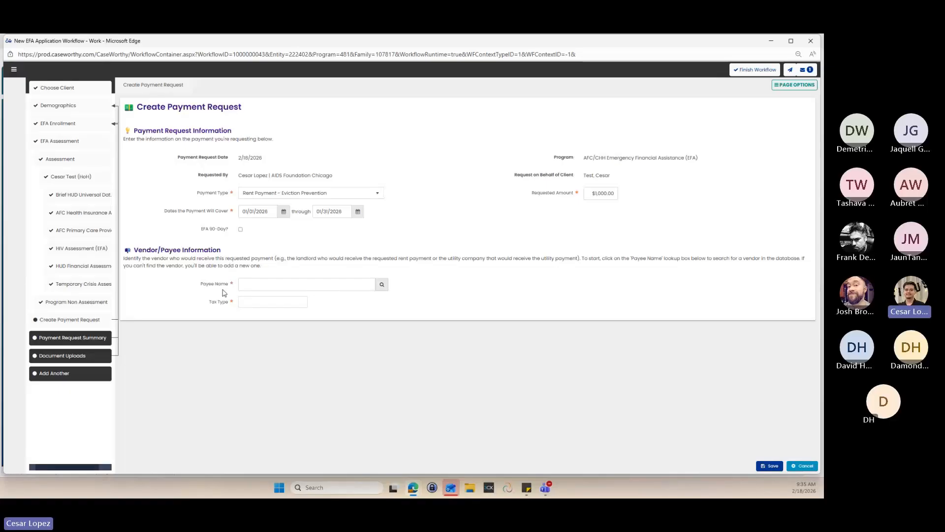
- Open the payee lookup and search the landlord vendors by the payee's first name
click(382, 285)
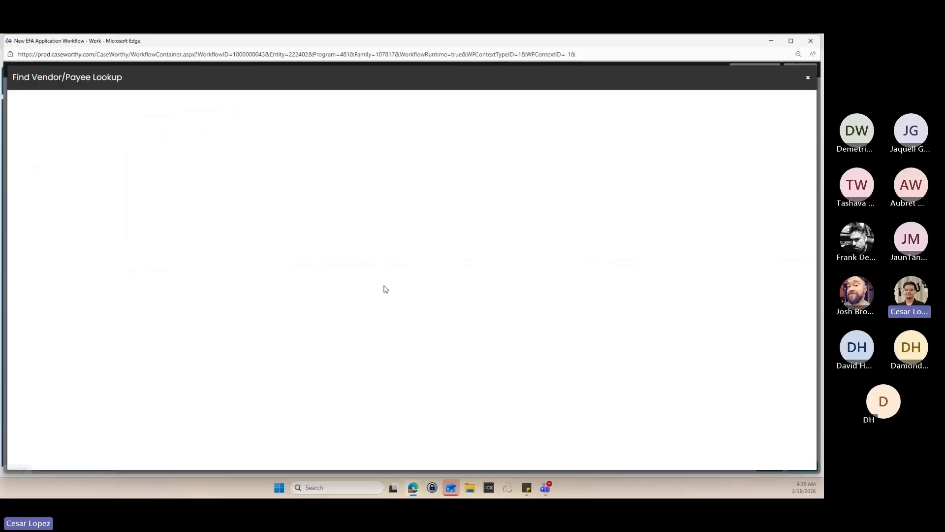
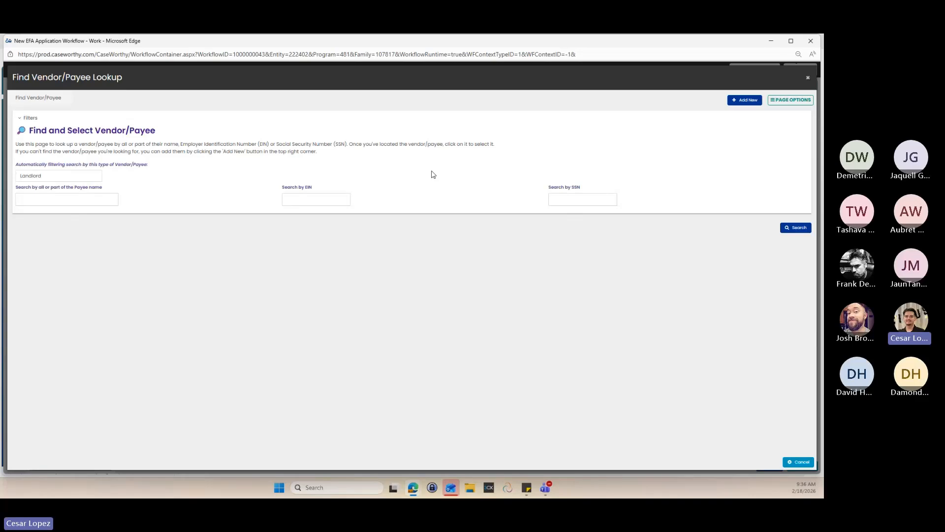
click(84, 198)
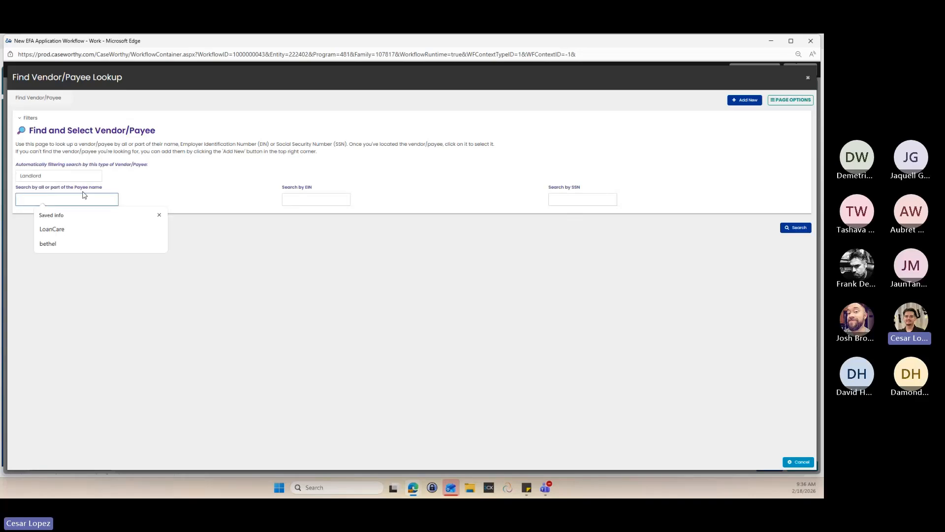
text(Te)
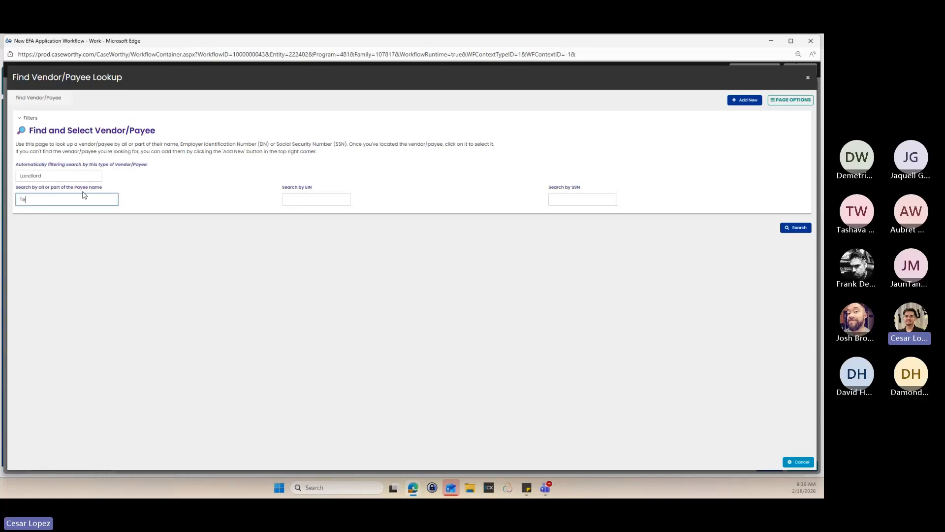
text(esar)
key(Return)
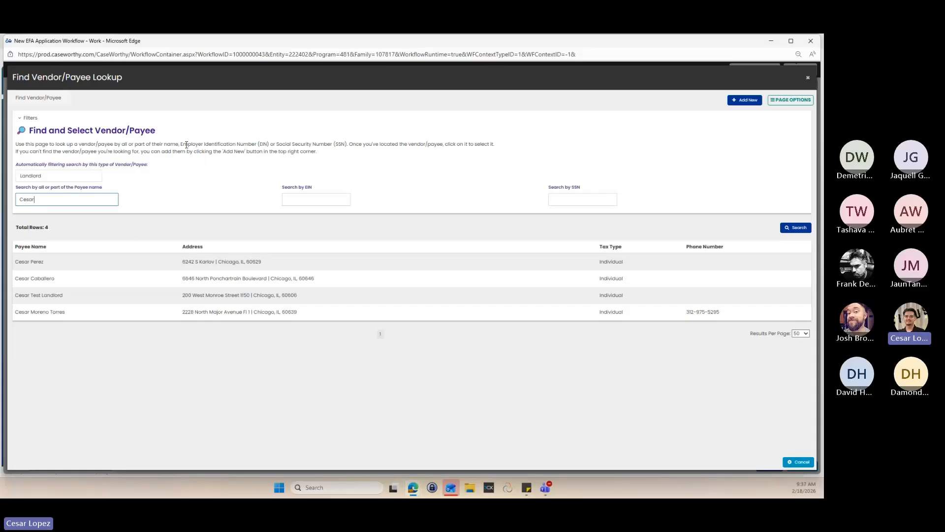
- Review the form for adding a new vendor, down to its tax and payment information, and close the lookup without saving
click(748, 102)
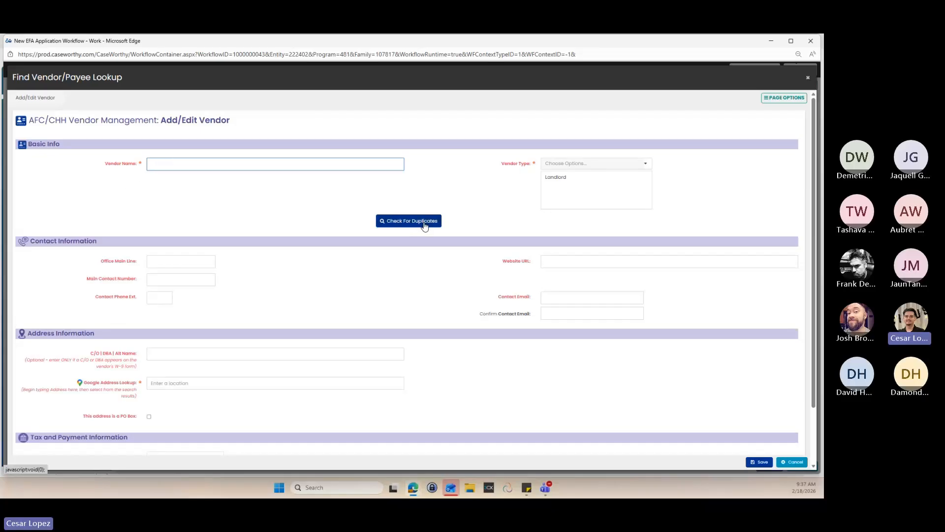
scroll(268, 243, down, 1)
scroll(160, 229, down, 1)
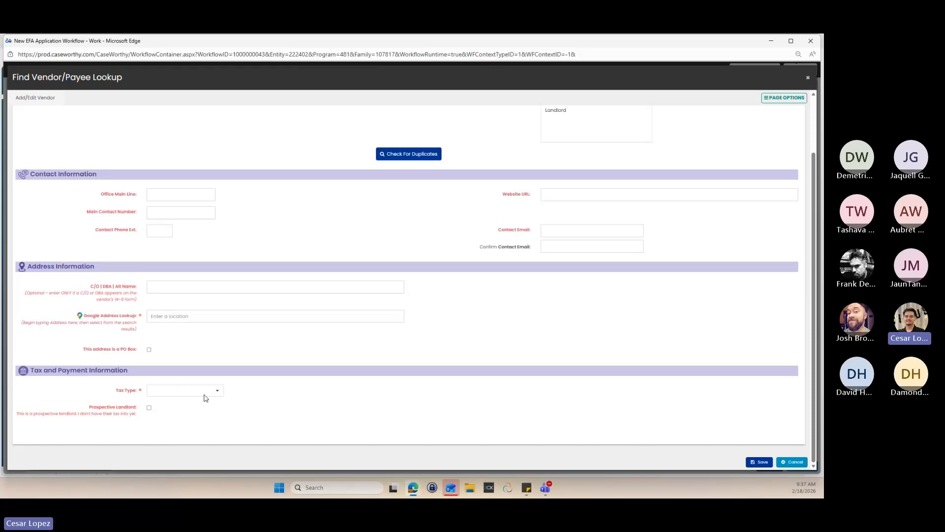
scroll(205, 309, up, 2)
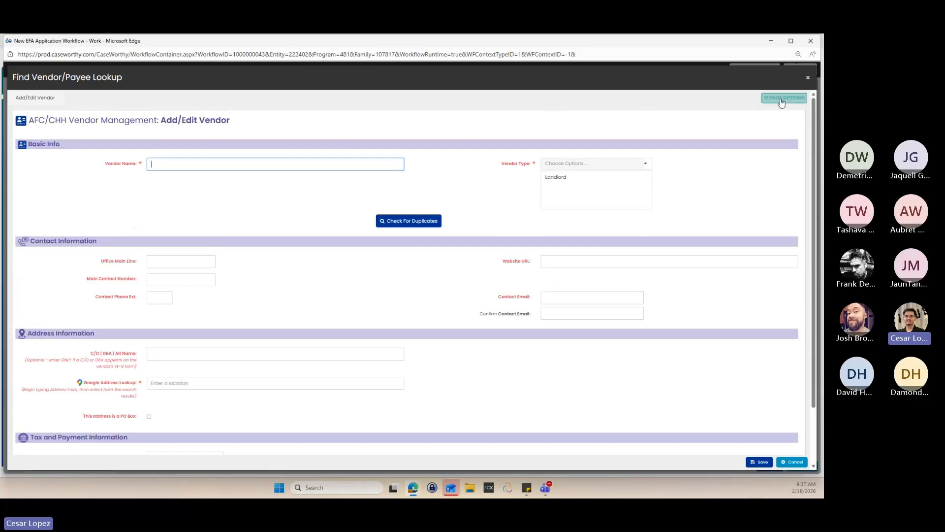
click(807, 77)
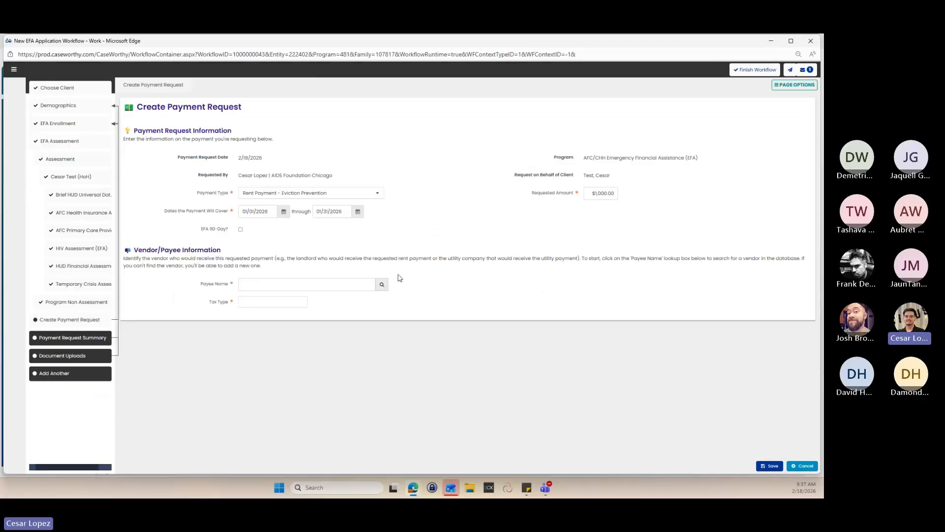
- Search the landlord vendors by first name again and choose the test landlord as payee, leaving the phone number blank
click(383, 284)
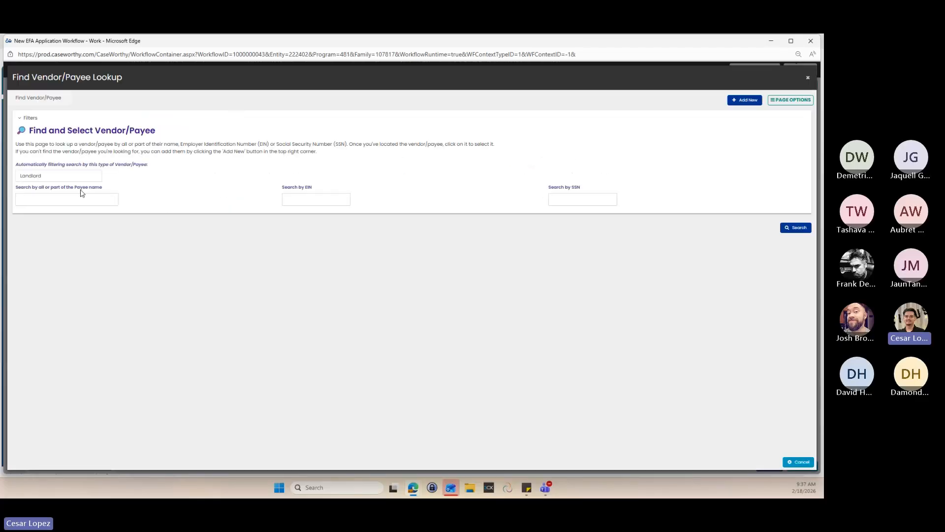
click(81, 196)
text(Cesa)
text(ar)
key(Return)
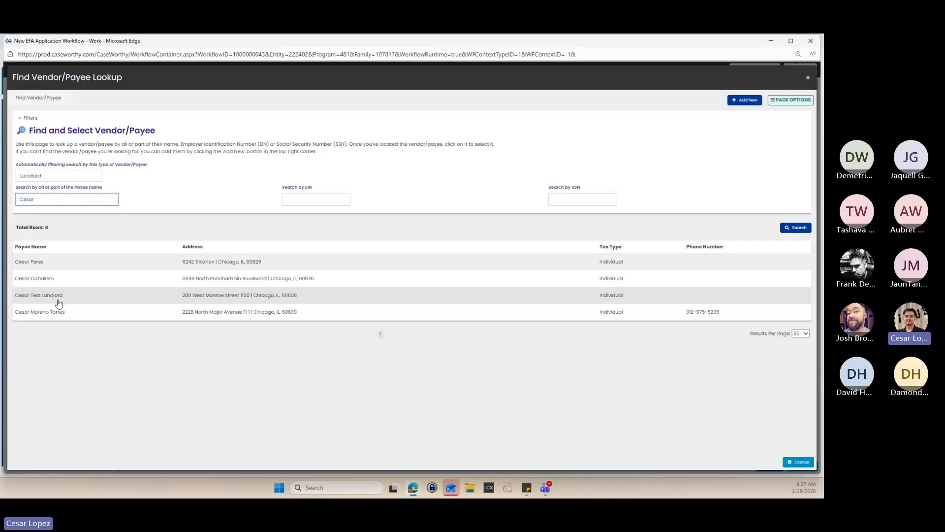
click(61, 301)
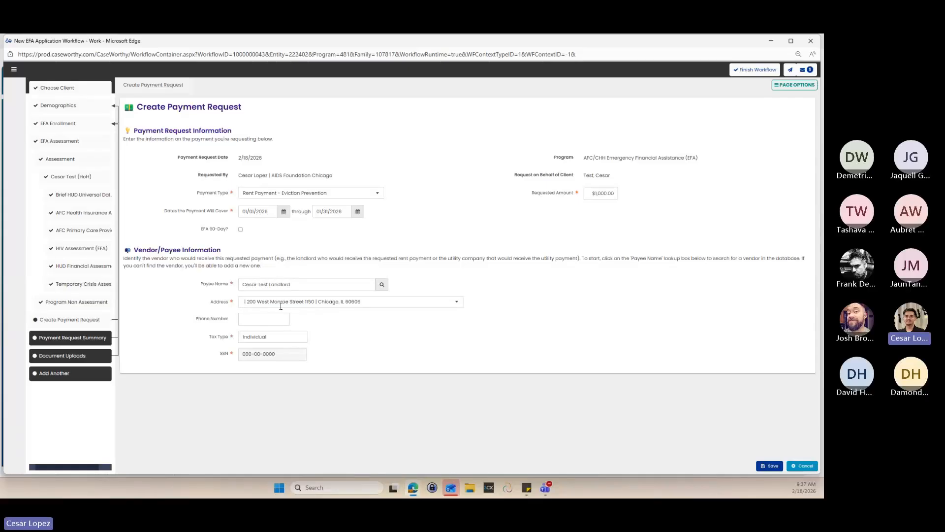
click(242, 320)
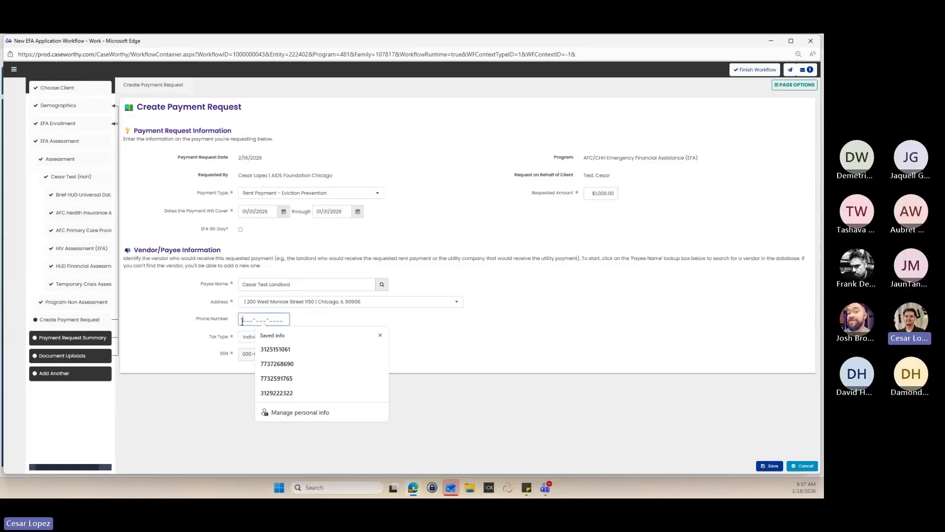
click(161, 330)
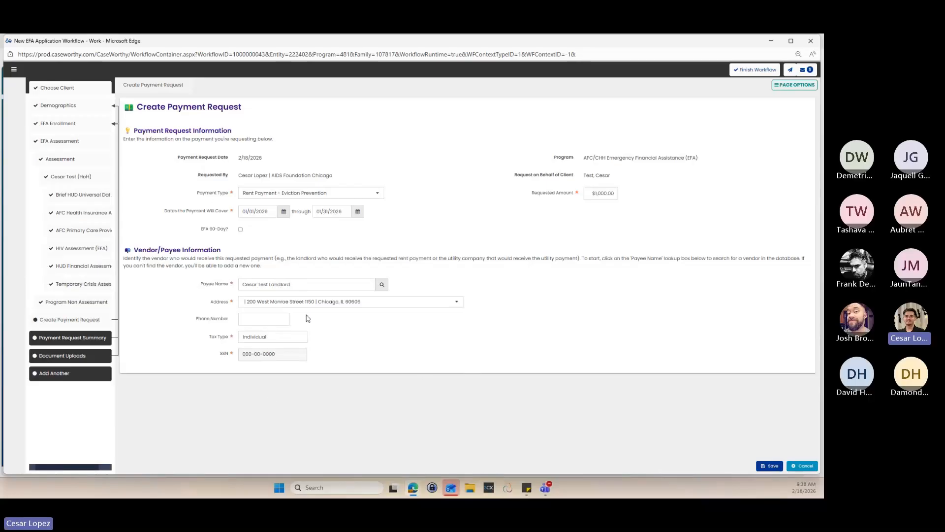
- Save the payment request, answer "No thanks" to adding another one, and save the payment request summary
click(770, 467)
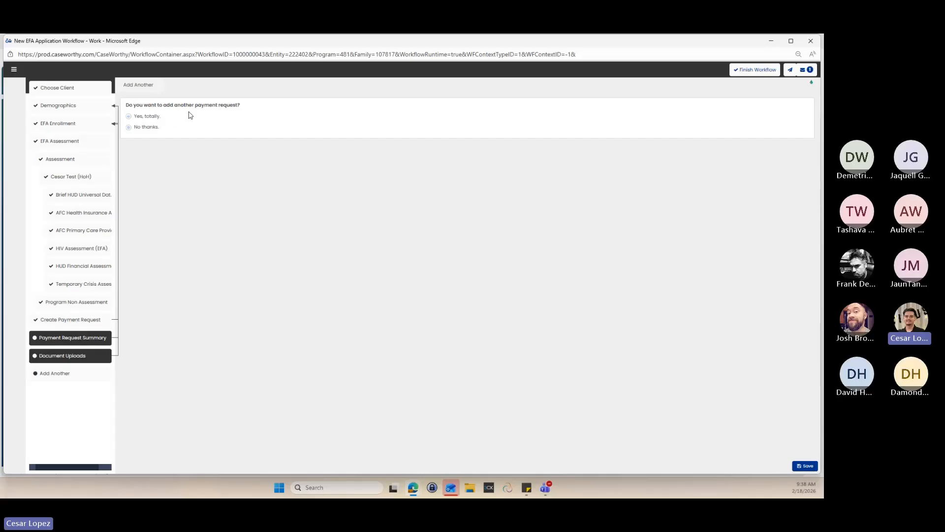
click(130, 116)
click(139, 131)
click(809, 469)
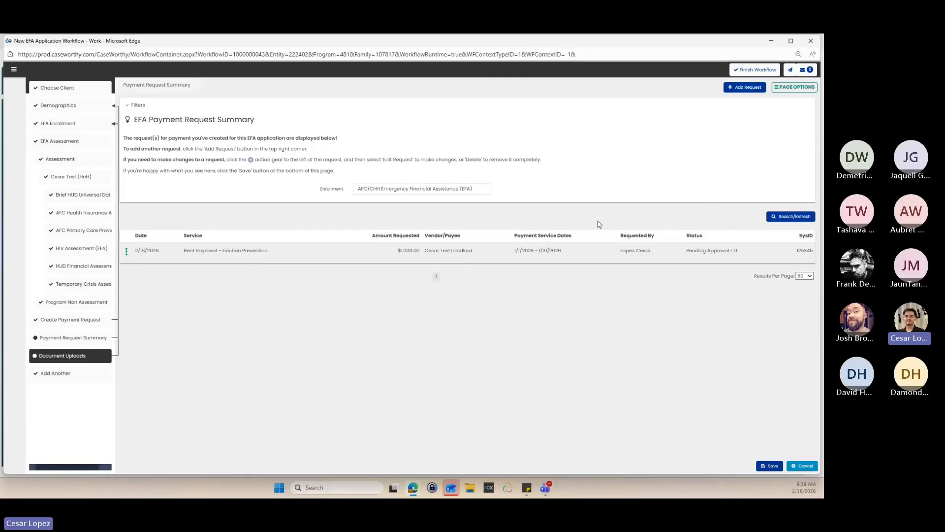
click(770, 467)
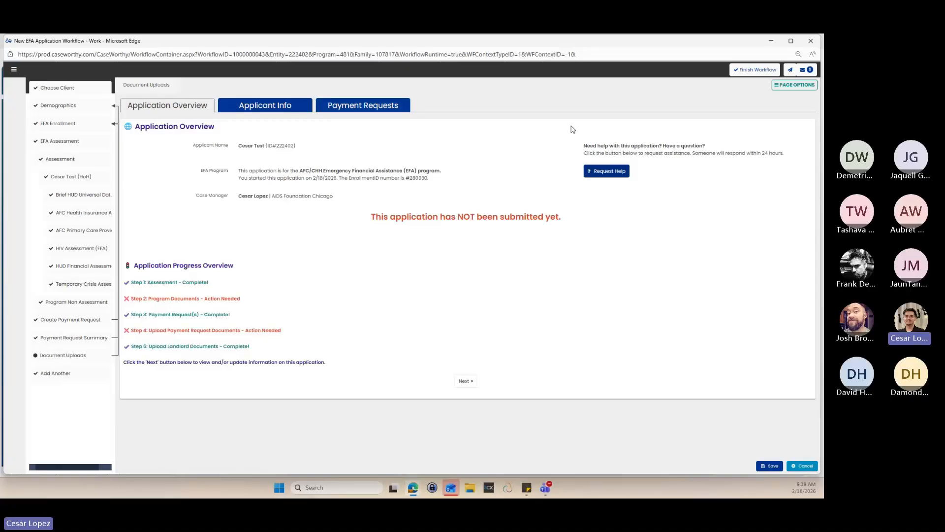
- Preview the Emergency Financial Assistance help request form from the application overview and cancel it
click(608, 172)
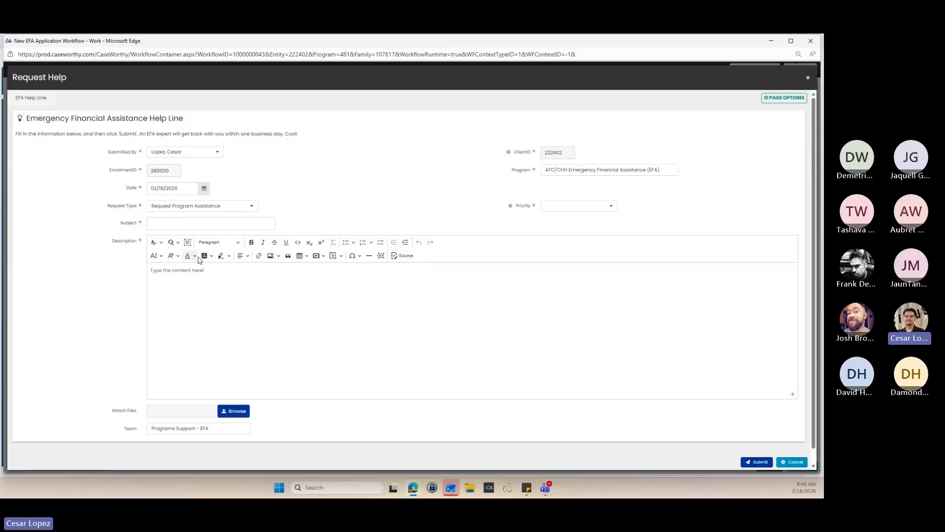
click(219, 334)
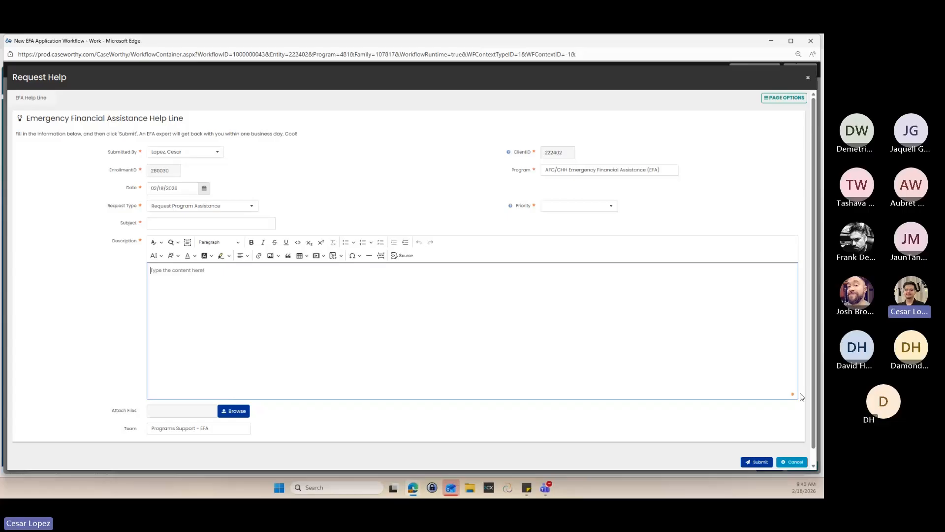
click(793, 462)
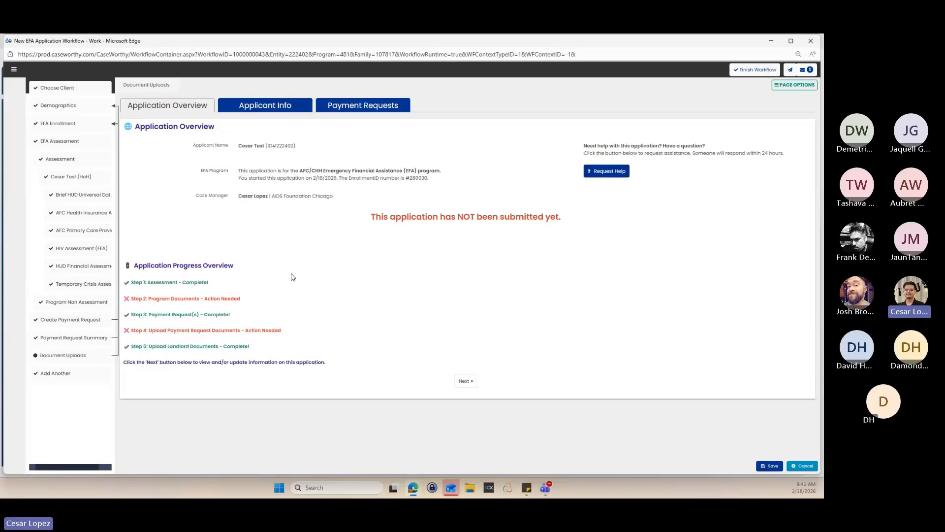
- Go to the applicant information, preview the form for editing the crisis information, and close it without saving
click(468, 382)
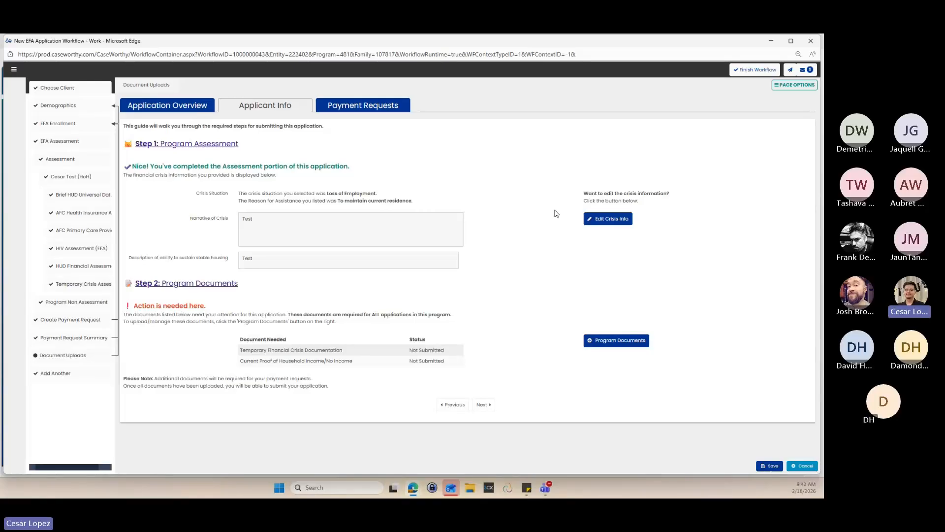
click(612, 225)
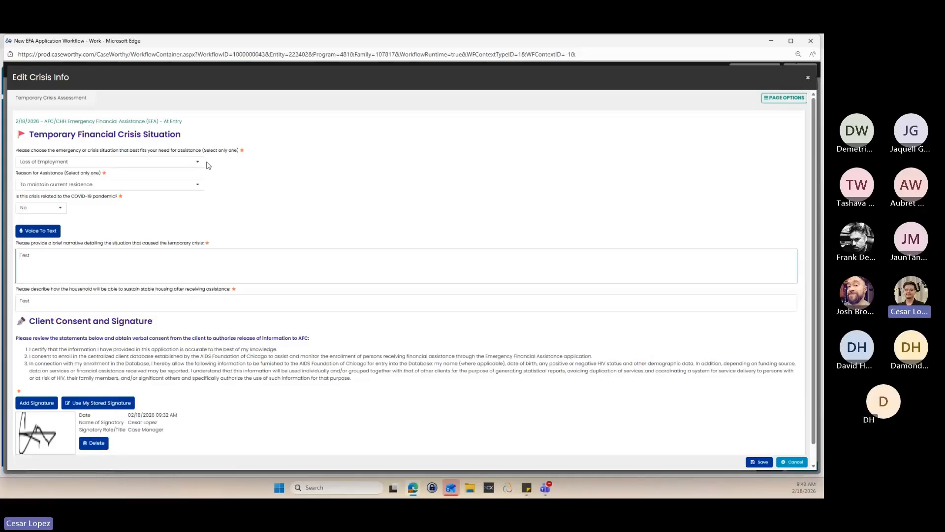
click(808, 78)
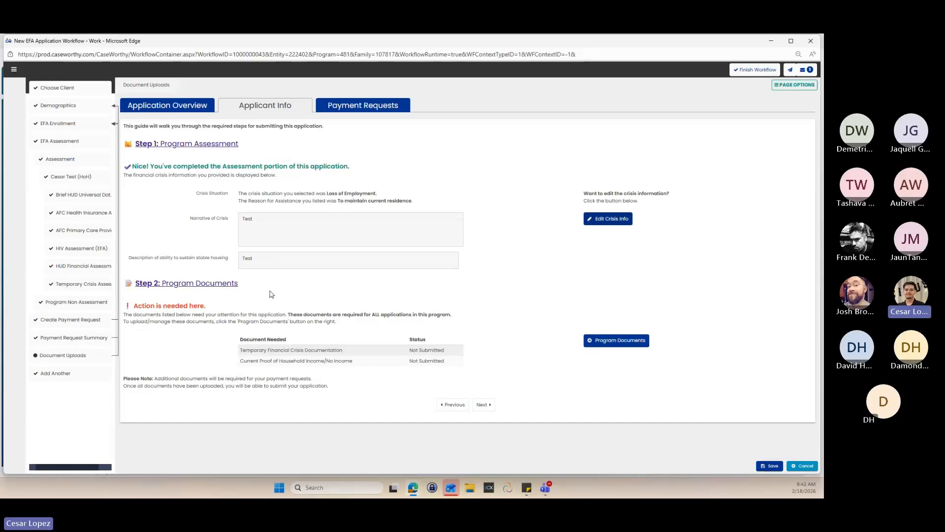
- Review the program document checklist and upload HUI Form.pdf as the Temporary Financial Crisis Documentation
click(266, 350)
click(610, 342)
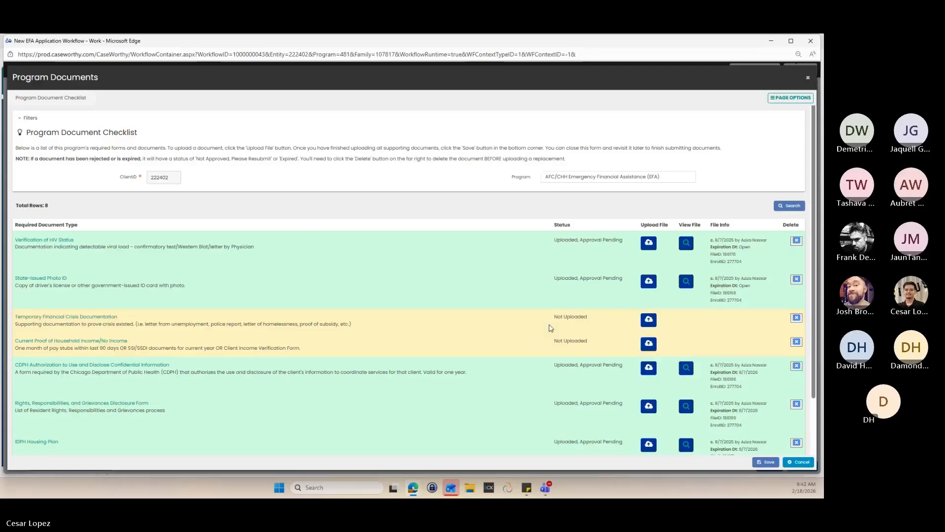
scroll(506, 283, down, 2)
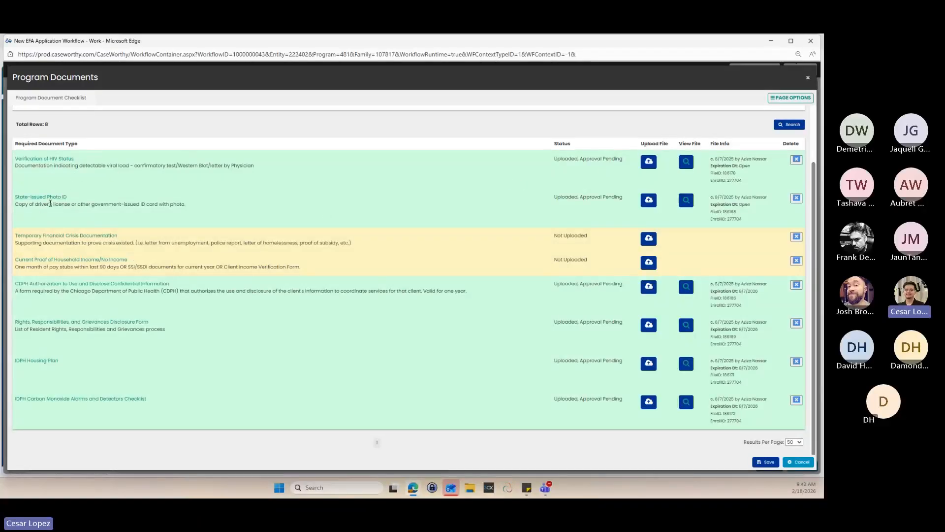
scroll(98, 222, up, 1)
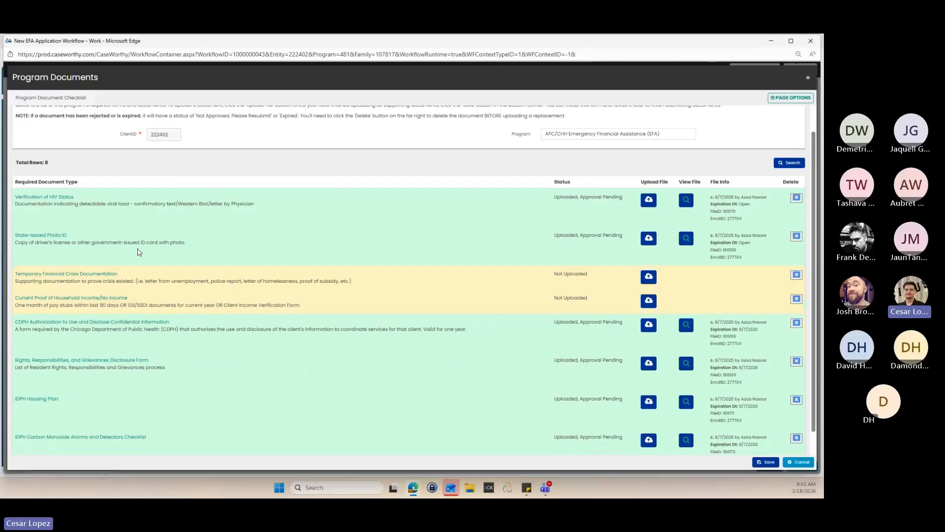
scroll(171, 294, down, 1)
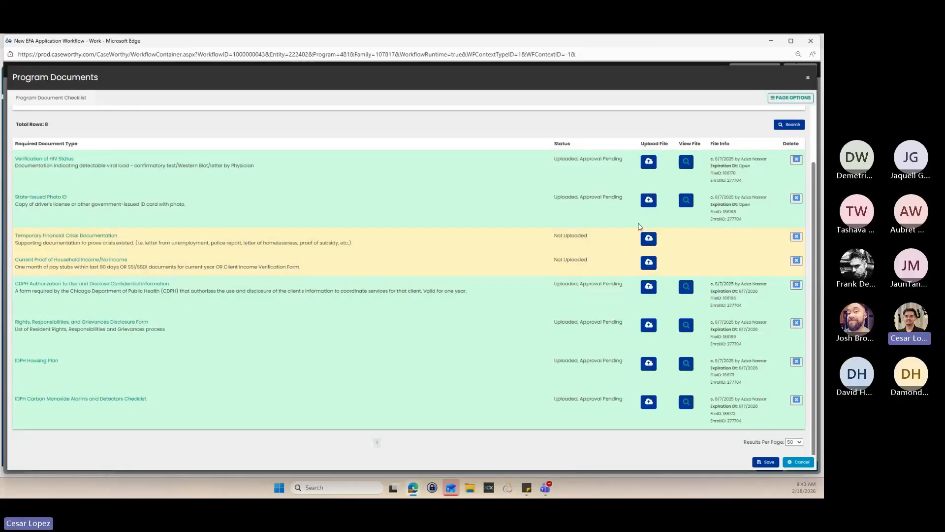
click(649, 239)
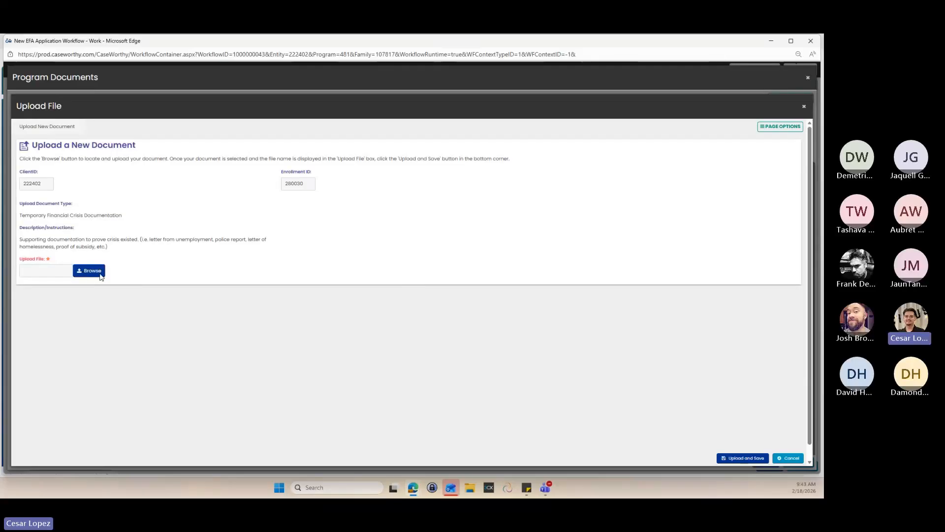
click(90, 272)
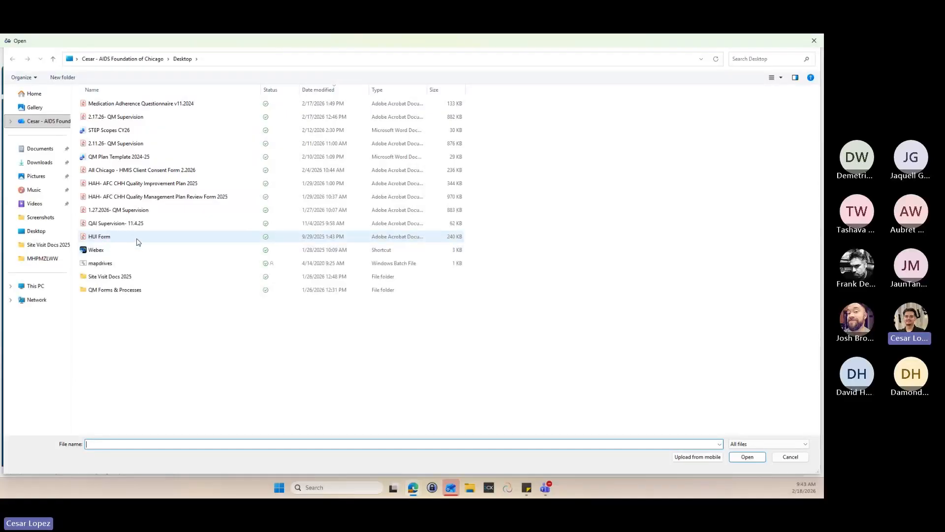
double_click(137, 240)
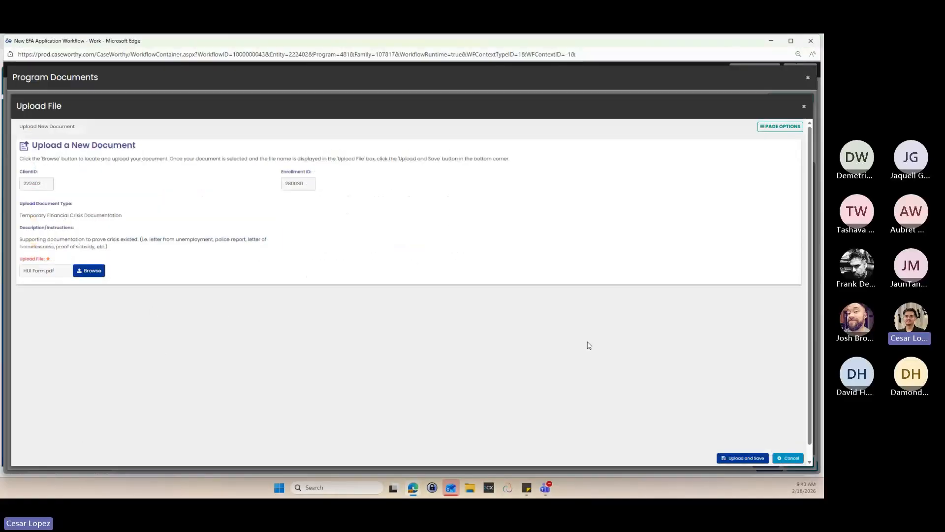
click(741, 459)
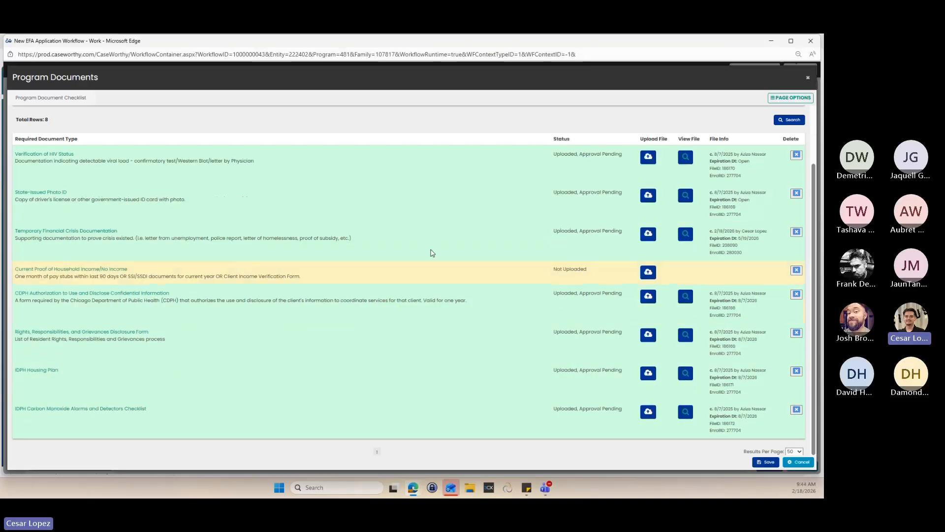
- Upload HUI Form.pdf as the Current Proof of Household Income/No Income in the program document checklist
drag(552, 231, 623, 234)
click(481, 243)
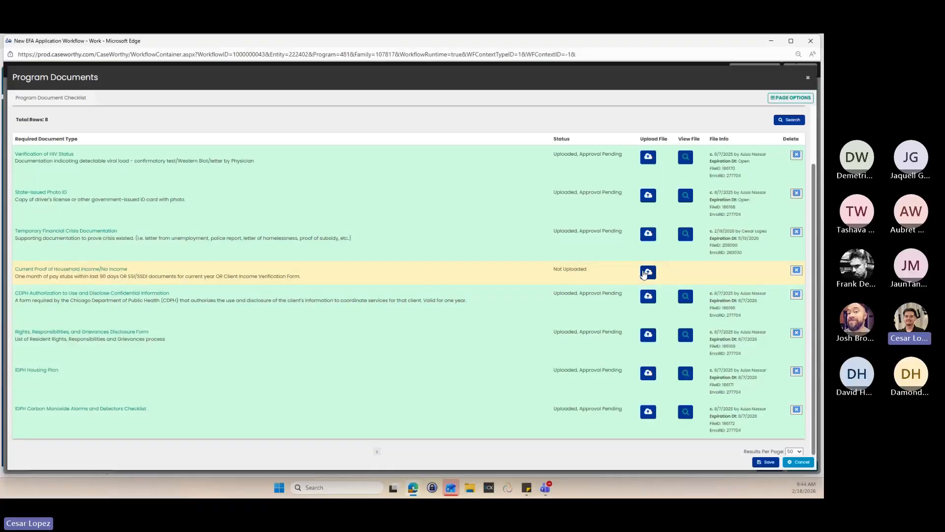
click(648, 272)
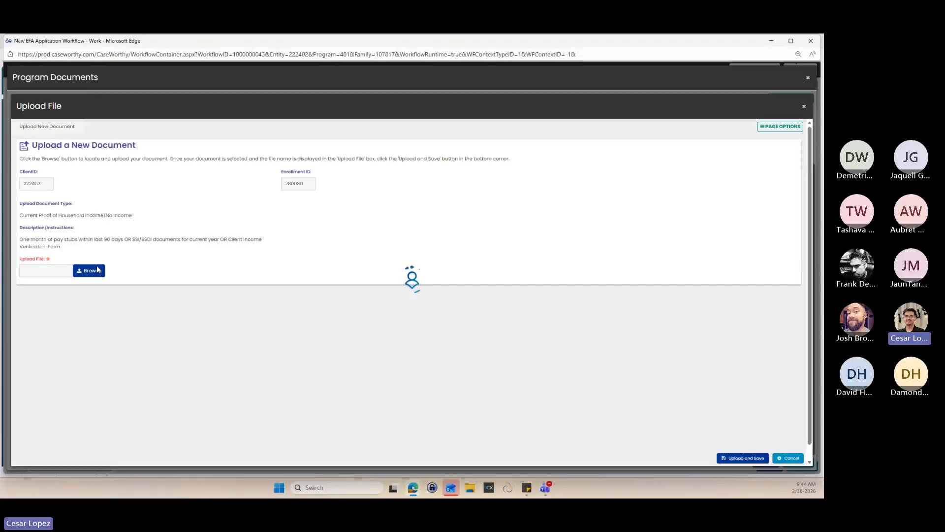
click(93, 272)
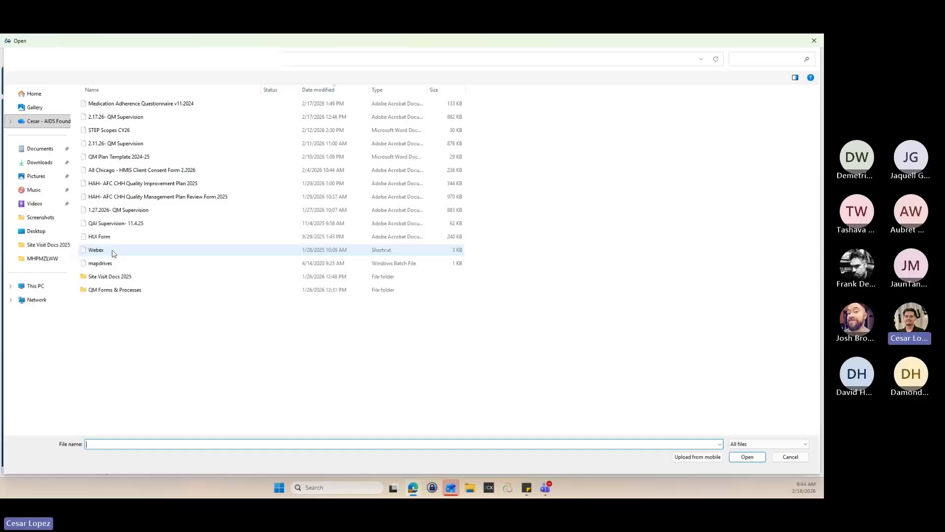
click(132, 237)
double_click(132, 237)
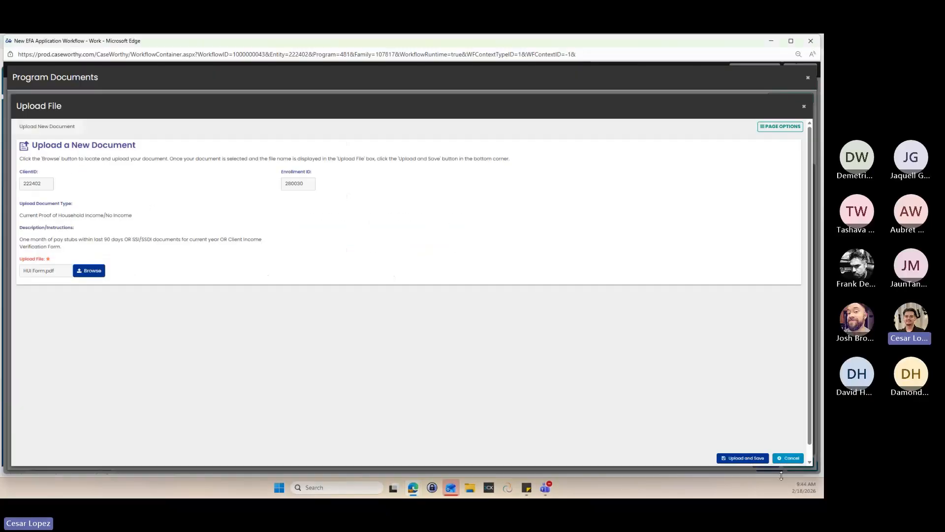
click(741, 457)
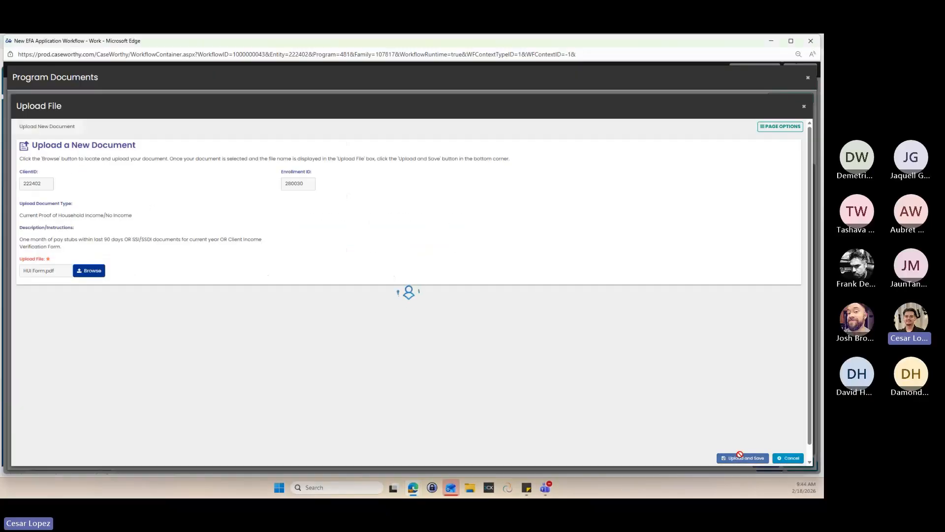
- View the file uploaded as Temporary Financial Crisis Documentation, skim its pages, and close it
scroll(93, 231, down, 1)
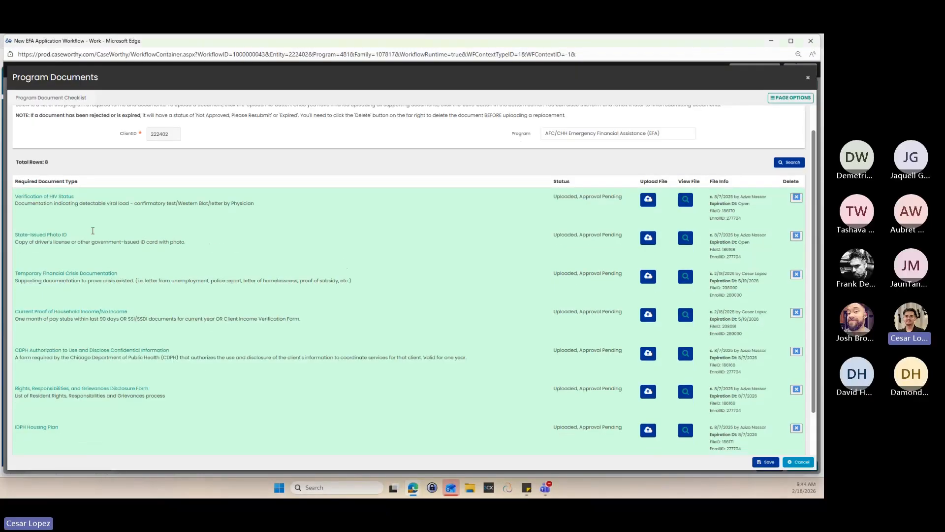
scroll(92, 230, down, 2)
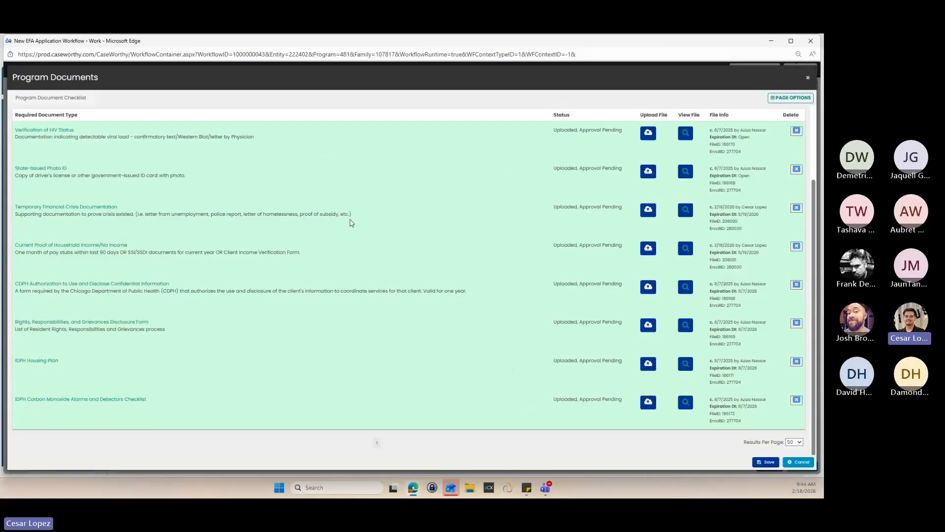
click(687, 212)
scroll(244, 223, down, 8)
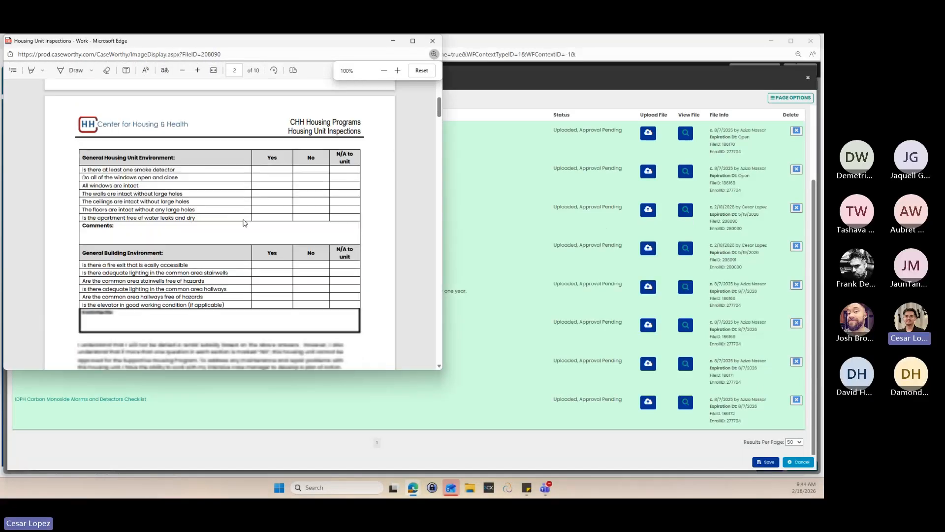
scroll(244, 222, up, 10)
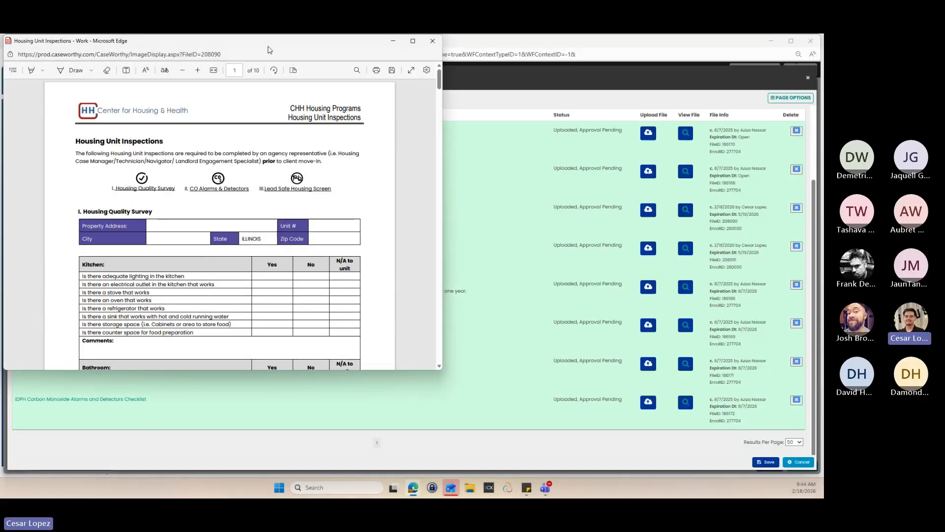
drag(268, 47, 273, 80)
click(438, 73)
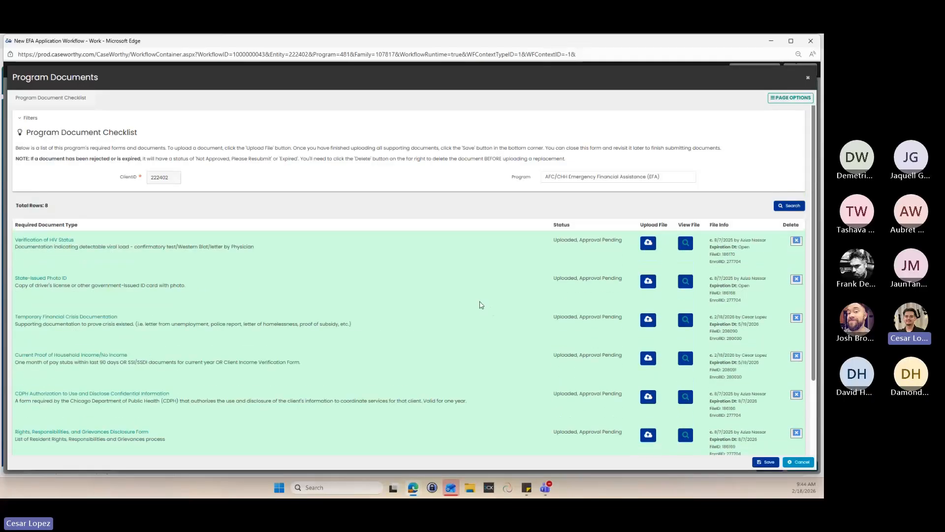
- Save the program document checklist and check the program documents step in the application progress overview
scroll(482, 305, down, 3)
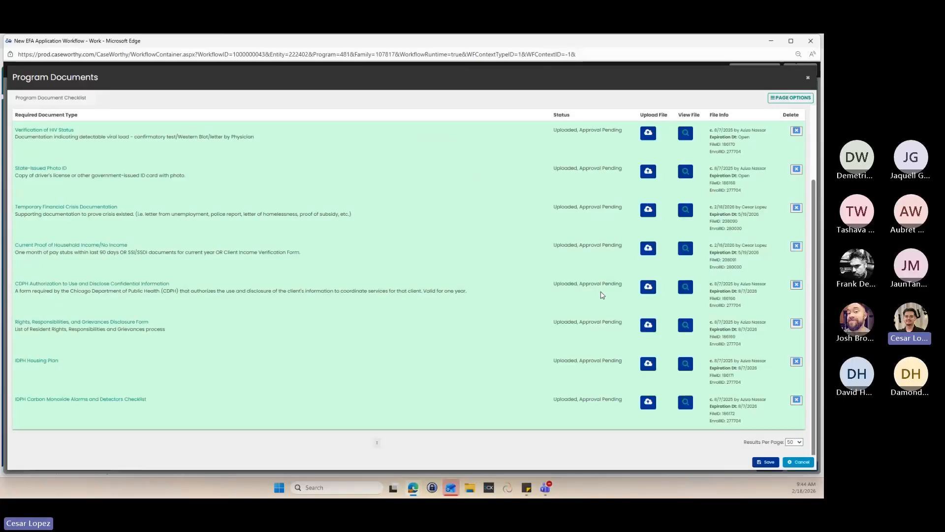
click(761, 463)
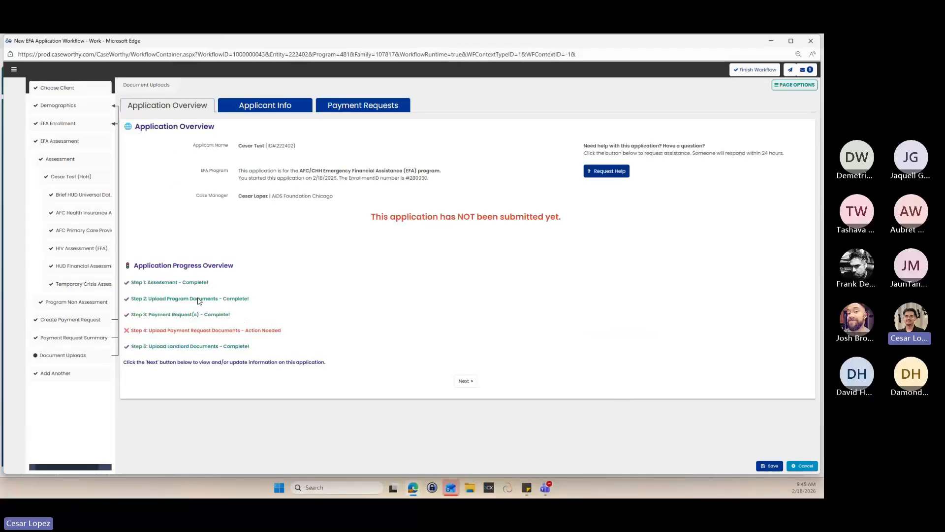
drag(132, 297, 256, 302)
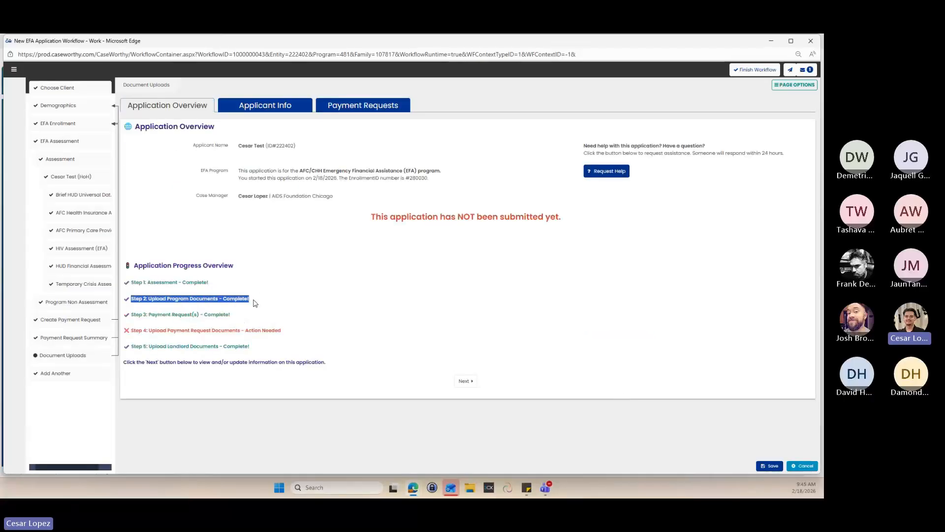
click(256, 302)
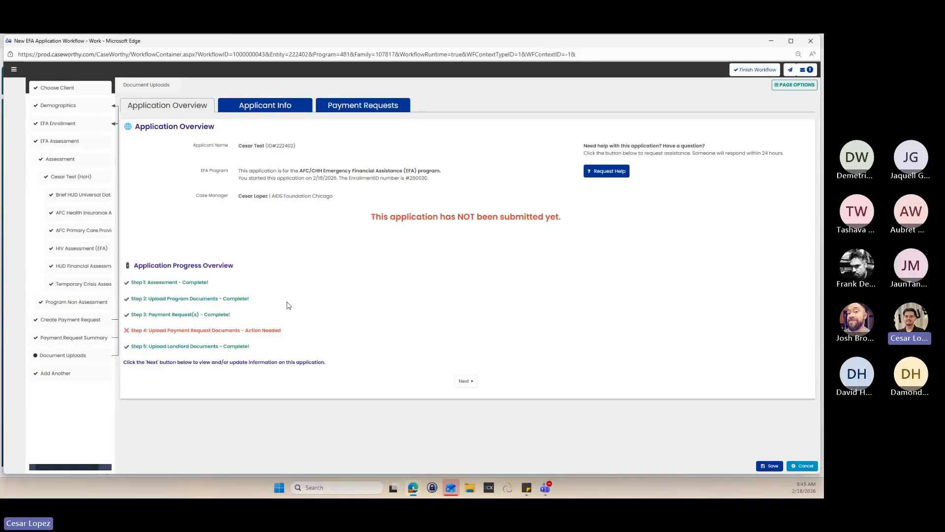
- Go through the applicant information to the payment requests, review the rent payment request's available actions, and cancel the review without changes
click(472, 385)
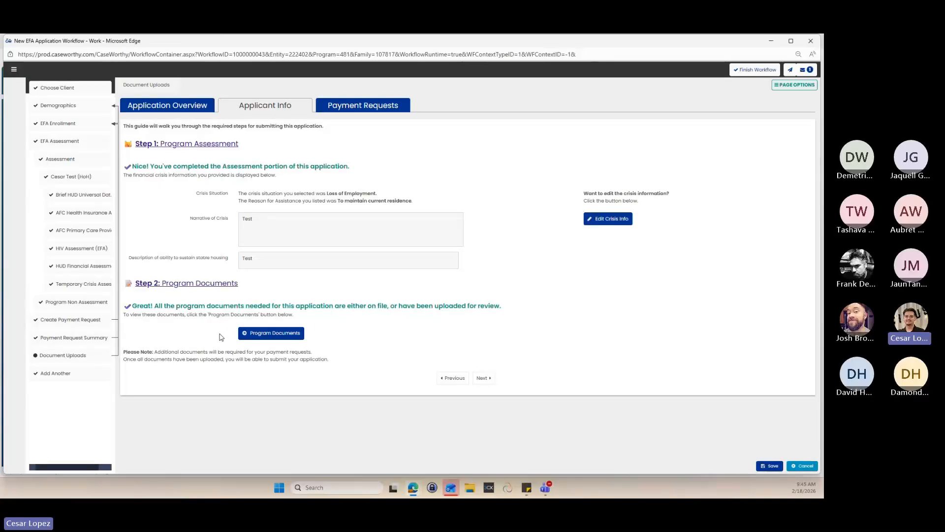
click(362, 105)
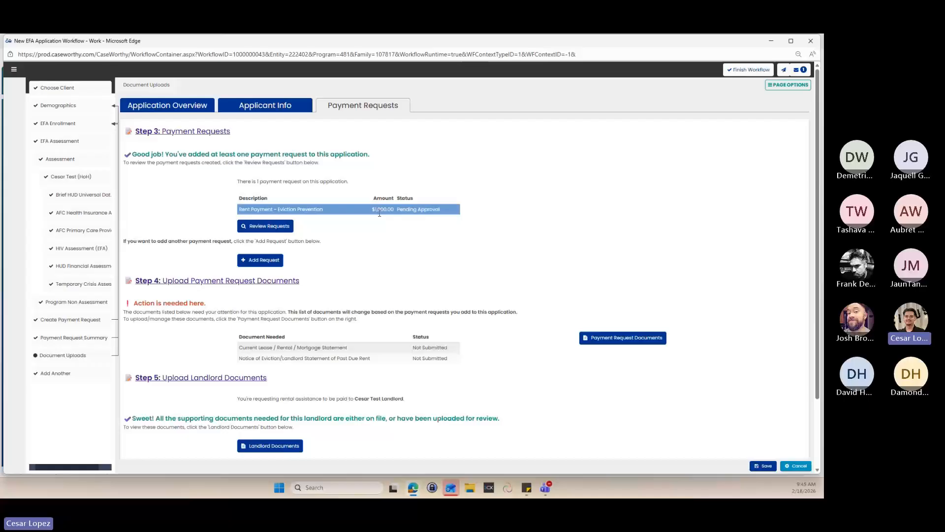
click(267, 229)
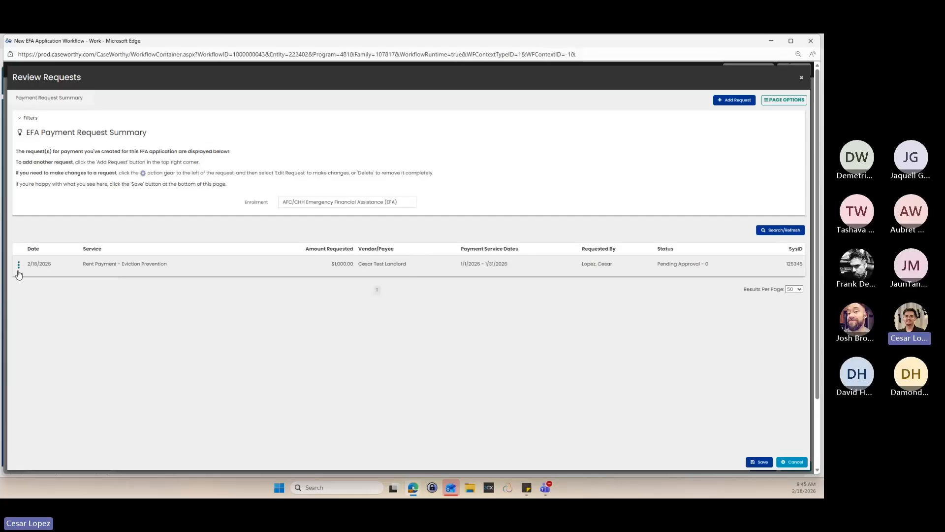
click(18, 265)
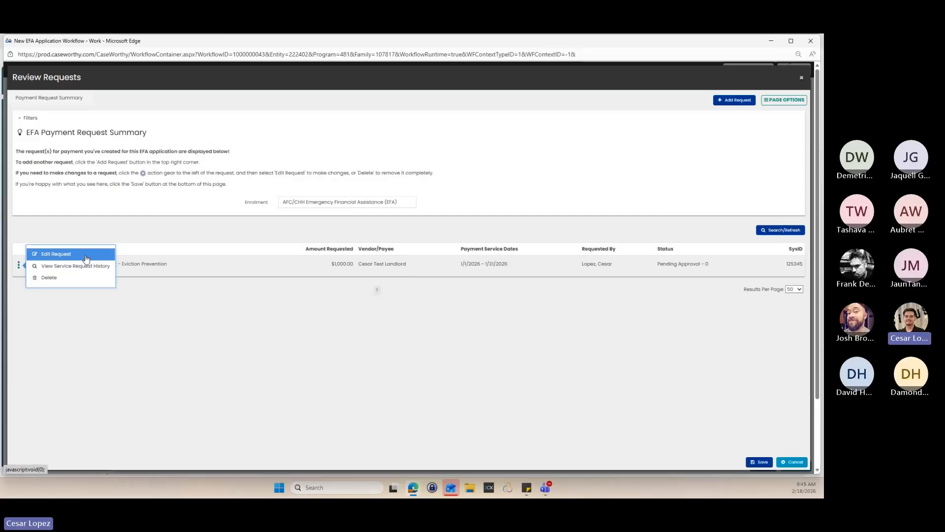
click(163, 348)
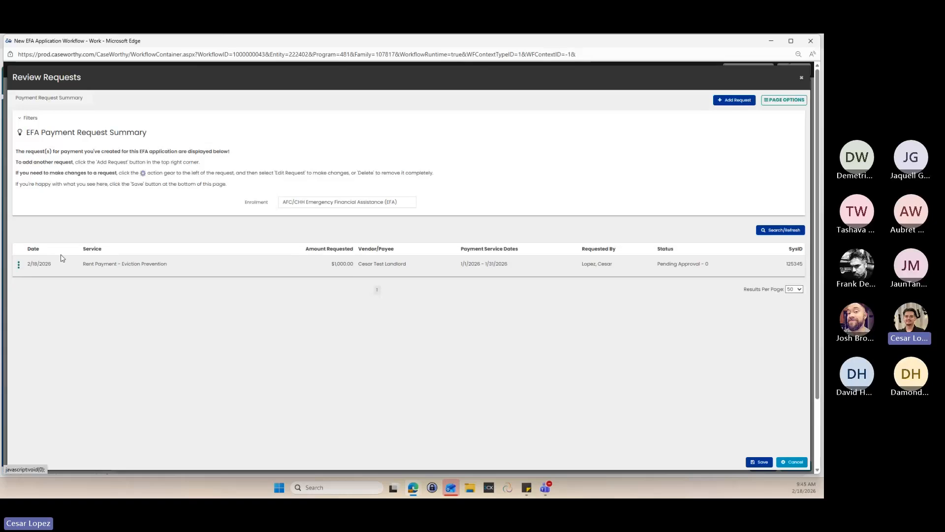
click(18, 265)
click(169, 293)
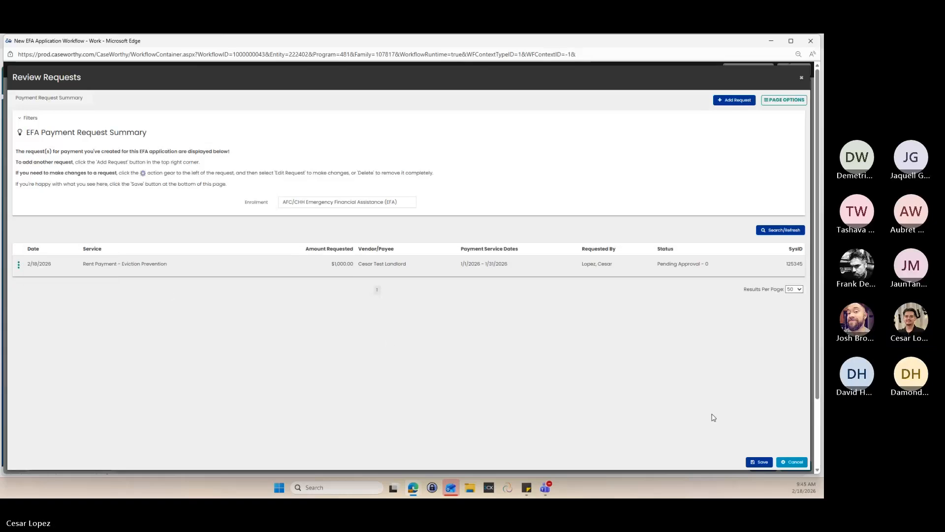
click(794, 462)
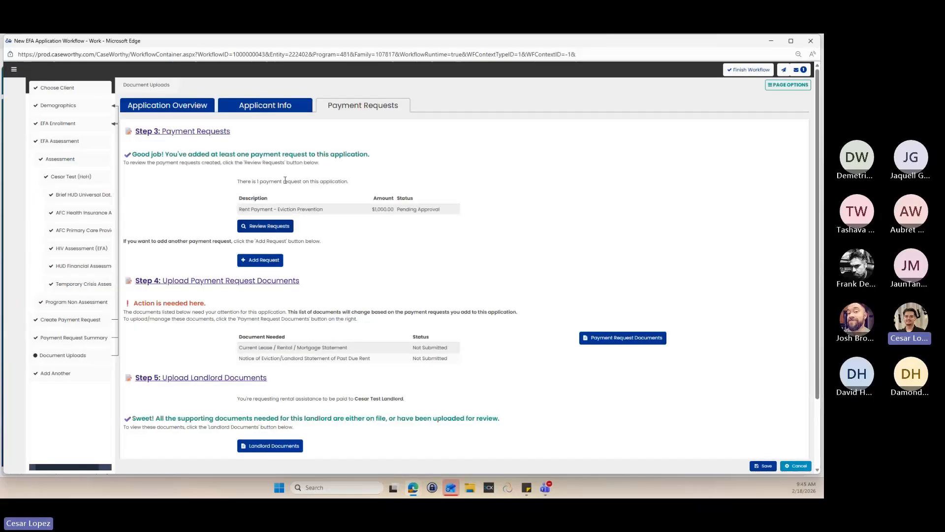
- Open the payment request document checklist, look up previous uploads for Current Lease / Rental / Mortgage Statement, and close the lookup without selecting a file
scroll(423, 224, down, 2)
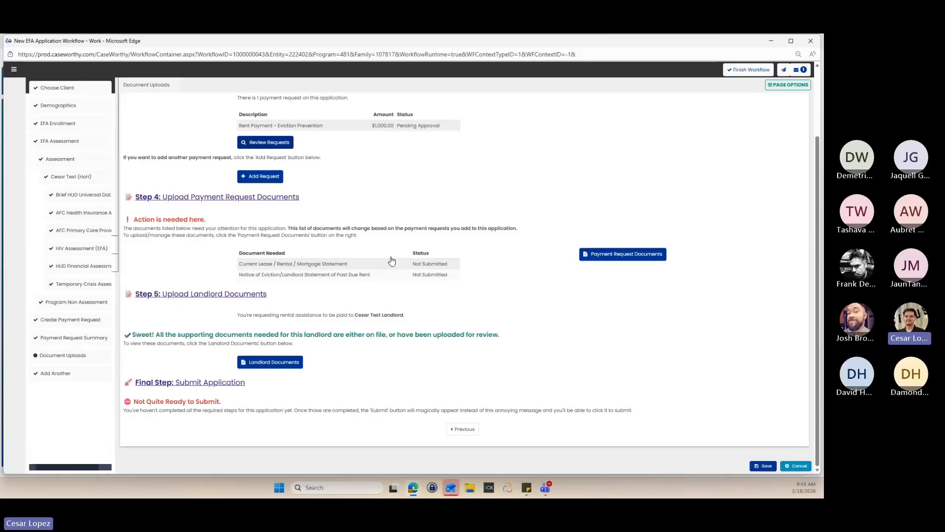
click(620, 254)
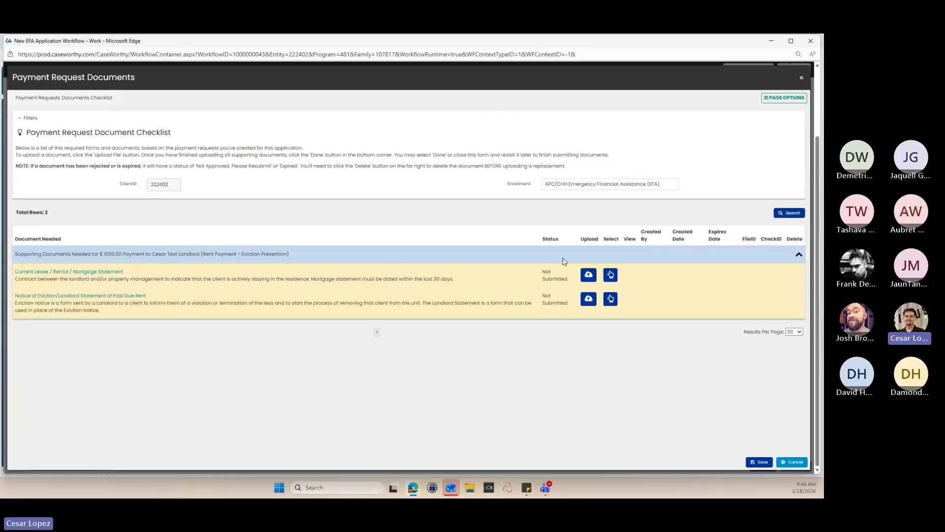
click(610, 275)
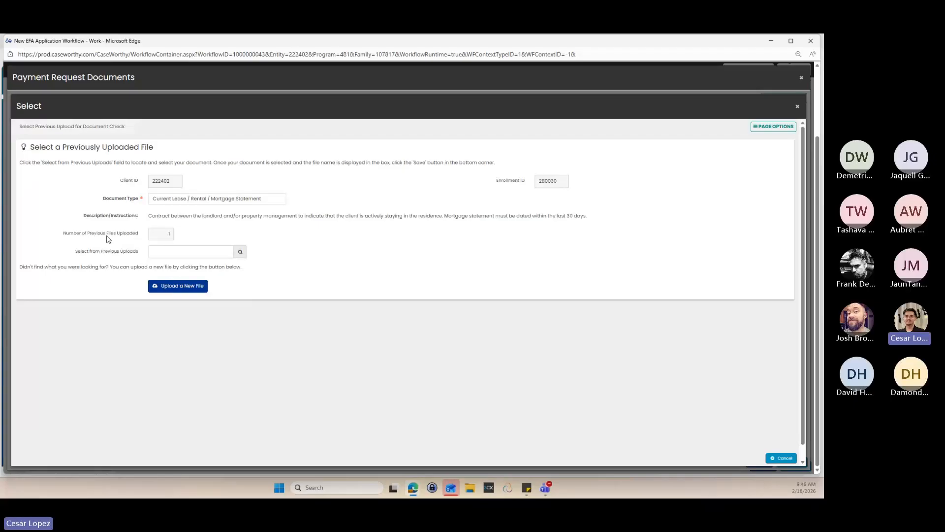
click(241, 252)
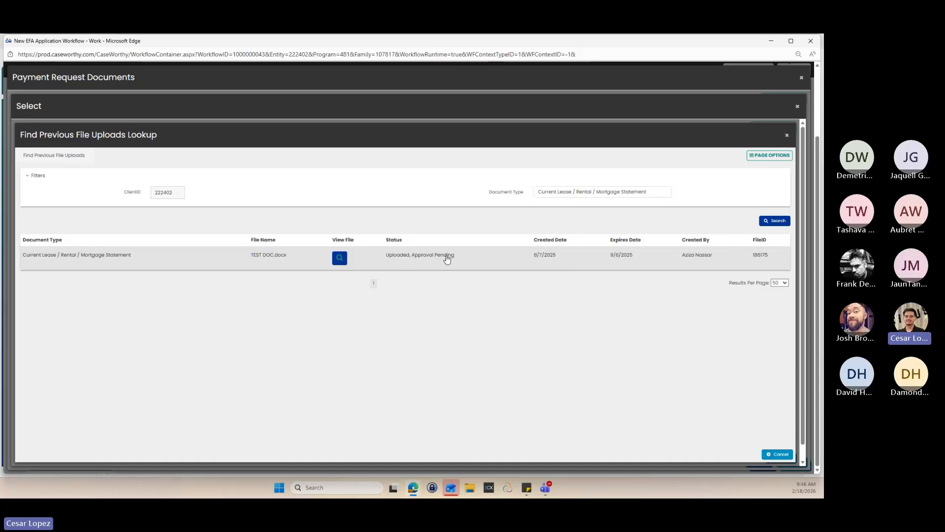
click(787, 135)
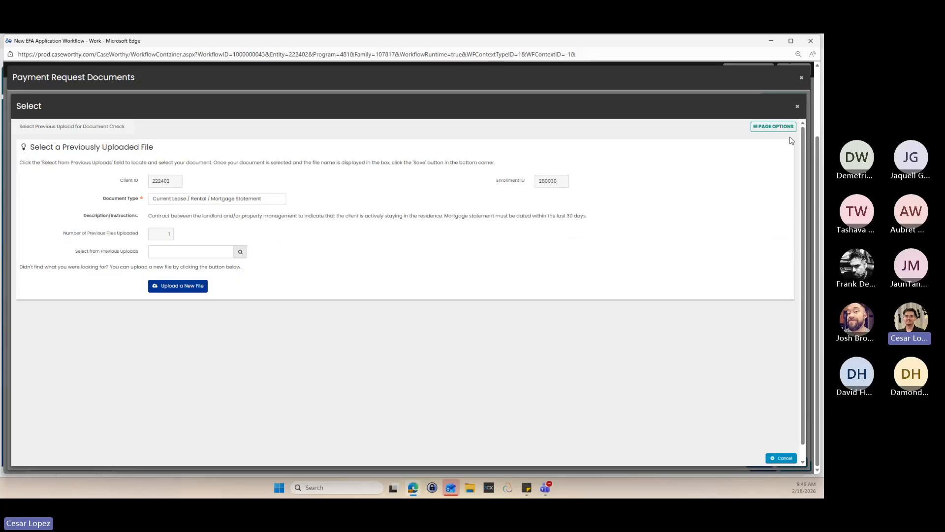
click(797, 108)
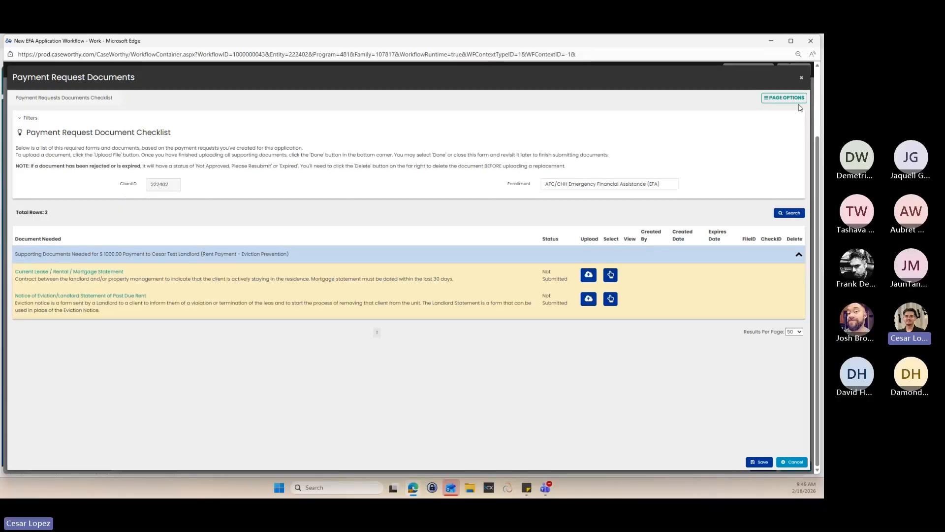
- Upload HUI Form.pdf as the Current Lease / Rental / Mortgage Statement and check that document's status
click(589, 276)
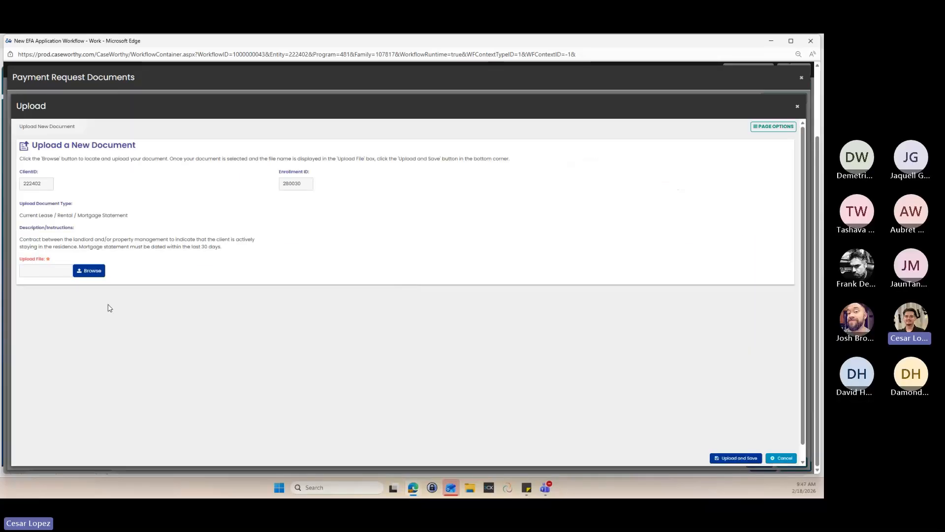
click(101, 272)
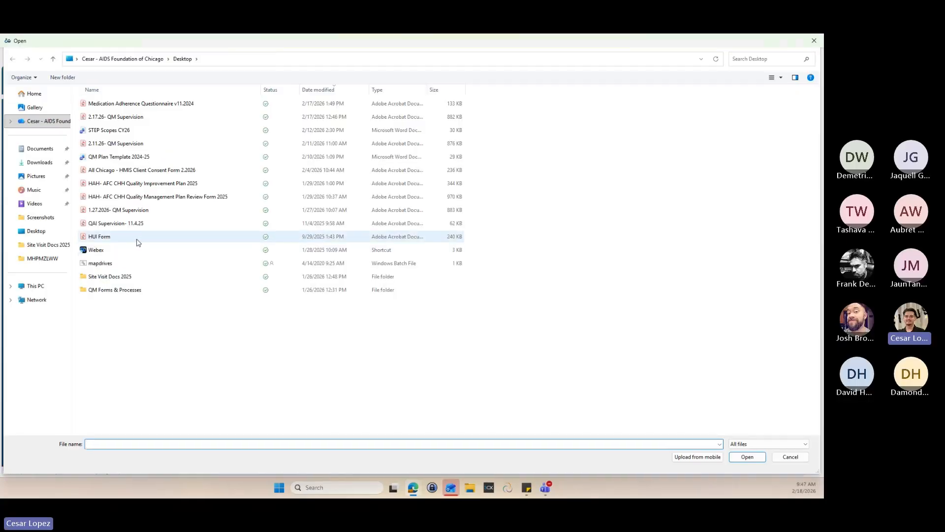
double_click(137, 241)
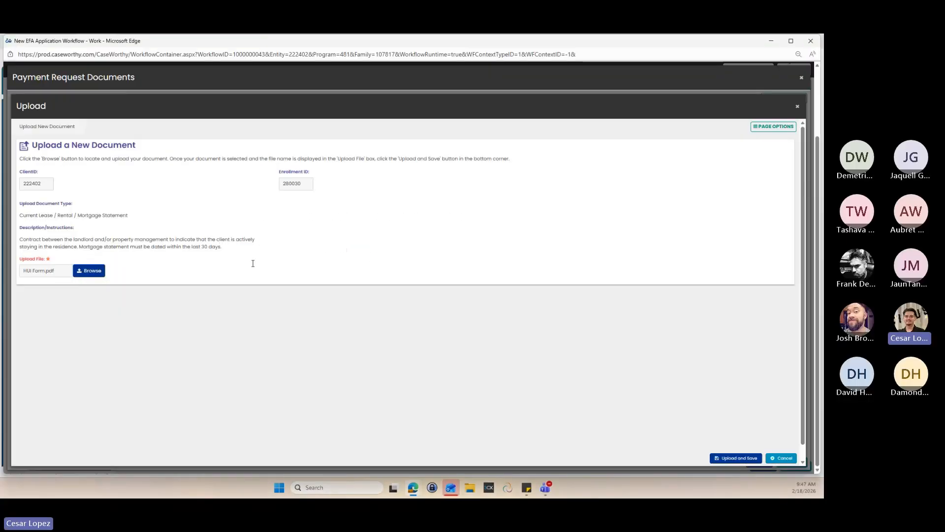
click(747, 459)
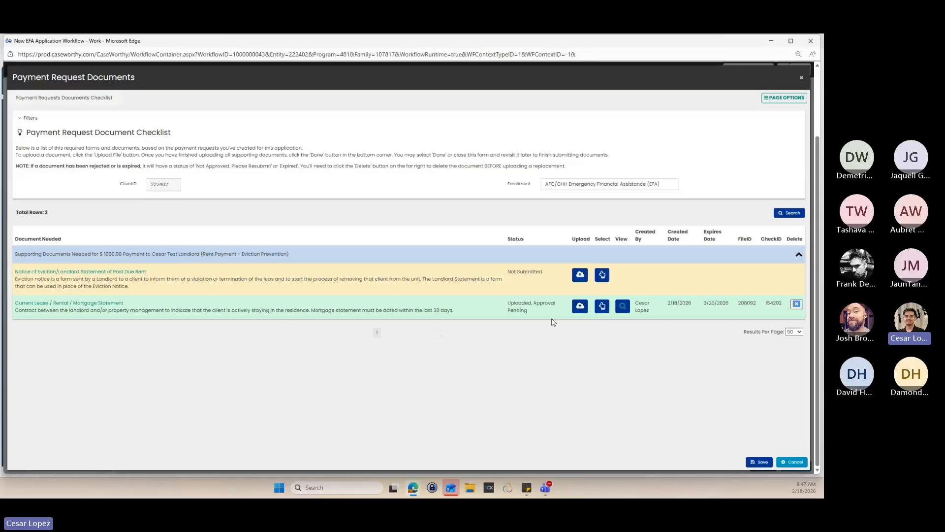
drag(508, 301, 557, 312)
click(544, 342)
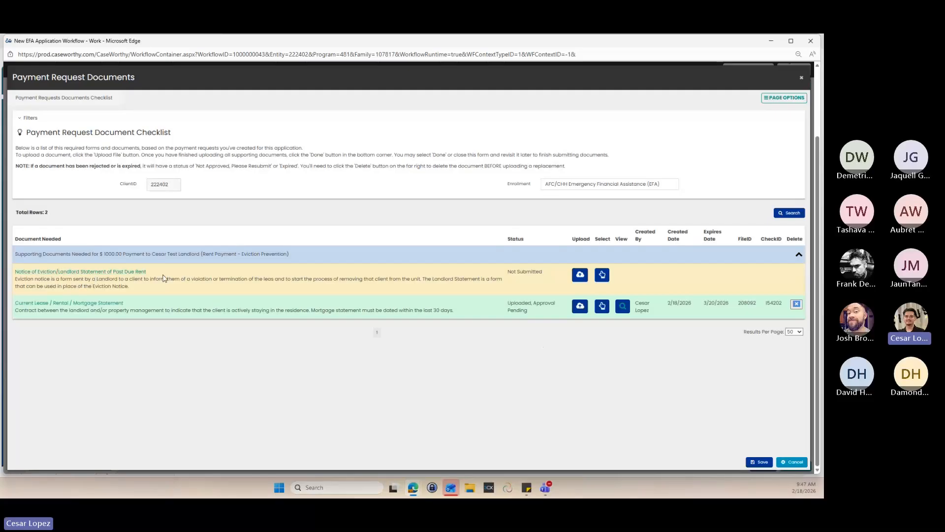
- Upload HUI Form.pdf as the Notice of Eviction/Landlord Statement of Past Due Rent and save the payment request document checklist
click(580, 275)
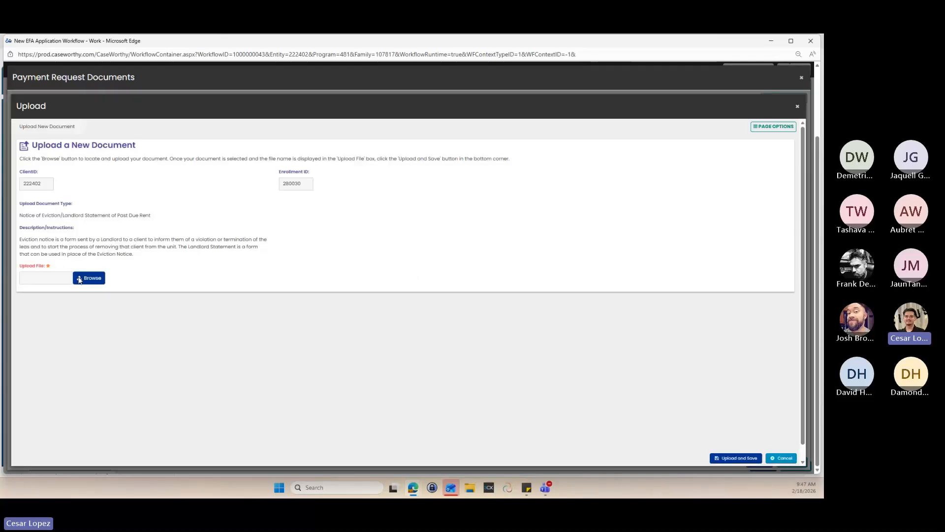
click(71, 277)
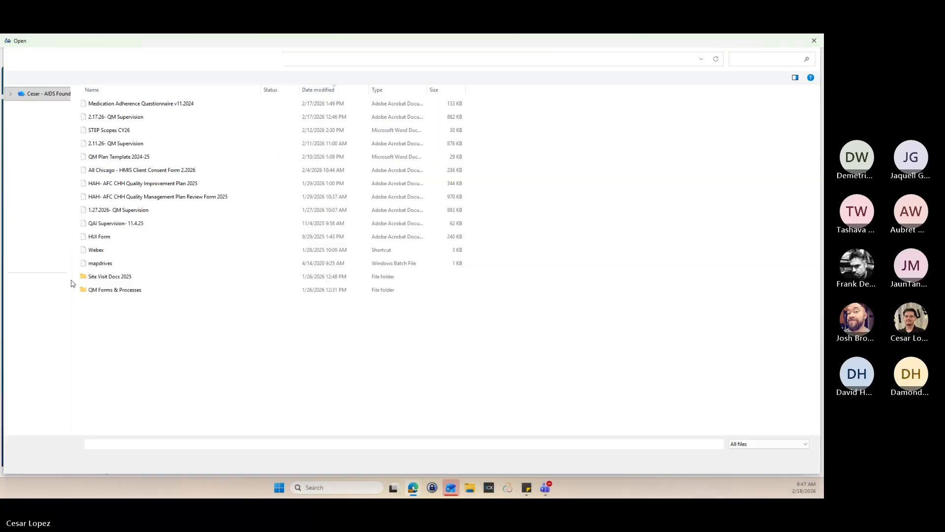
double_click(140, 238)
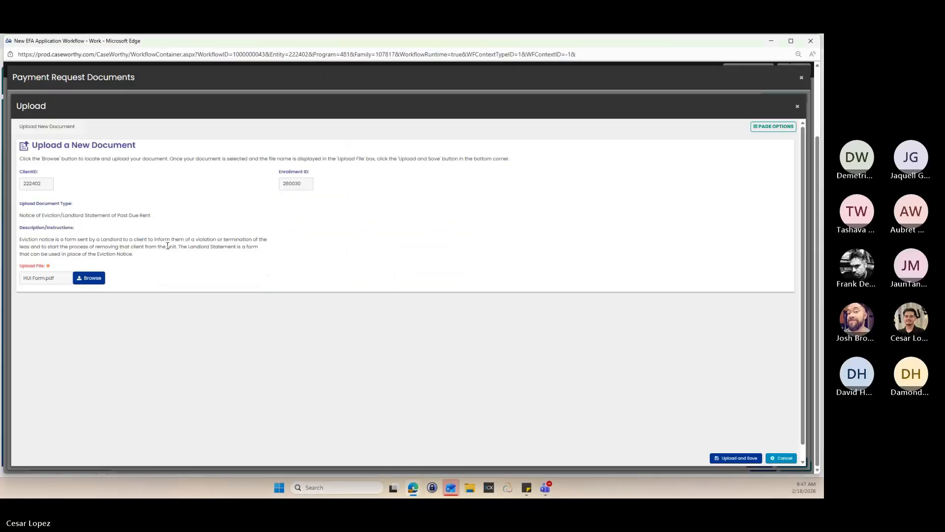
click(735, 457)
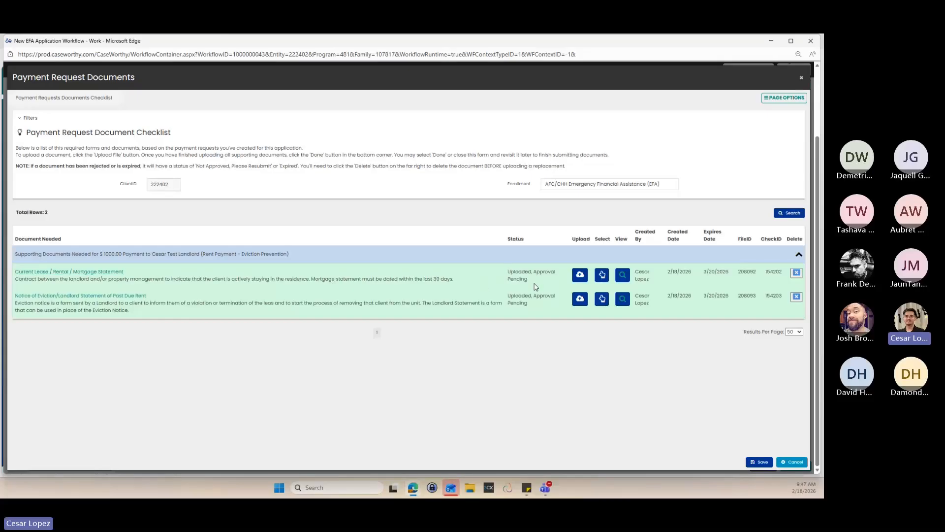
click(762, 464)
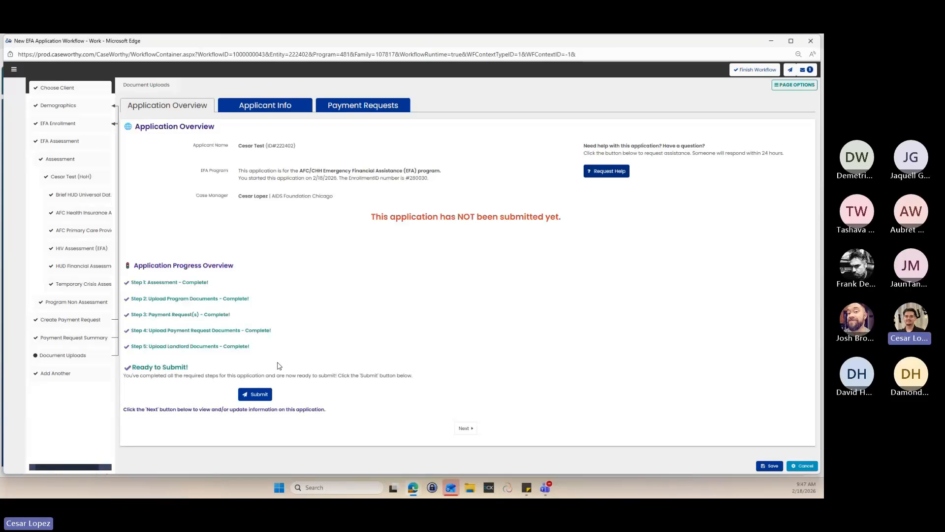
- Open the landlord document checklist from the payment requests, review the documents on file for the landlord, and close the checklist
click(466, 429)
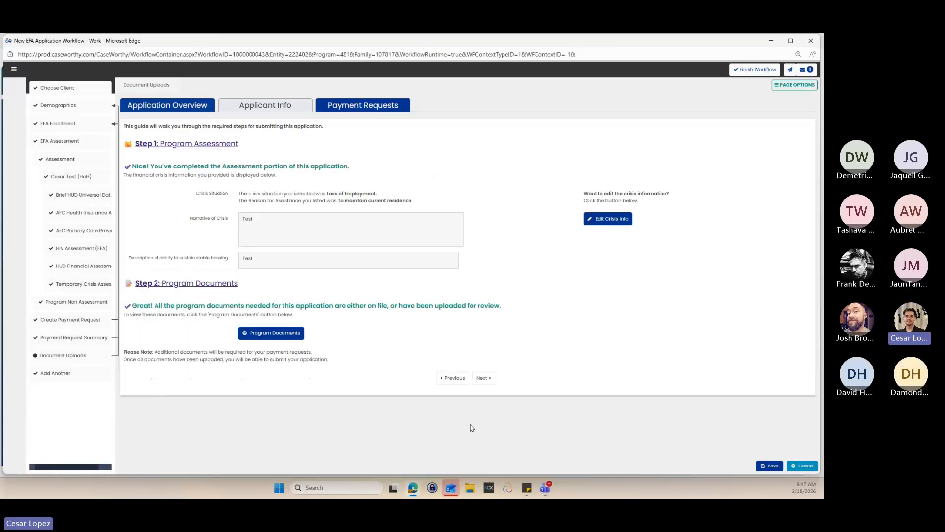
click(483, 378)
scroll(457, 396, down, 2)
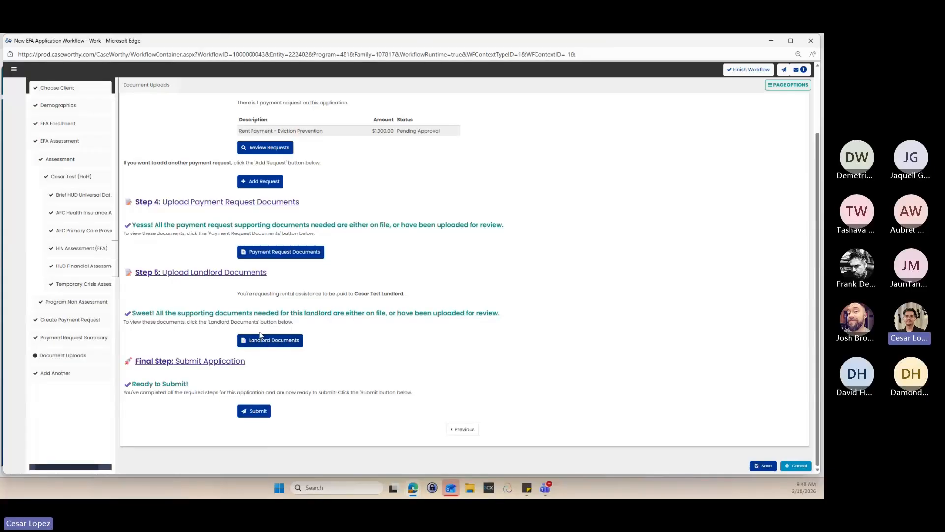
click(270, 345)
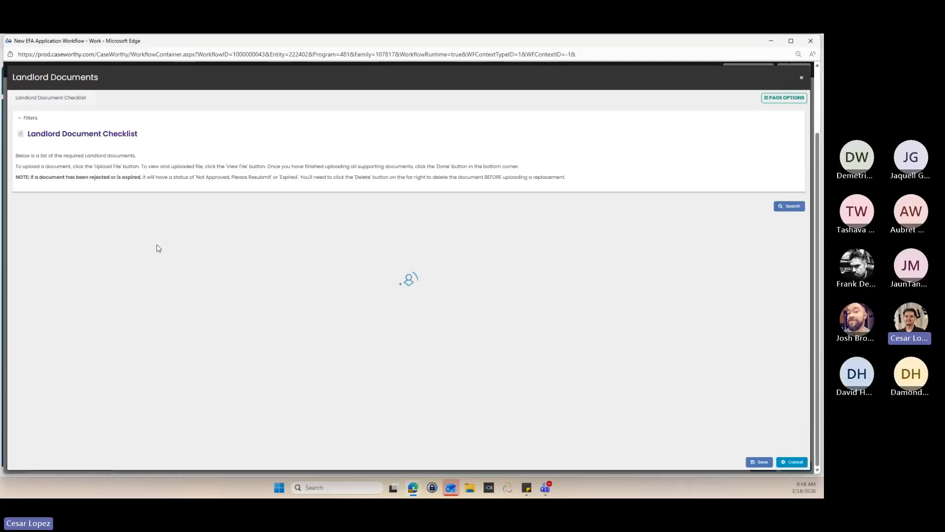
scroll(157, 245, down, 2)
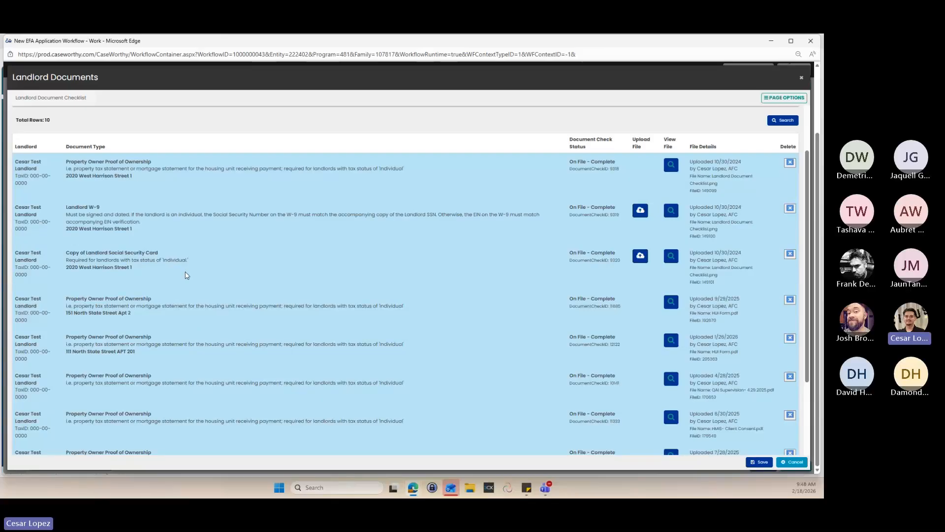
scroll(213, 291, down, 3)
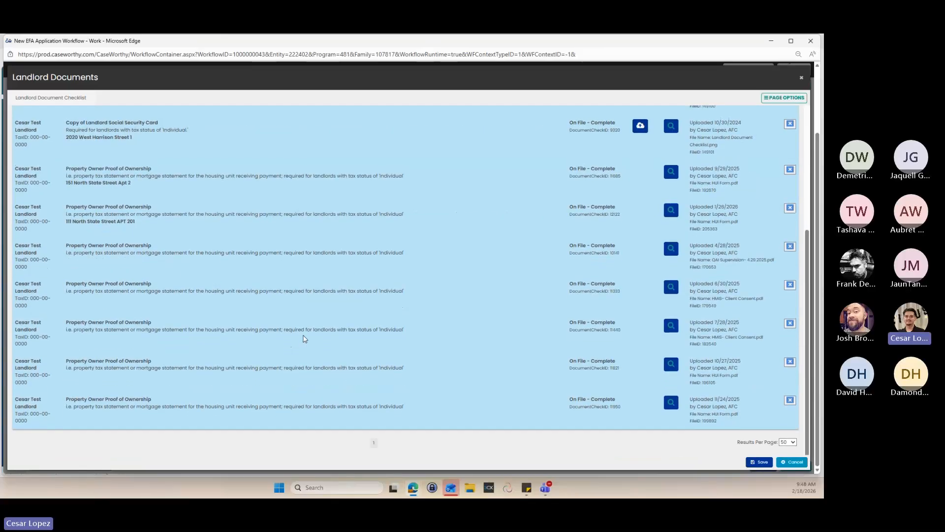
scroll(213, 191, up, 3)
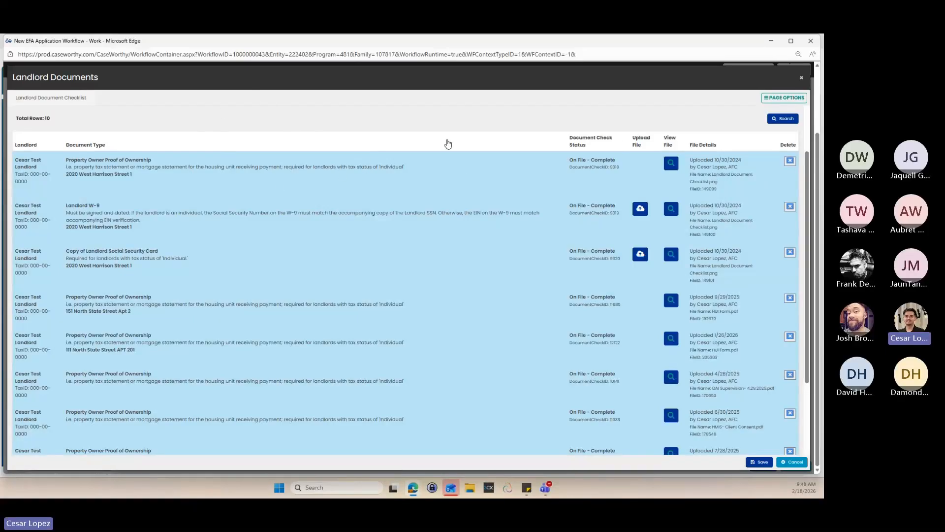
scroll(501, 168, down, 3)
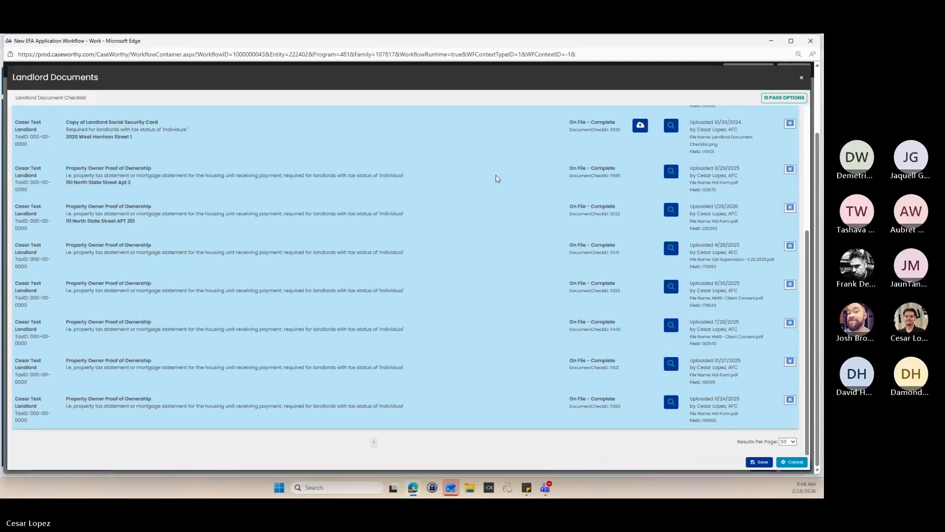
scroll(492, 182, up, 6)
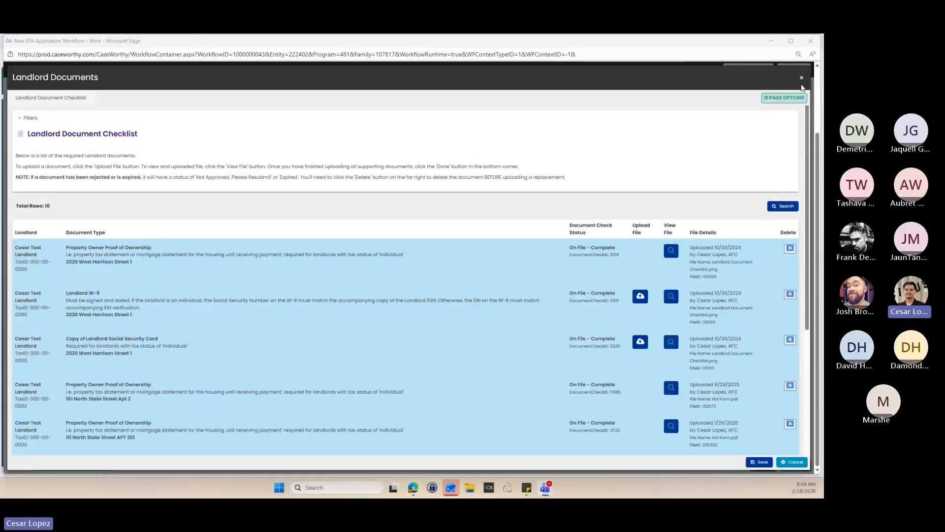
click(801, 78)
- Return to the application overview and check the progress of the five application steps
scroll(435, 290, up, 2)
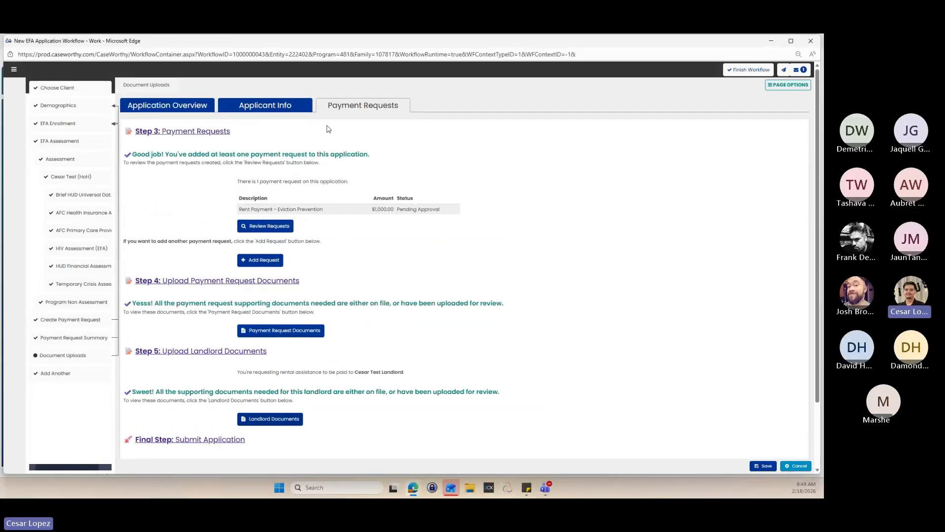
scroll(296, 222, down, 1)
scroll(186, 158, up, 1)
click(186, 107)
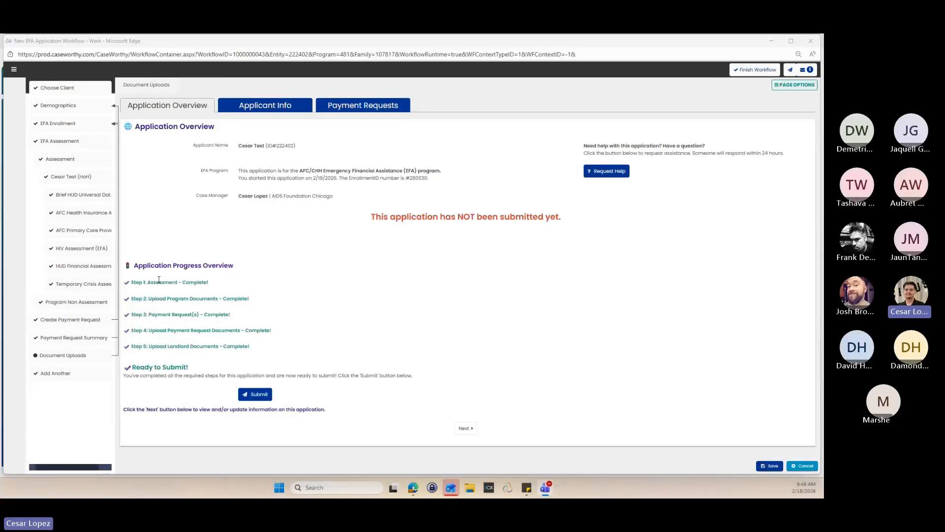
click(237, 354)
- Go through to the final step of the application, sign it with the stored signature, and submit it for review
click(463, 432)
click(463, 427)
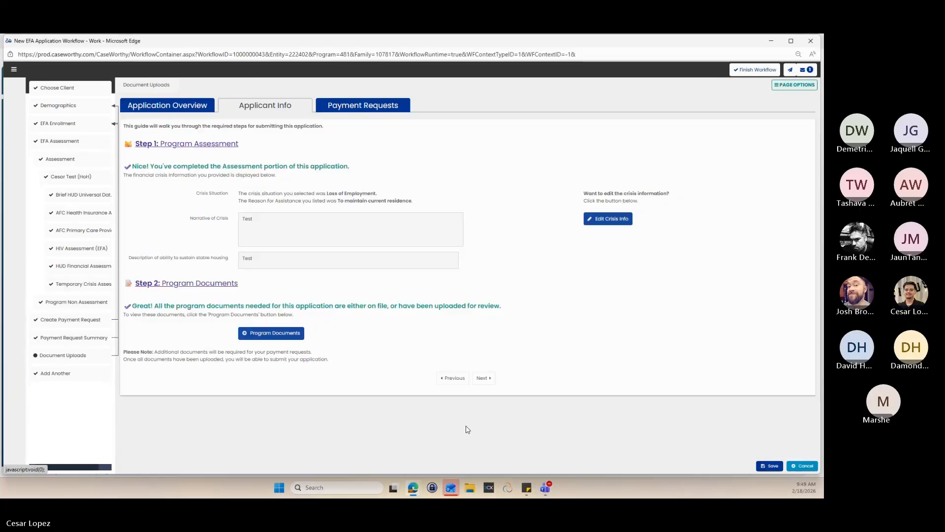
click(483, 378)
scroll(202, 384, down, 1)
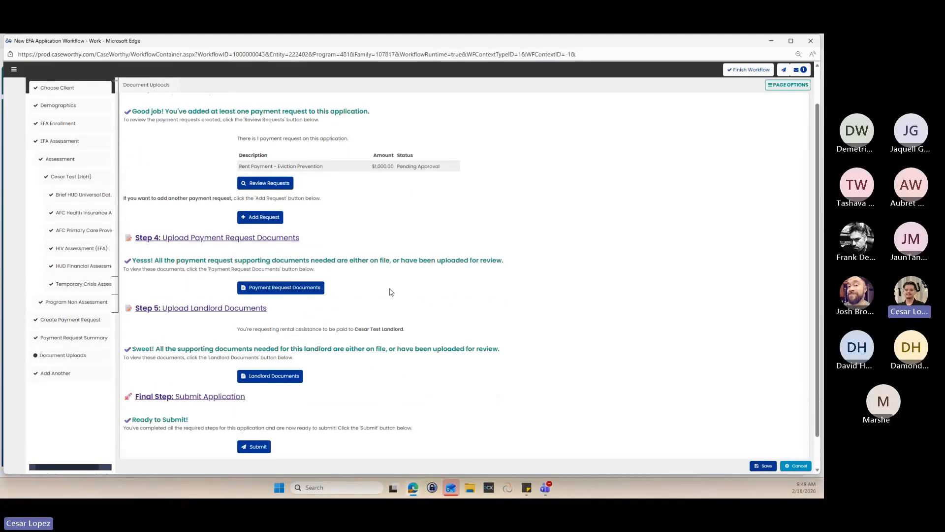
scroll(394, 300, down, 1)
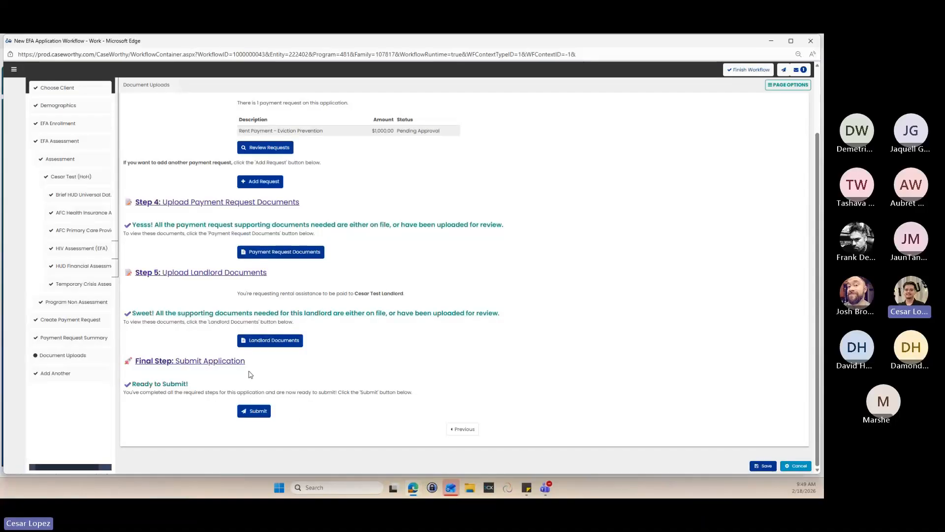
click(255, 413)
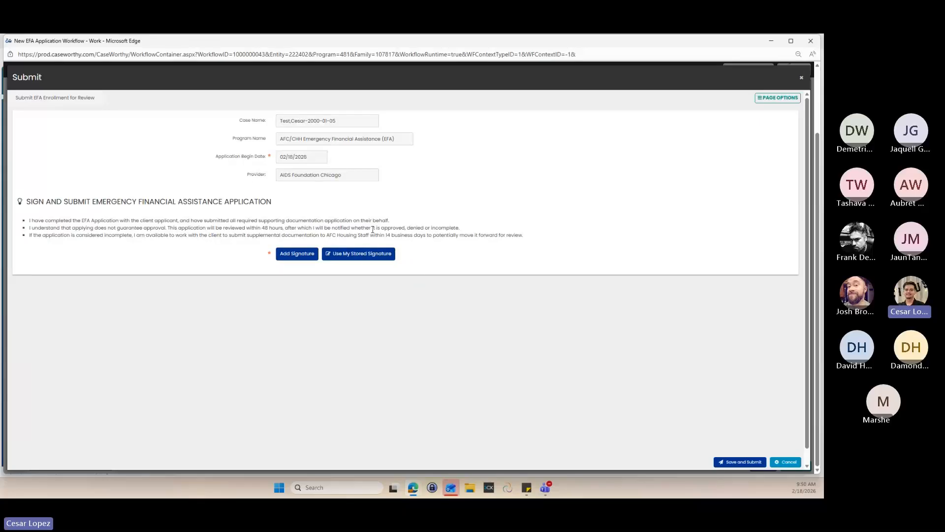
click(364, 255)
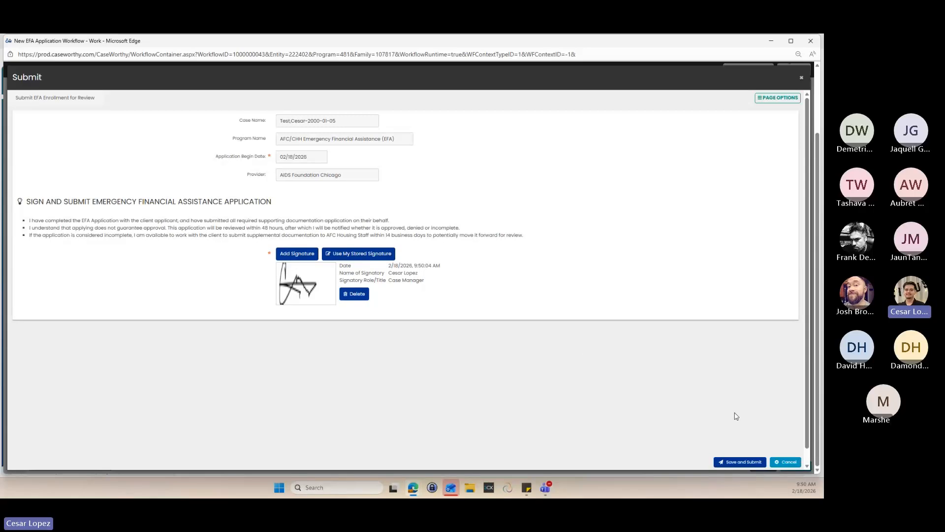
click(745, 462)
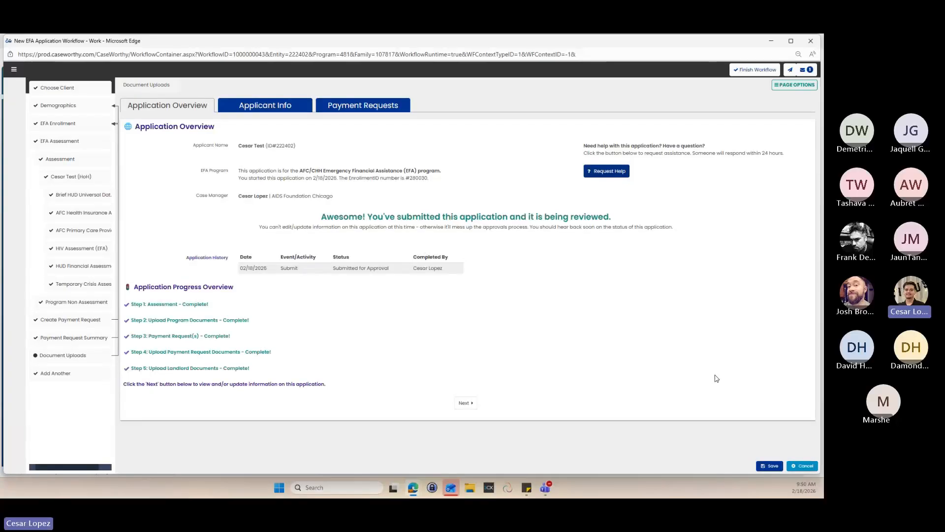
- Save the document uploads page and close the completed application workflow
click(766, 466)
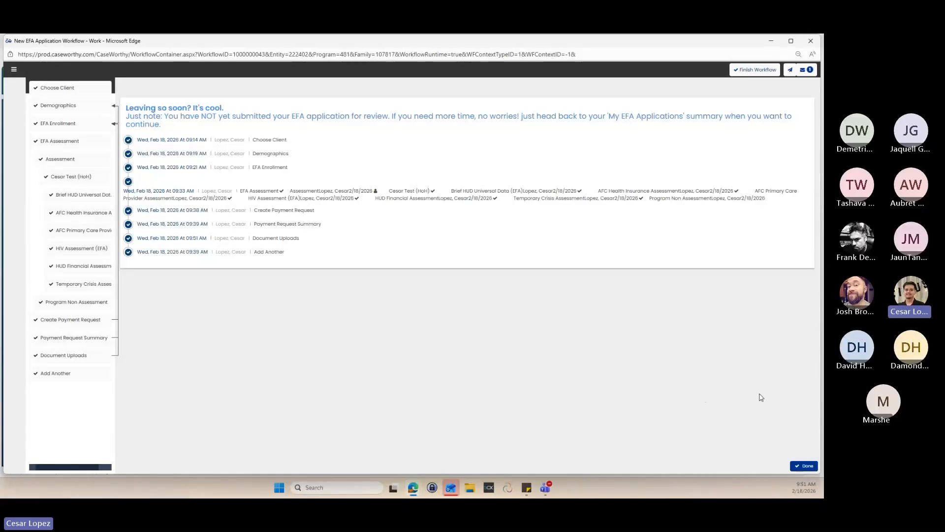
click(798, 466)
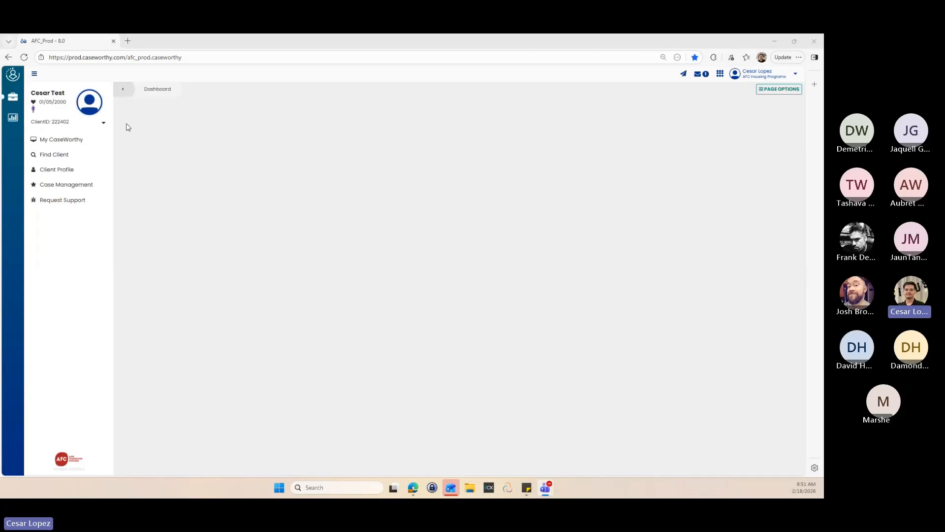
- Open the EFA Dashboard from My CaseWorthy and check the submitted application's status and payment requests under EFA Applications In Process
click(69, 141)
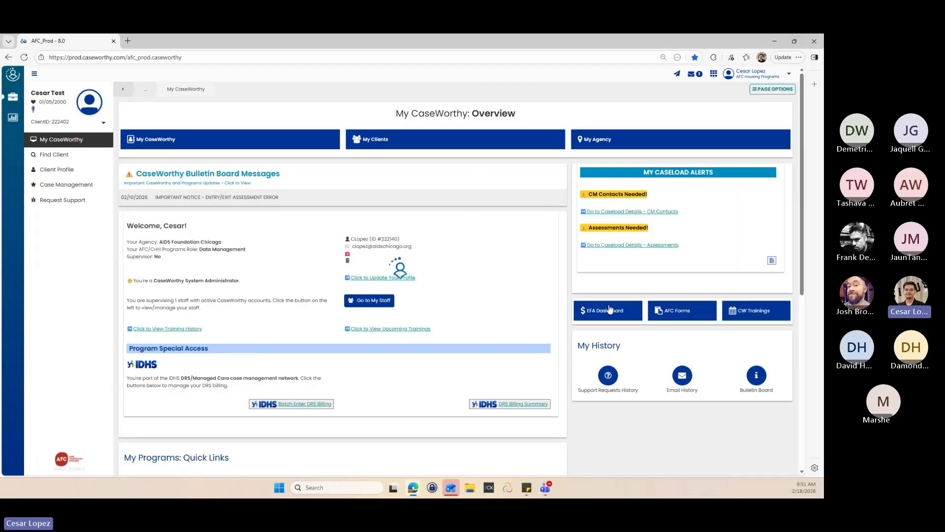
scroll(605, 374, down, 1)
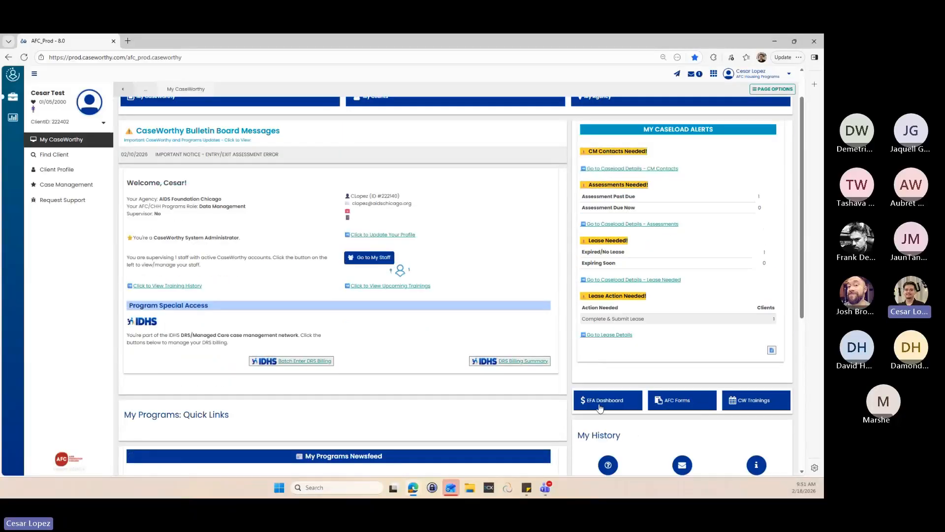
click(599, 404)
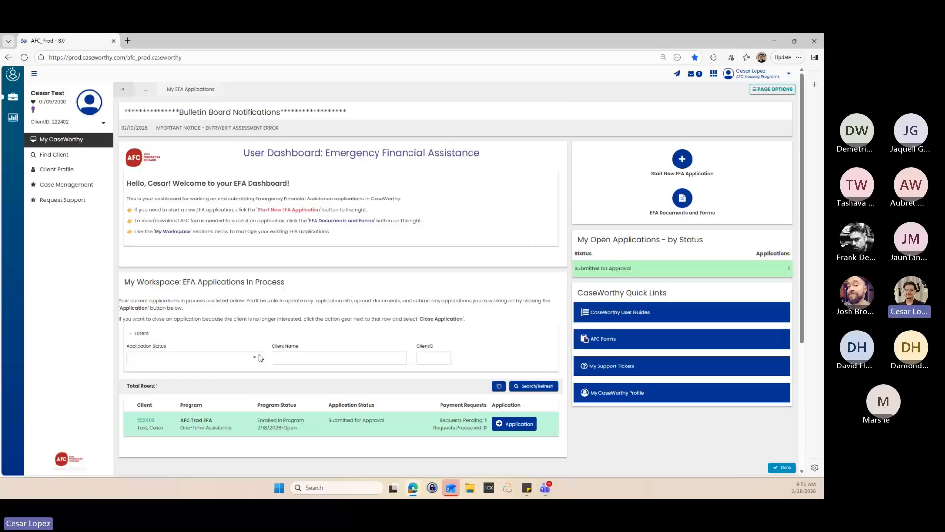
scroll(156, 363, down, 2)
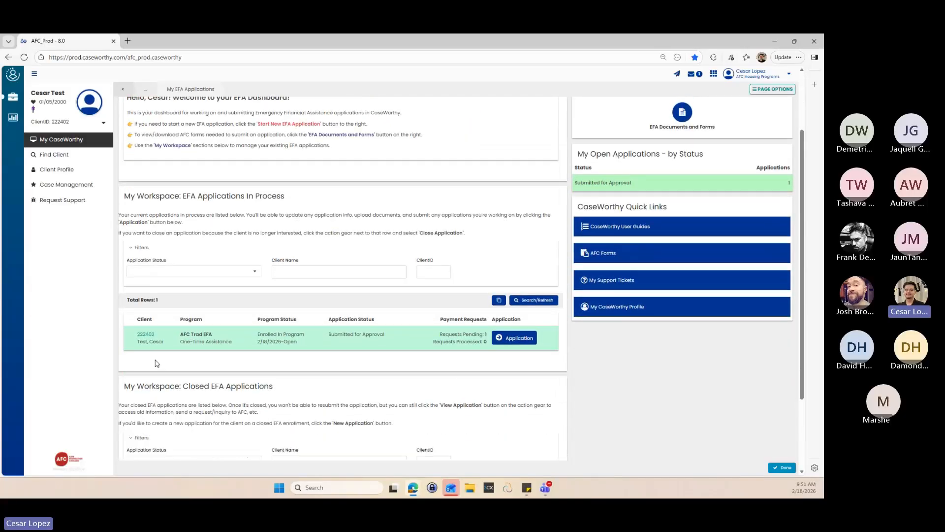
scroll(155, 344, down, 1)
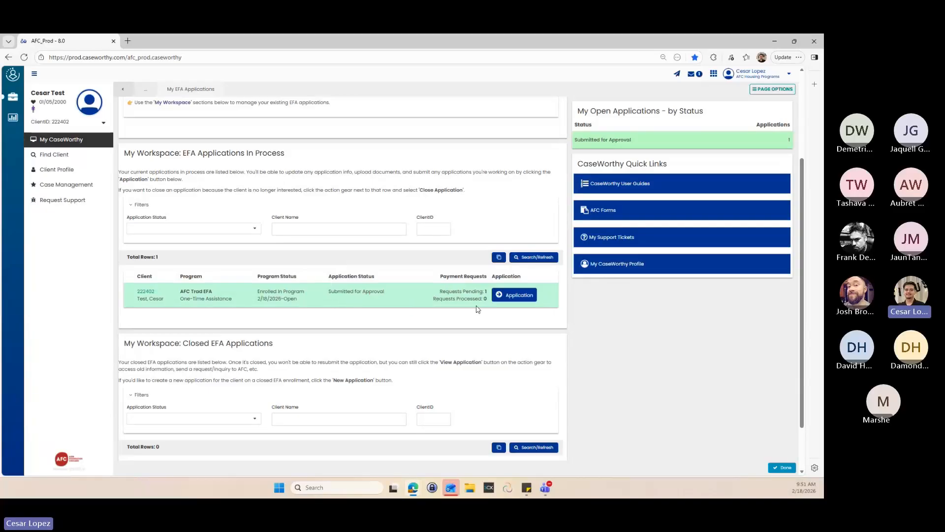
scroll(477, 309, up, 1)
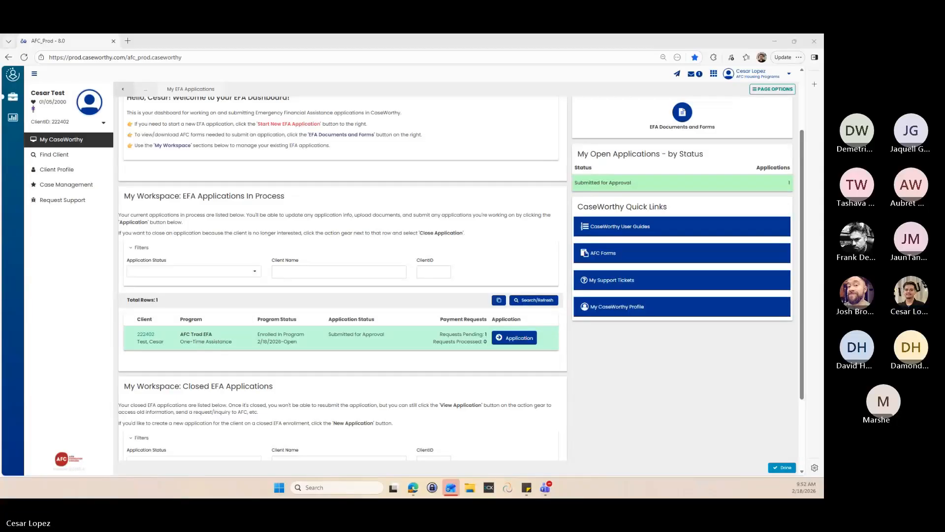
- Switch to Snipping Tool, enlarge the screenshot of in-process EFA applications to examine their statuses, and put the window away
drag(0, 99, 428, 122)
click(570, 123)
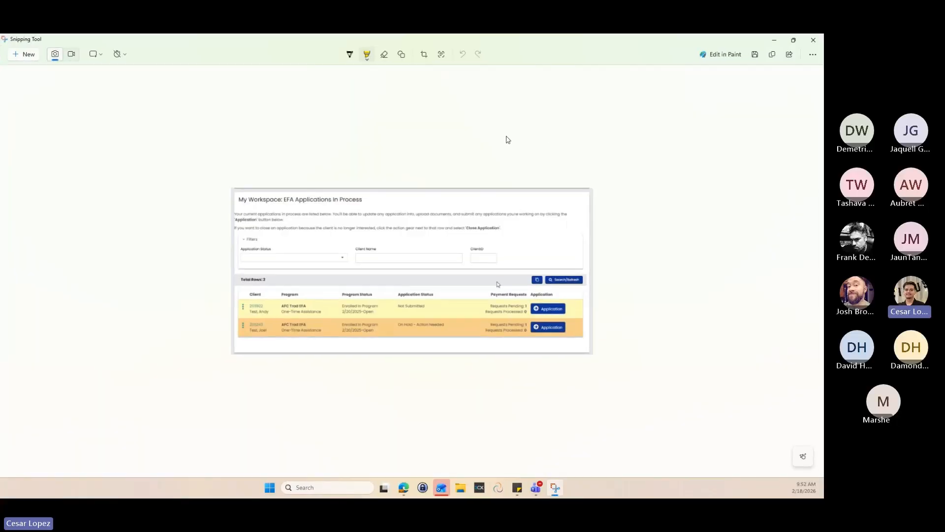
scroll(383, 283, up, 5)
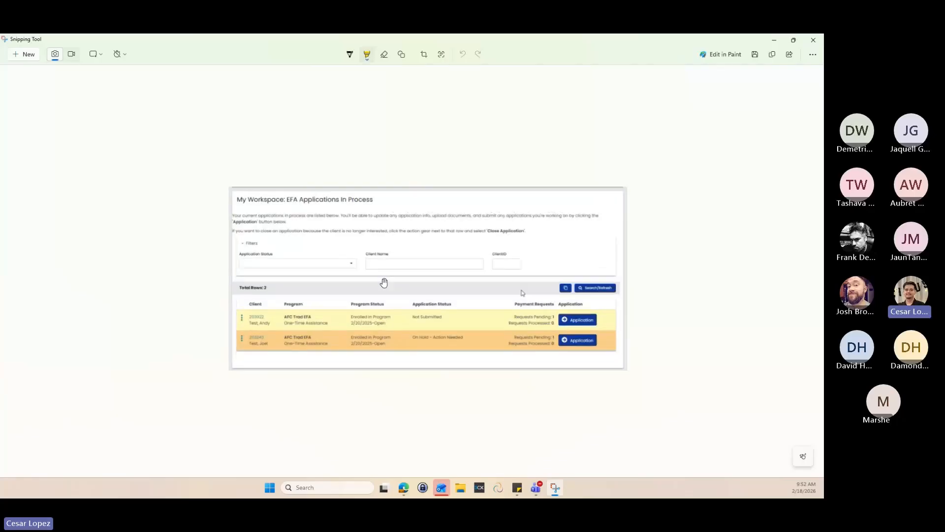
drag(332, 475, 413, 484)
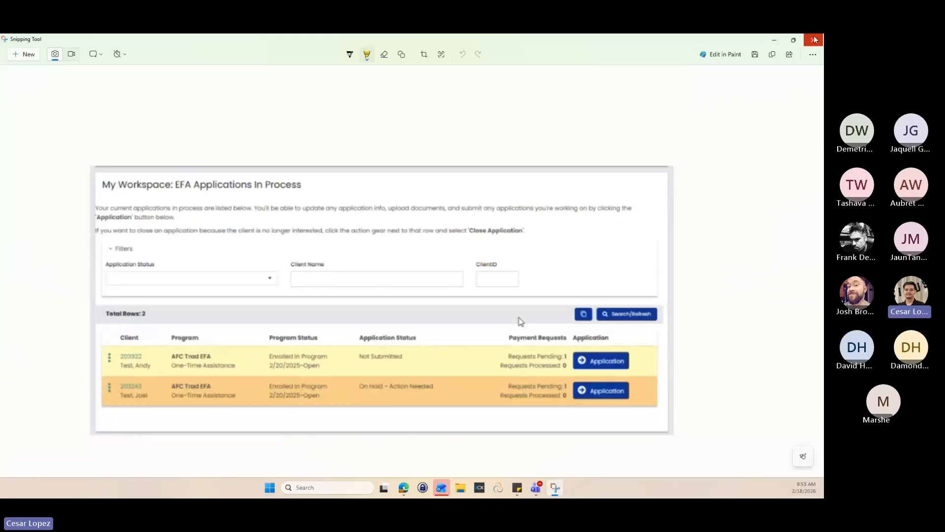
click(772, 42)
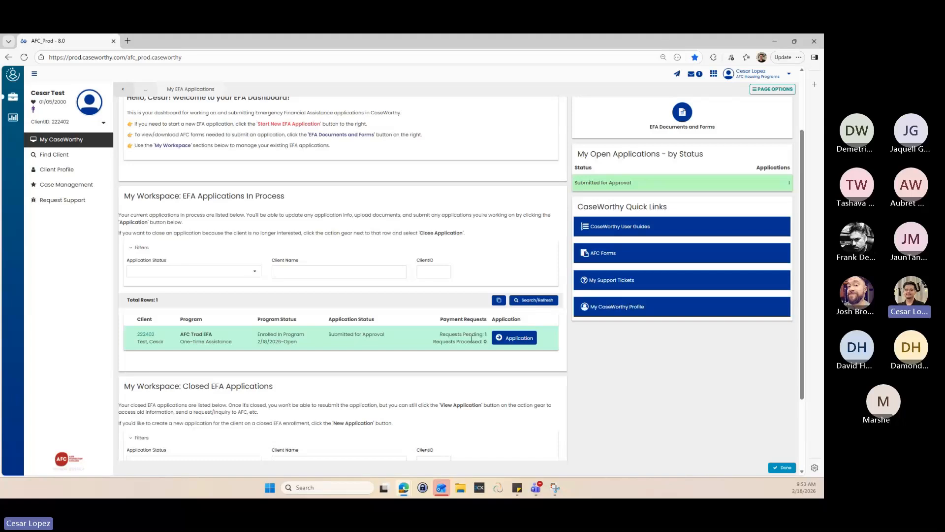
- Open the submitted application from the EFA dashboard and check the program documents step in its progress overview
click(522, 345)
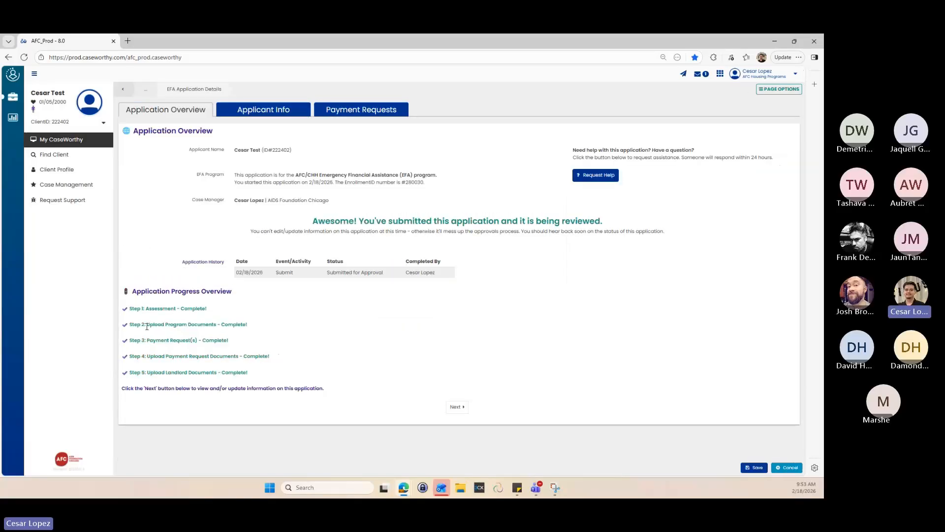
drag(147, 325, 209, 325)
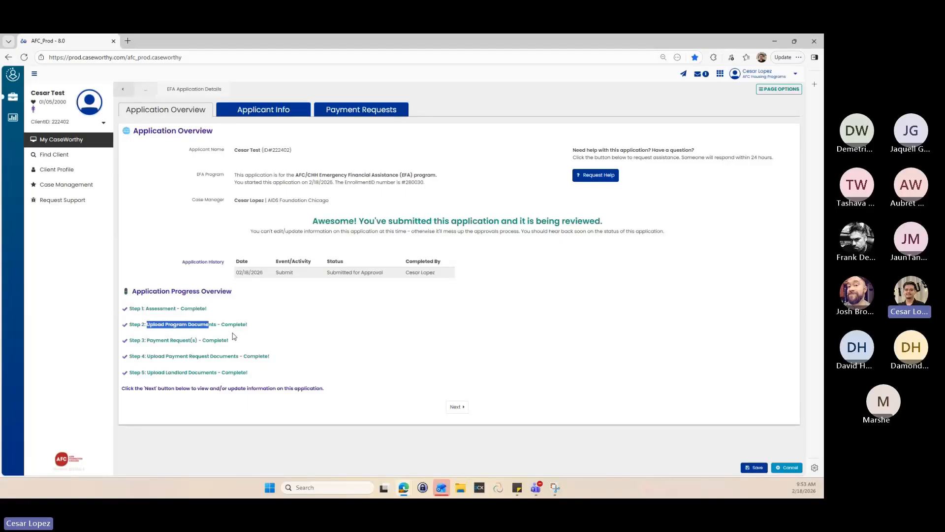
- Review the submitted application's applicant information and payment request steps, and save the application to return to the EFA dashboard
click(463, 412)
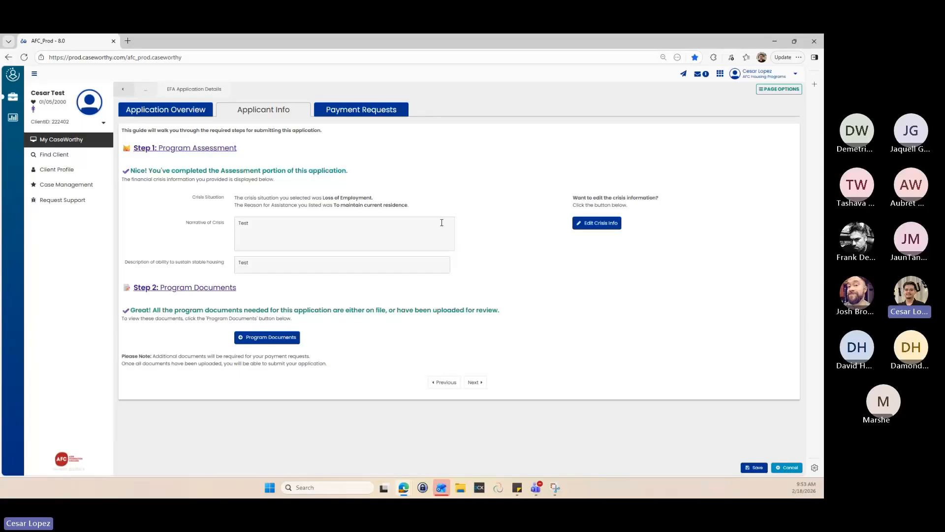
click(474, 382)
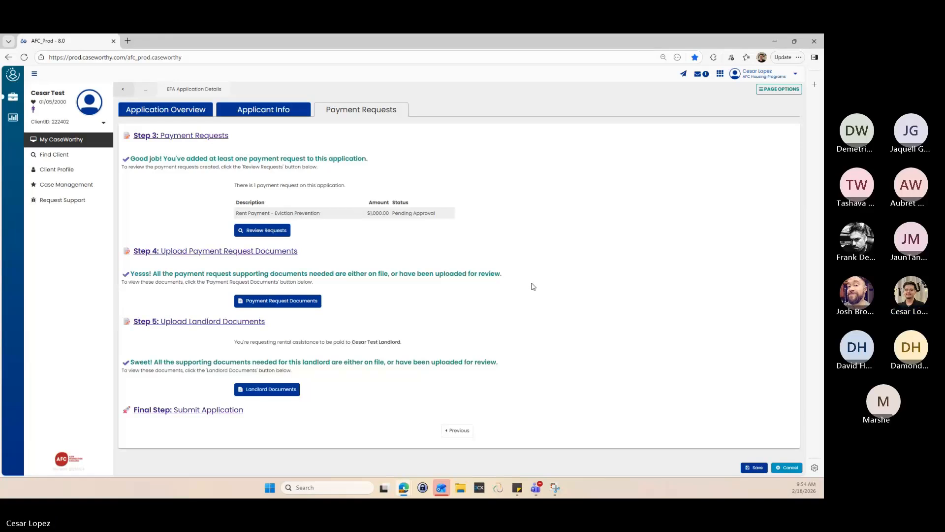
click(755, 468)
- Switch to Snipping Tool to view the in-process EFA applications screenshot again, and put the window away
click(554, 487)
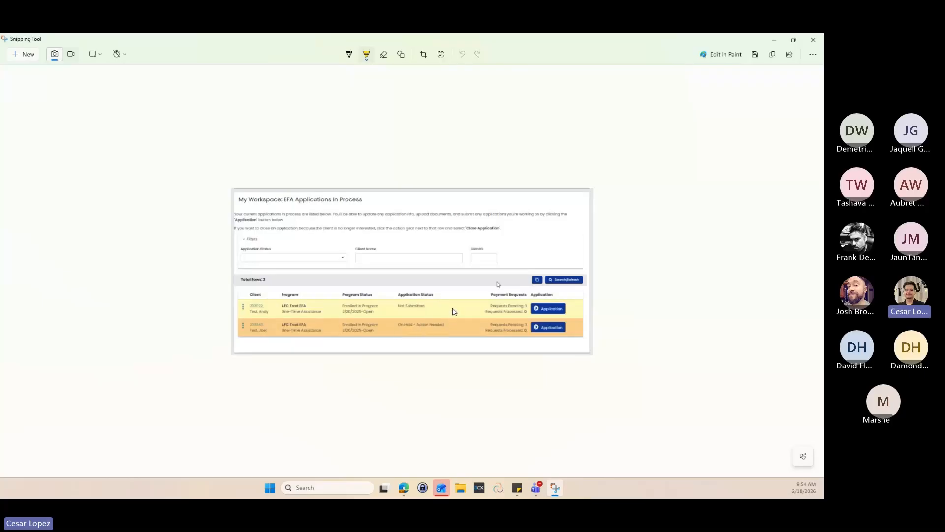
click(777, 50)
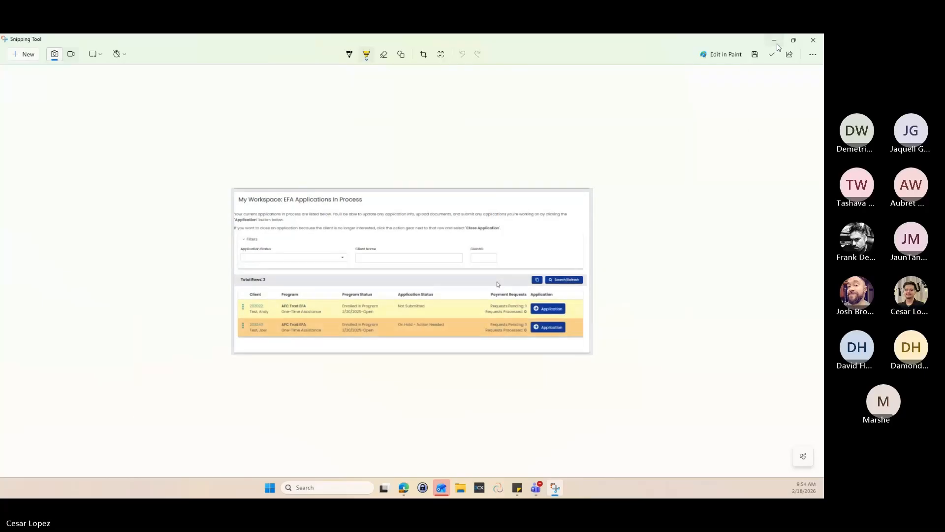
click(775, 41)
- Review the in-process and closed EFA applications sections on the dashboard, and open My Support Tickets
scroll(460, 345, down, 2)
scroll(468, 349, down, 3)
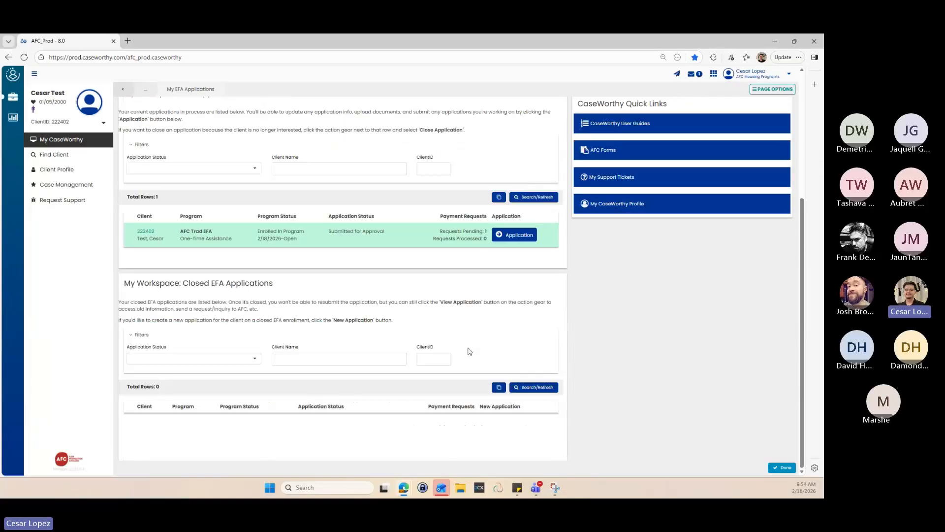
scroll(335, 305, up, 3)
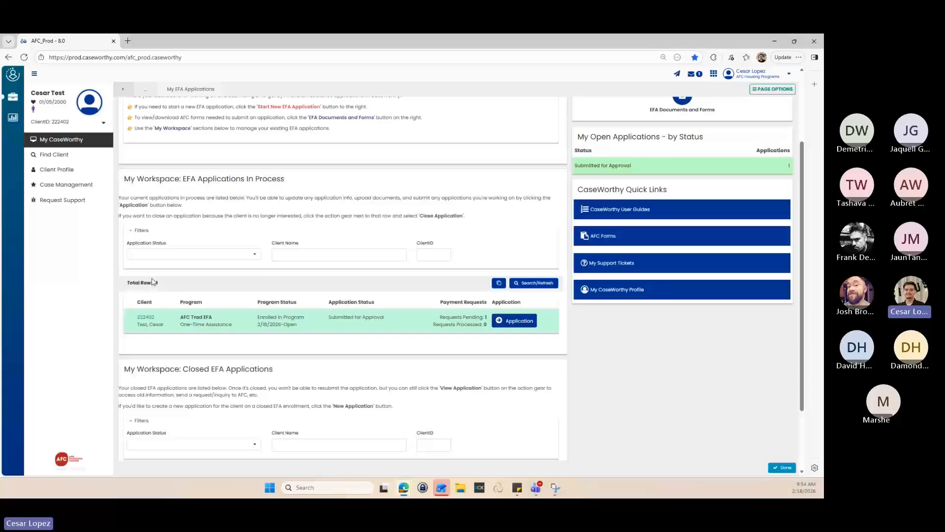
scroll(590, 376, up, 3)
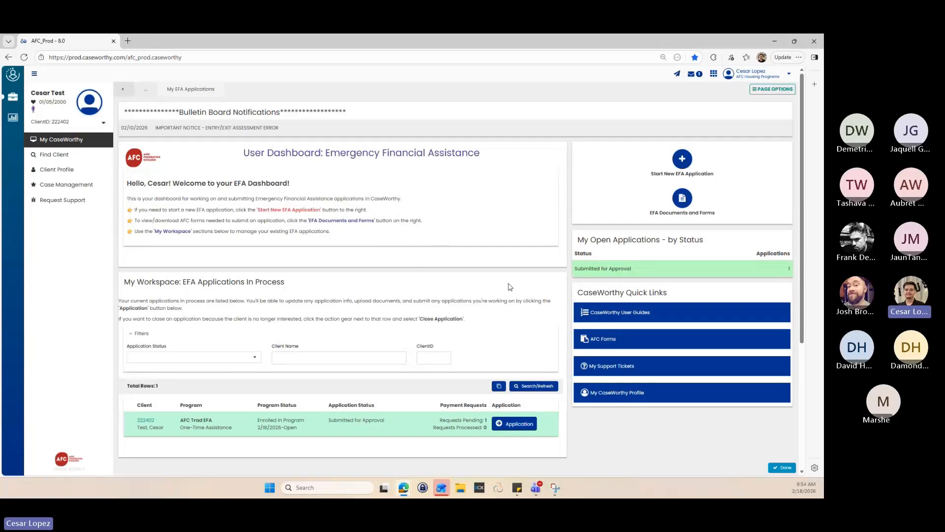
click(600, 372)
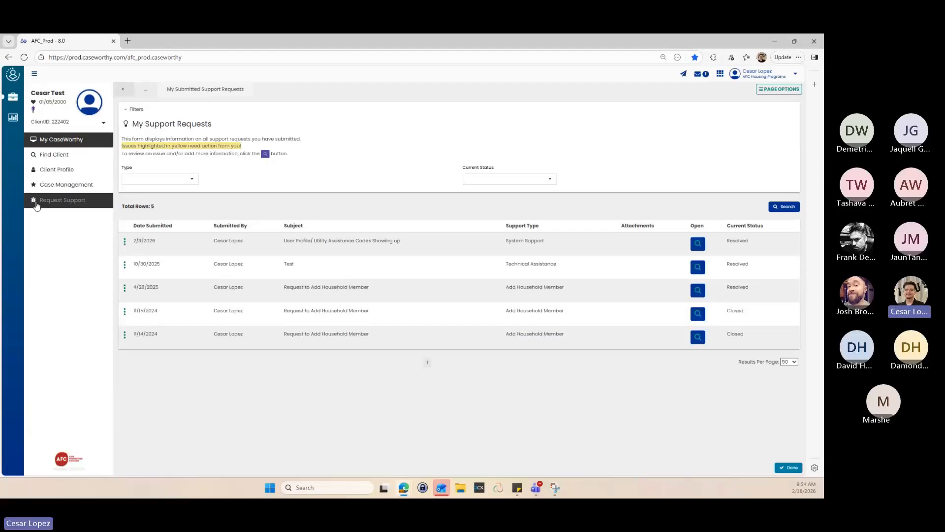
- Start a support request with program AFC/CHH Emergency Financial Assistance (EFA) and support type Request Technical Assistance
click(55, 211)
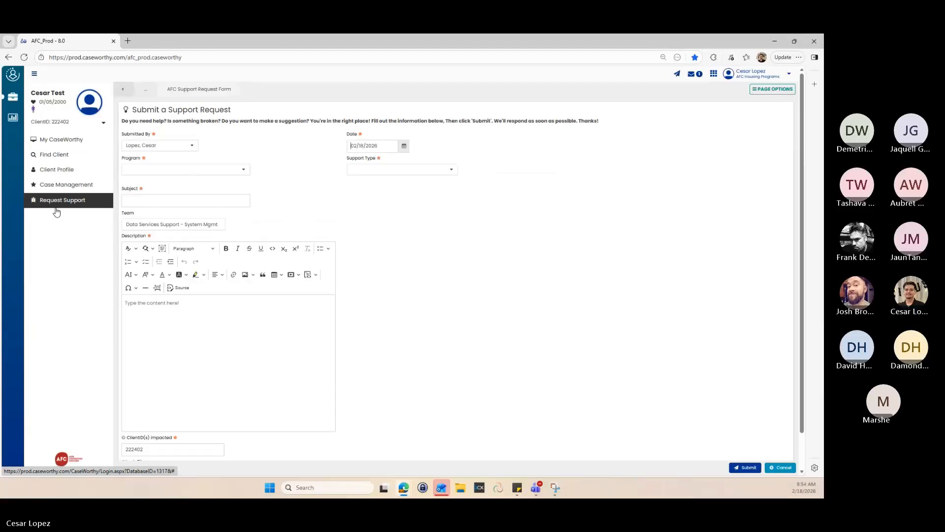
click(150, 170)
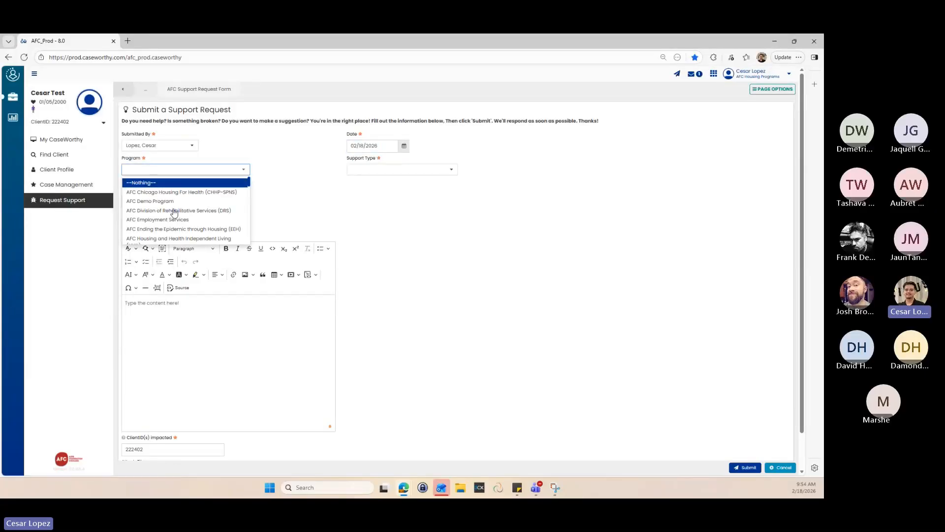
scroll(174, 212, down, 5)
click(225, 183)
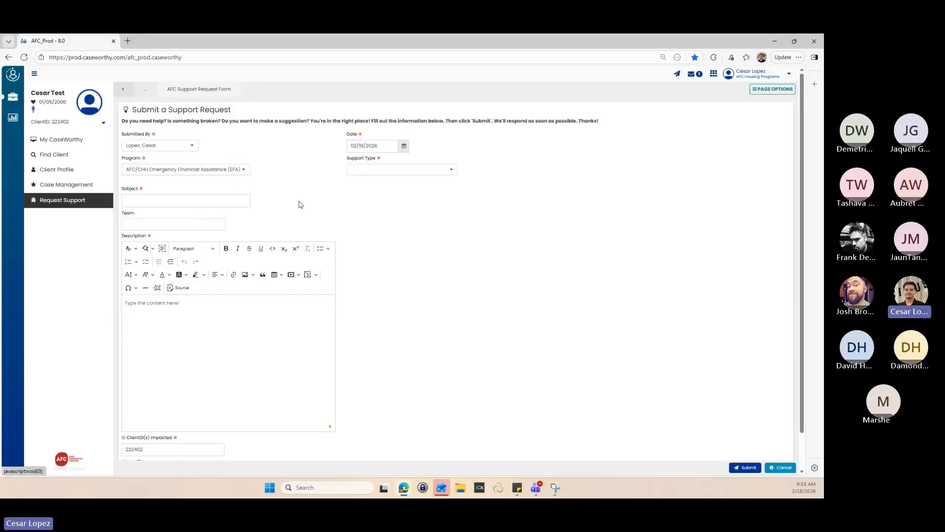
click(379, 172)
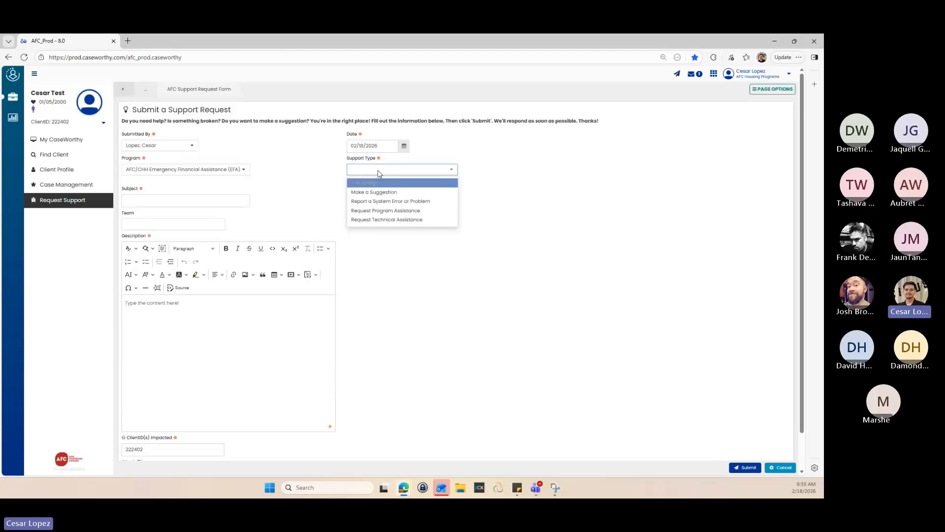
click(378, 219)
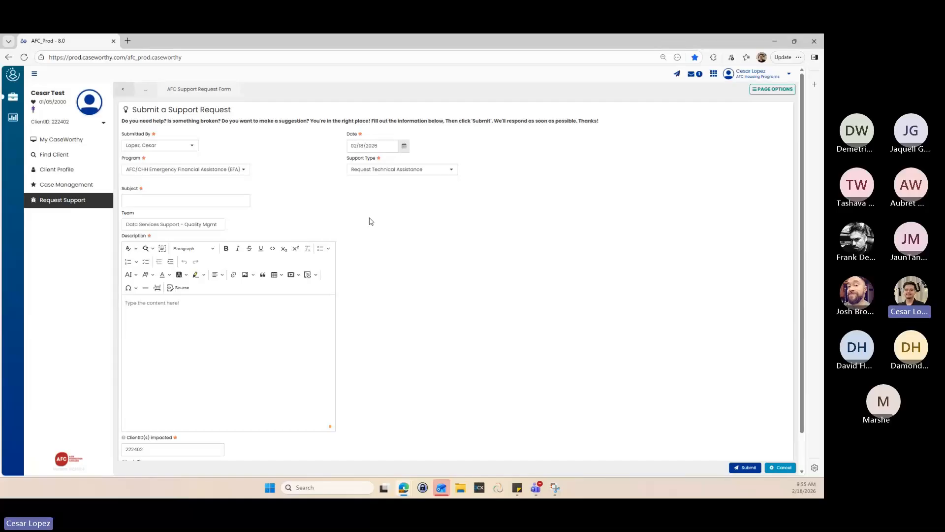
- Change the support type to Request Program Assistance and check which team the request is routed to
click(399, 171)
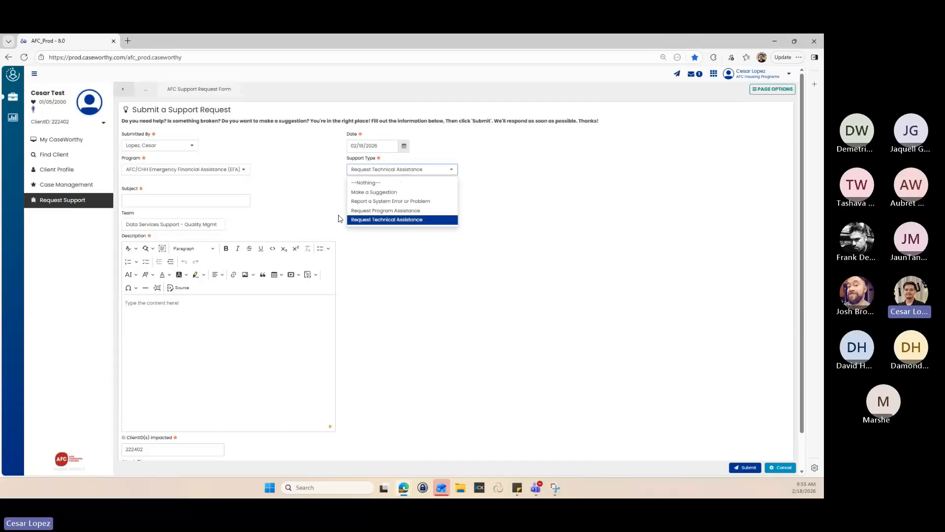
click(373, 211)
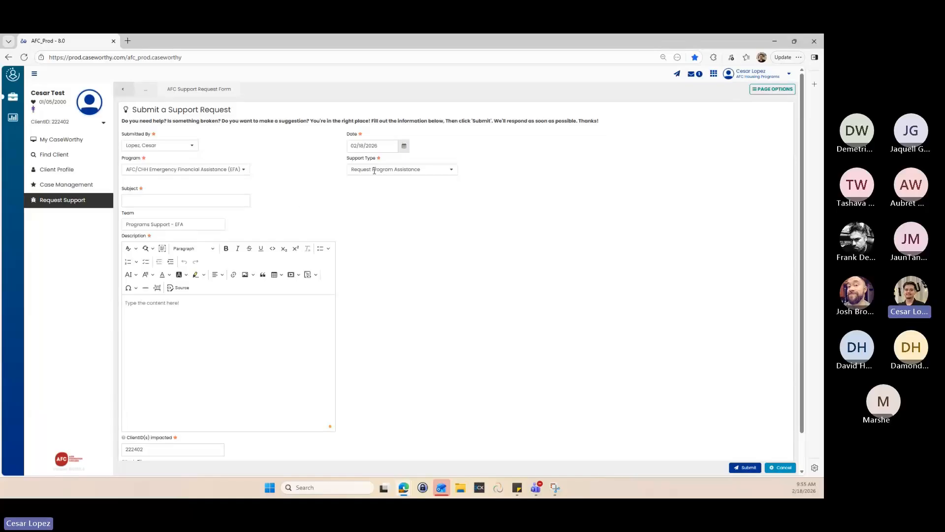
drag(127, 224, 260, 226)
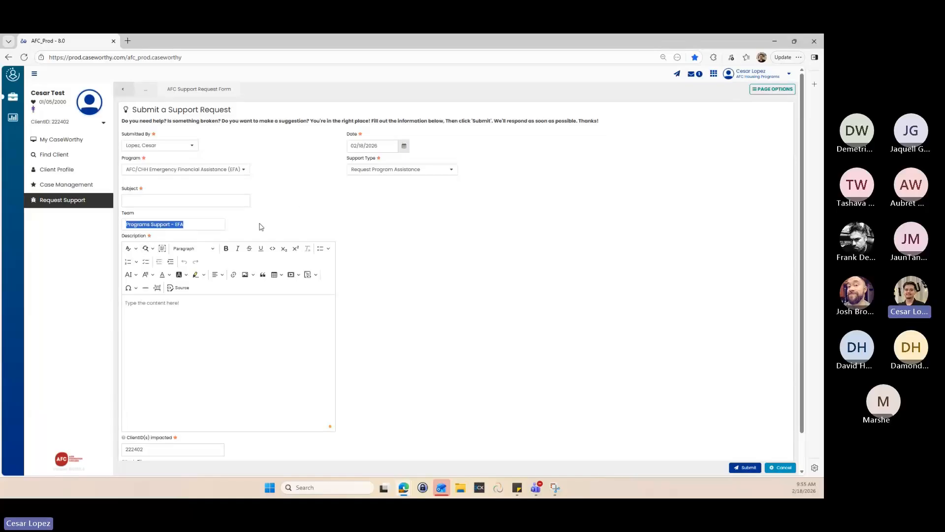
click(290, 204)
- Examine the support request form's subject, description and file attachment fields, and reload the form without submitting
click(186, 320)
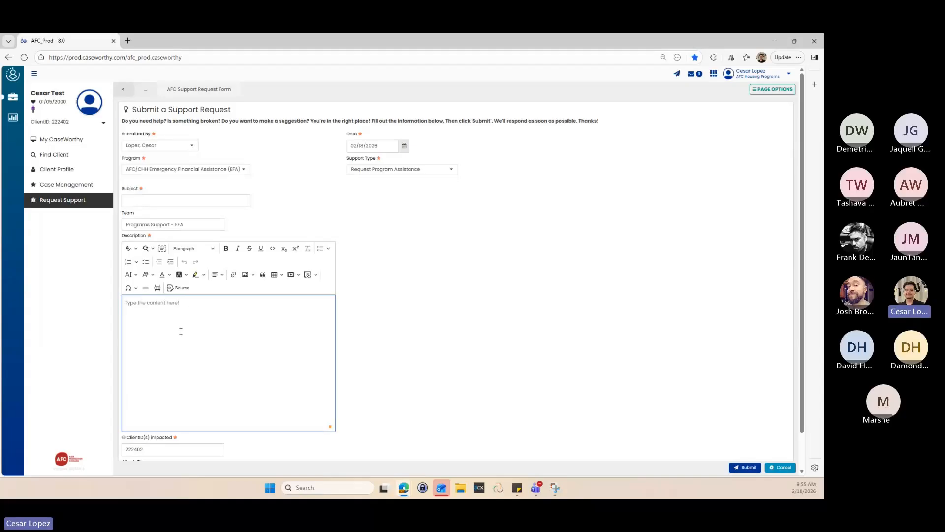
scroll(180, 332, down, 2)
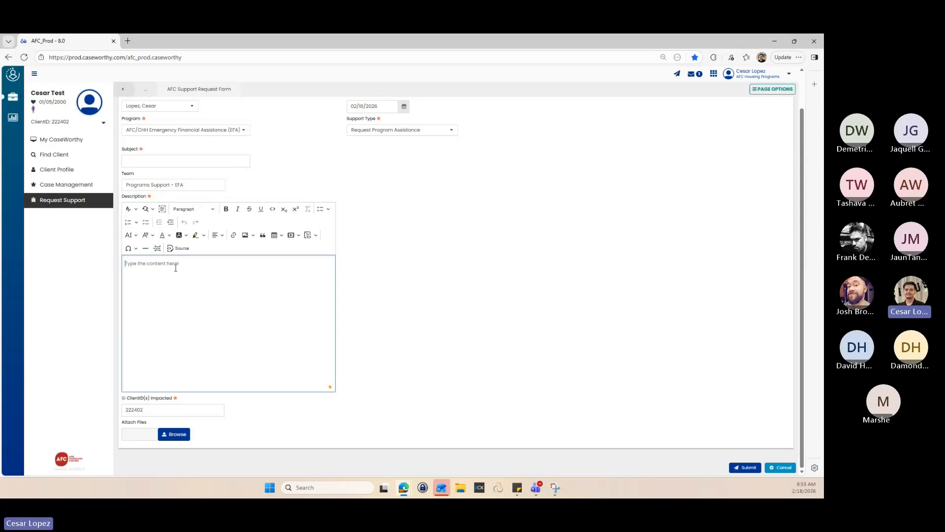
click(281, 149)
scroll(287, 183, up, 1)
click(211, 348)
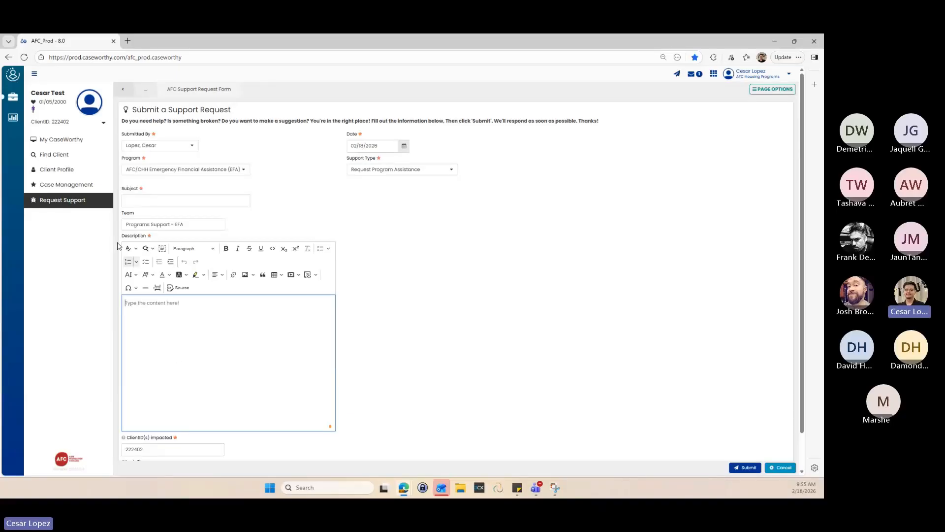
click(91, 203)
click(392, 263)
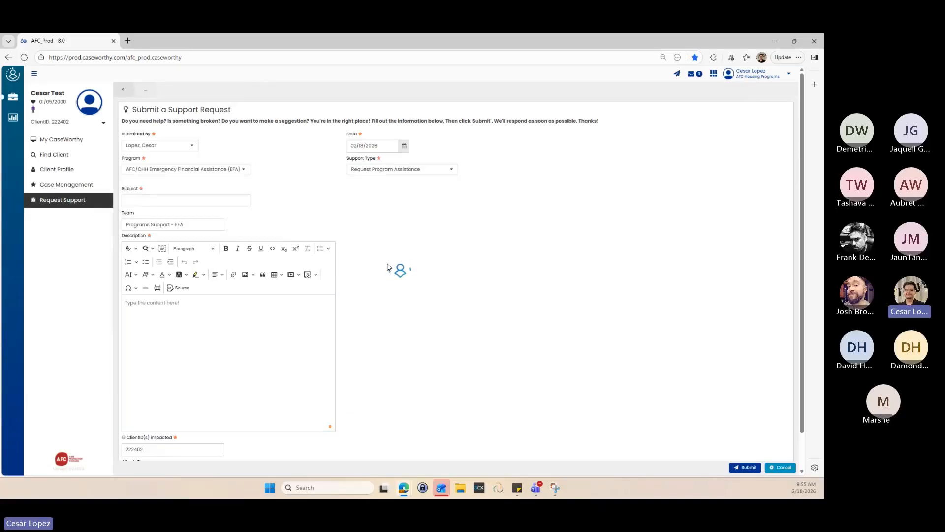
- Return to the EFA Dashboard from My CaseWorthy, list the submitted support tickets and open the most recent one
click(61, 140)
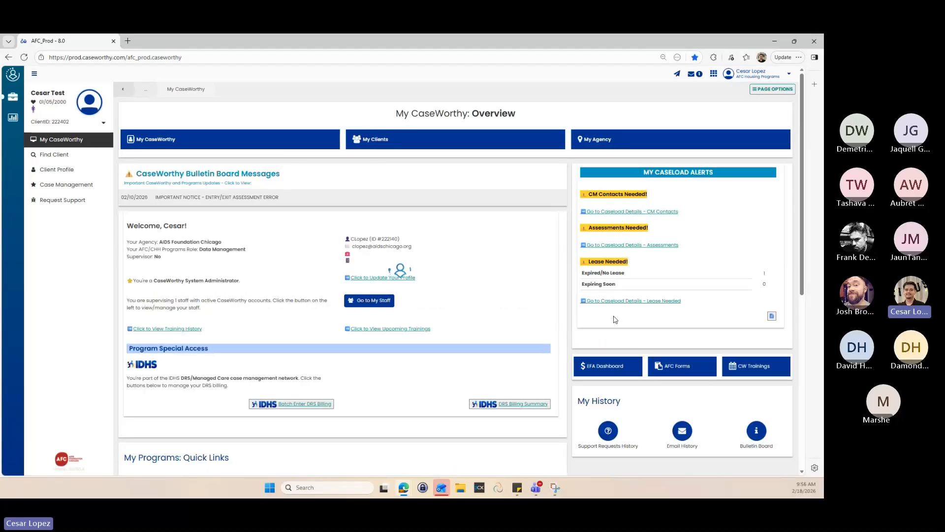
click(604, 400)
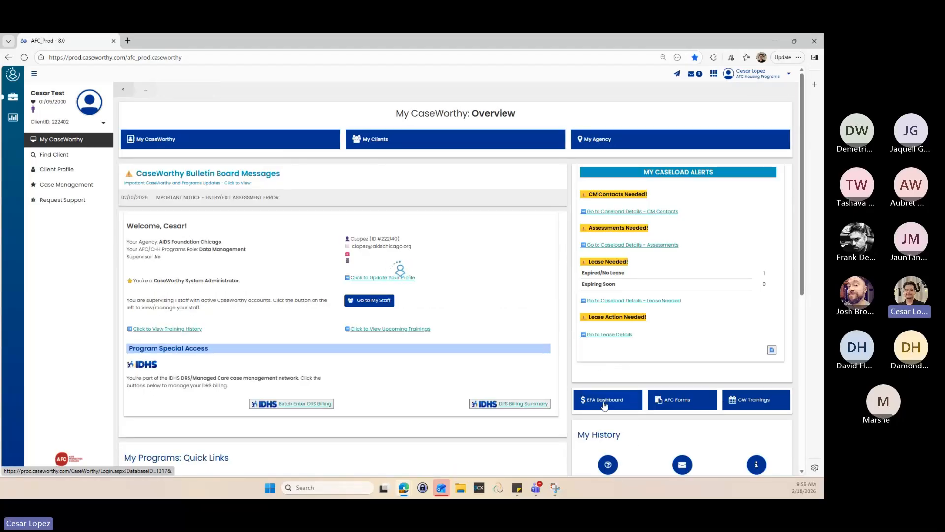
scroll(460, 251, down, 1)
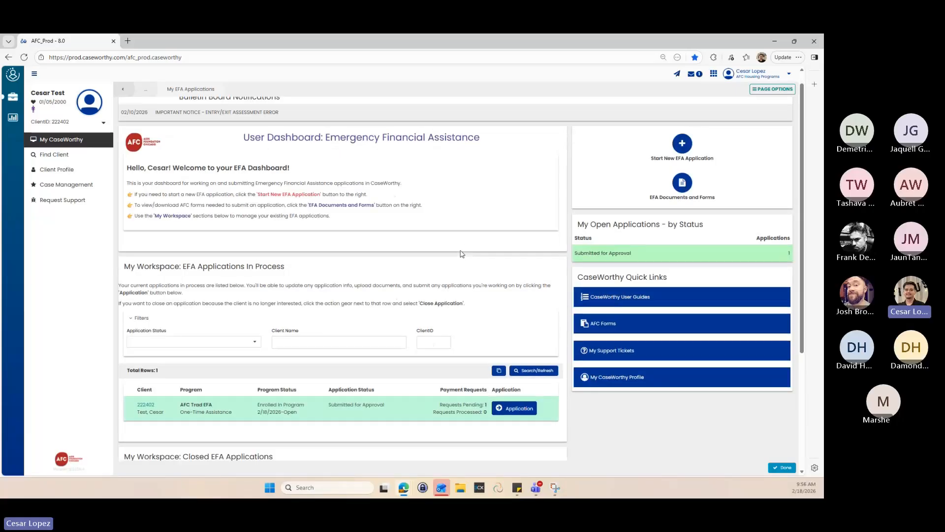
click(614, 329)
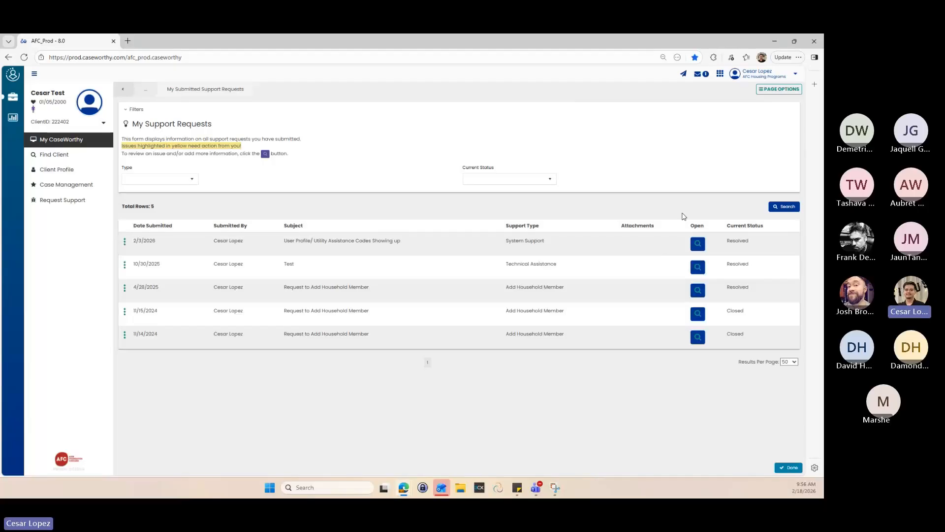
click(697, 246)
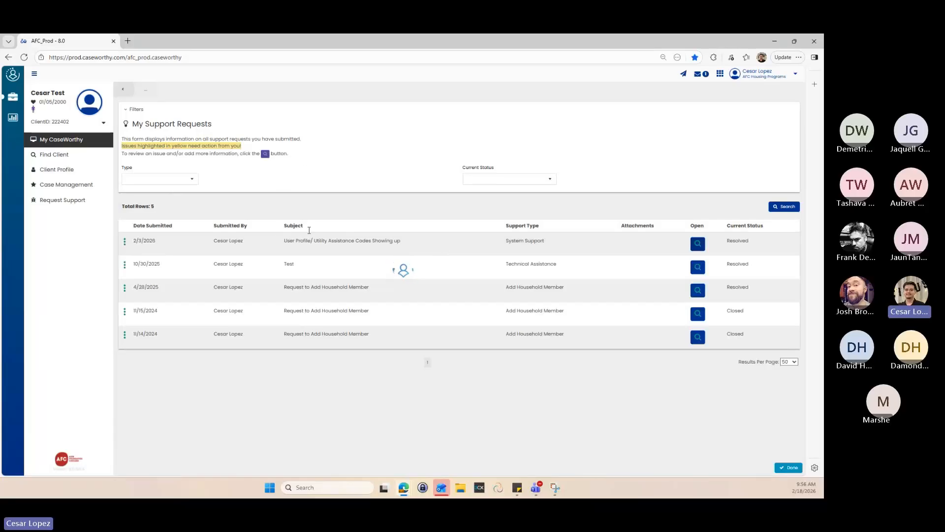
- Go back to the EFA Dashboard through My CaseWorthy and look over its workspace sections and quick links
click(78, 140)
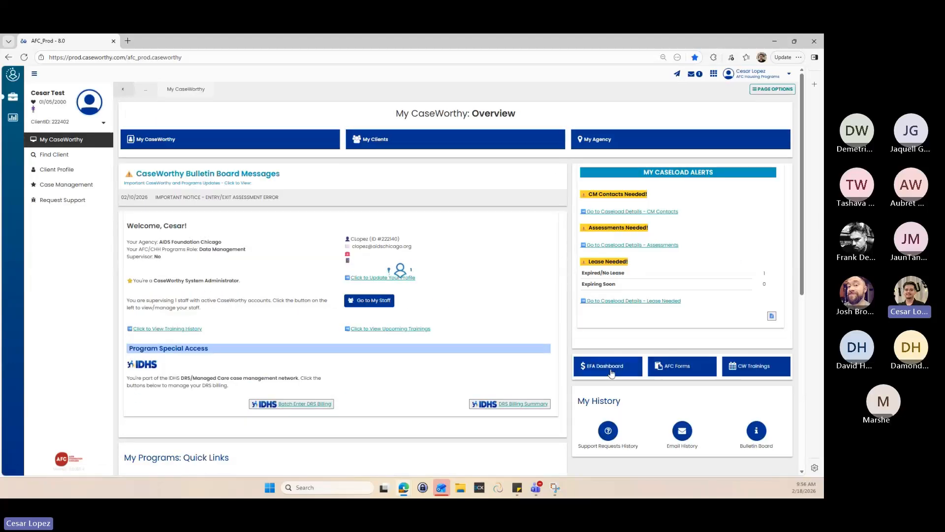
click(611, 368)
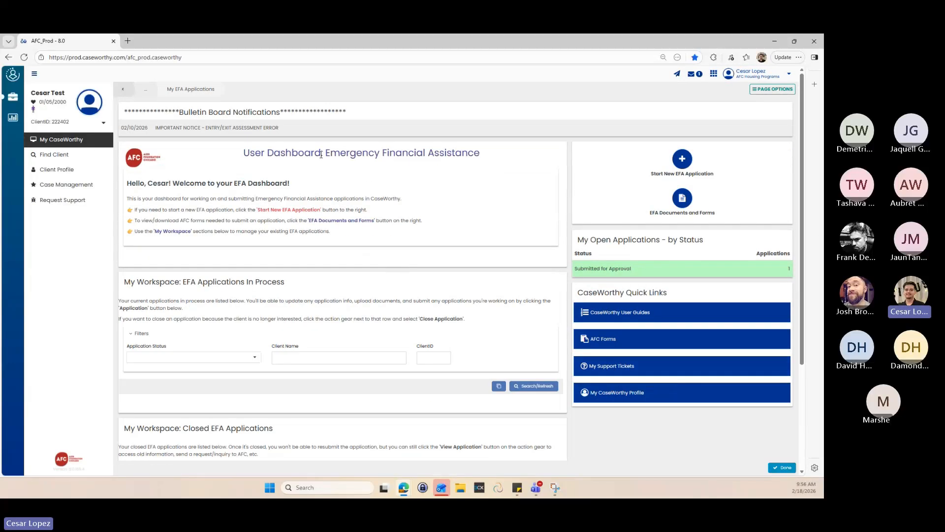
scroll(298, 281, down, 4)
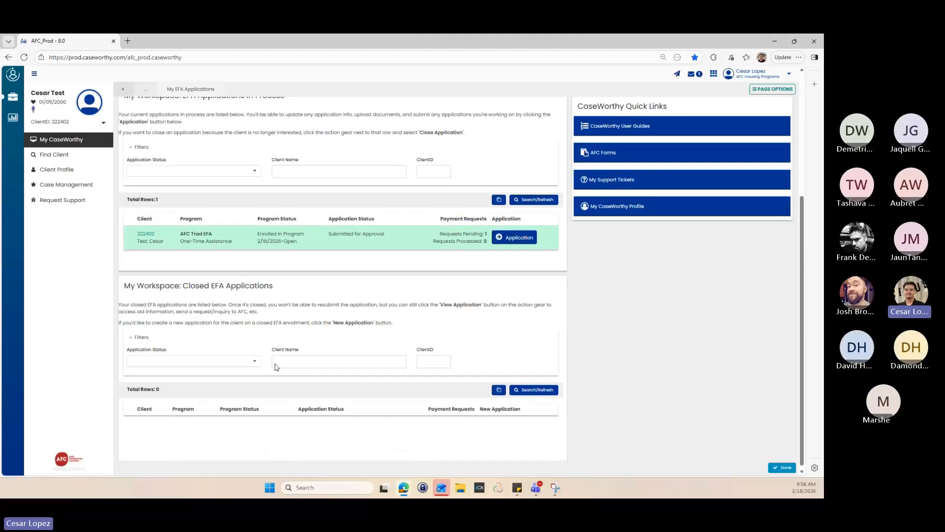
scroll(276, 367, up, 4)
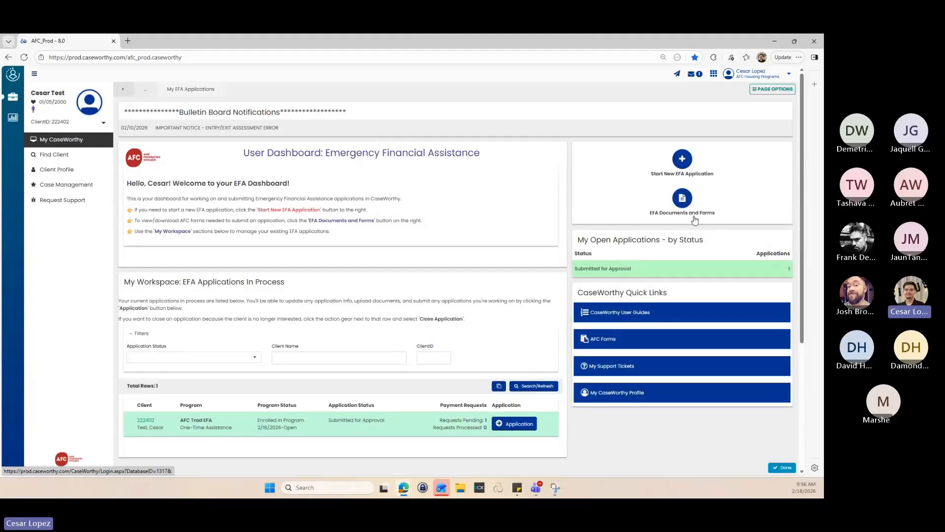
scroll(644, 369, down, 3)
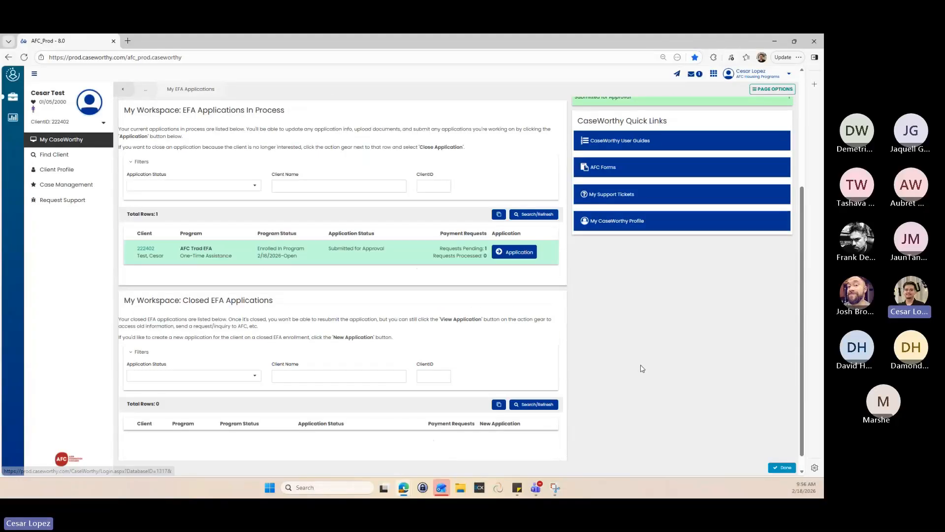
scroll(642, 368, up, 3)
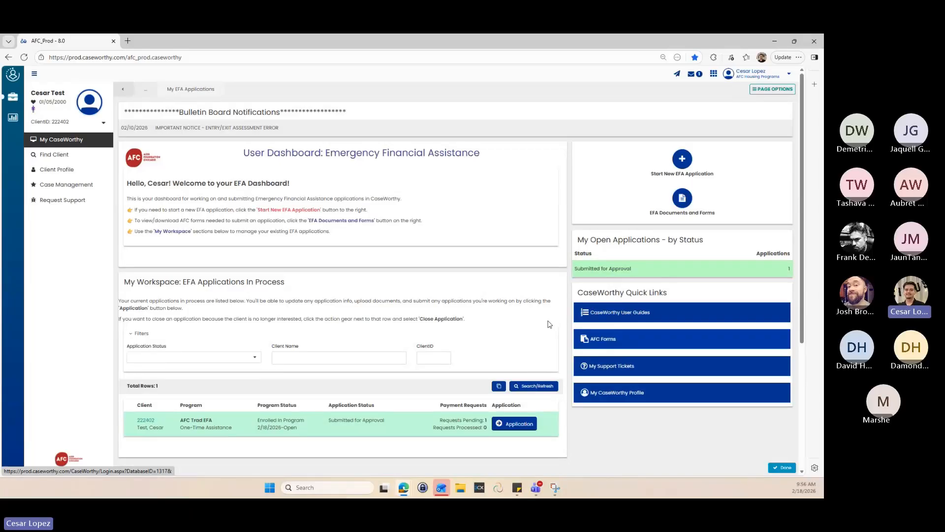
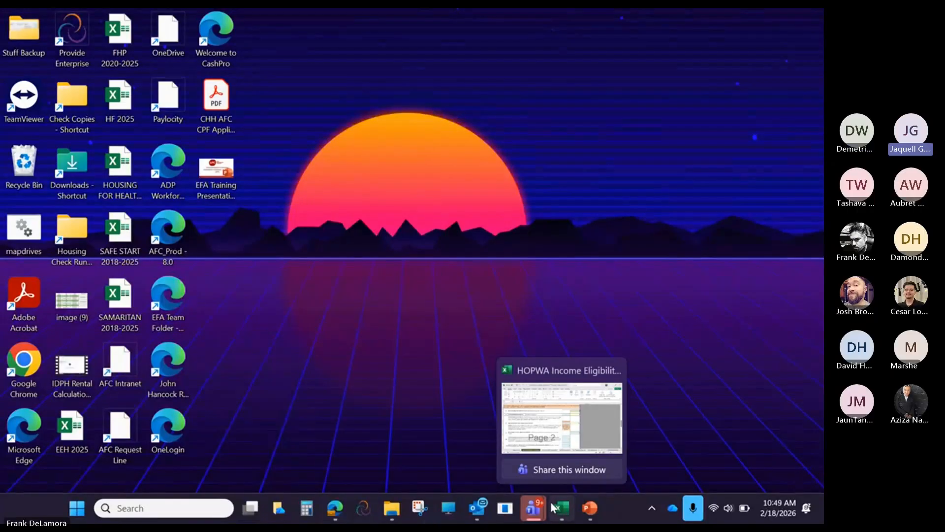
- Switch to the AFC_Prod browser window and log in to CaseWorthy with the saved credentials
mouse_move(335, 515)
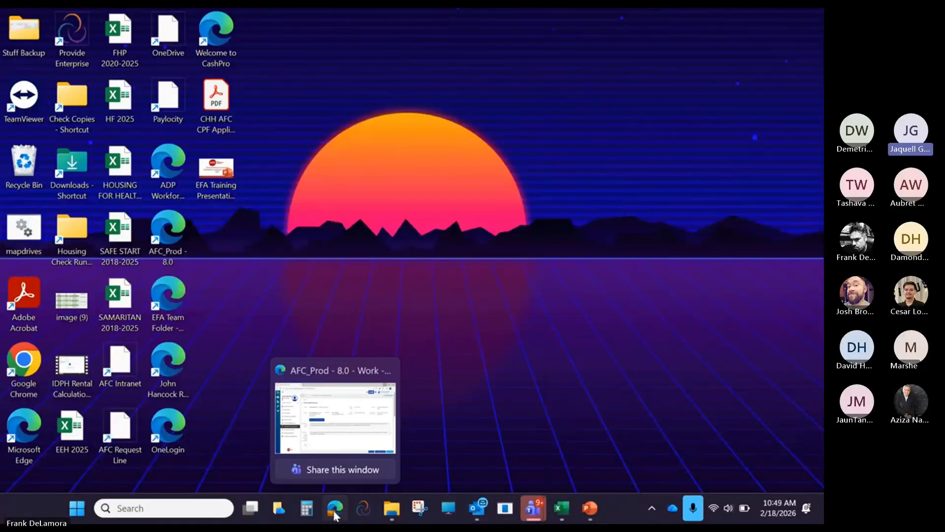
click(335, 442)
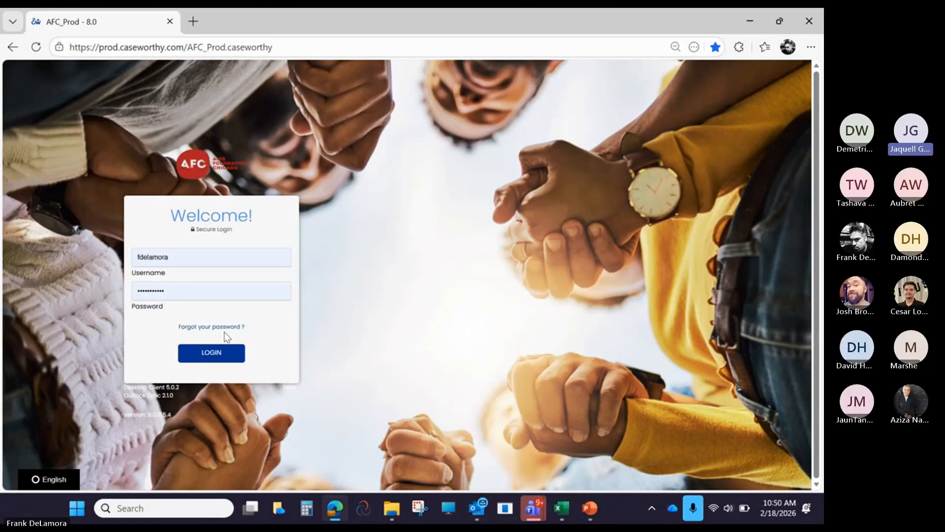
click(218, 353)
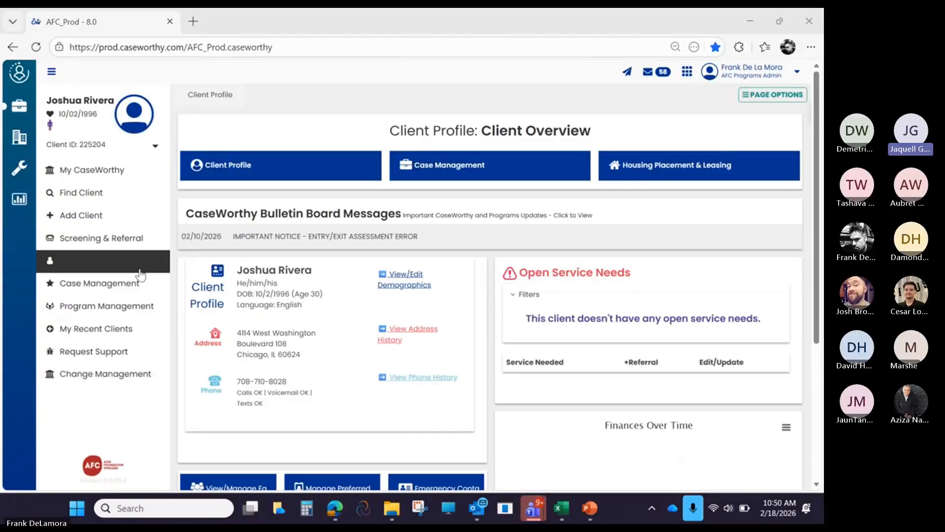
- View the list of recently accessed clients and open a new support request form
mouse_move(148, 306)
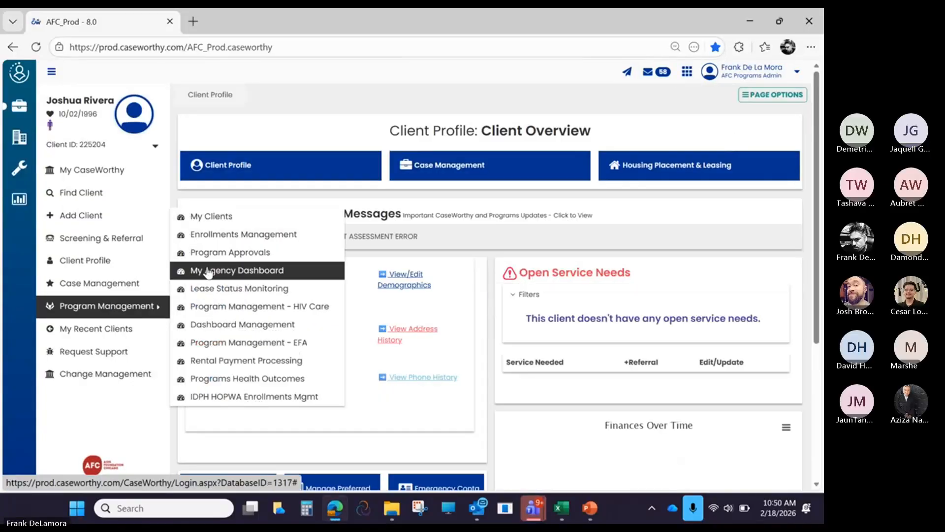
click(86, 329)
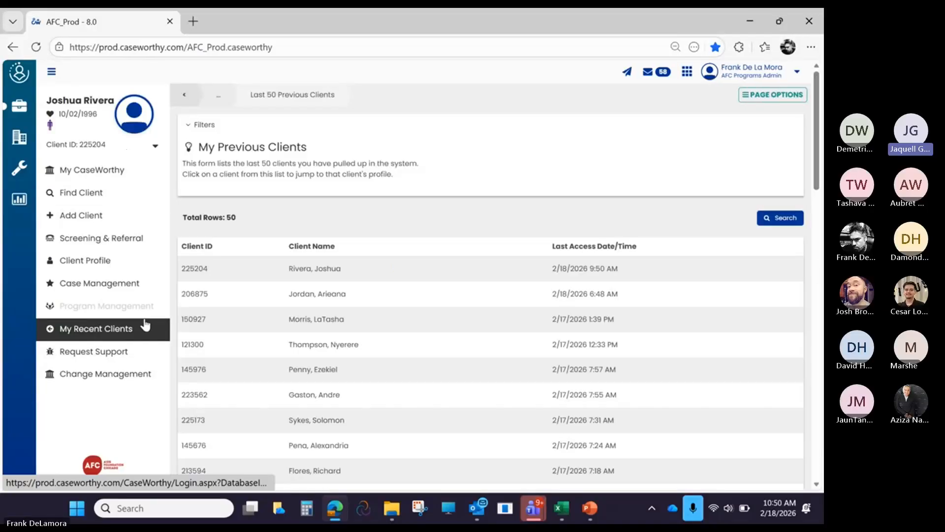
click(109, 353)
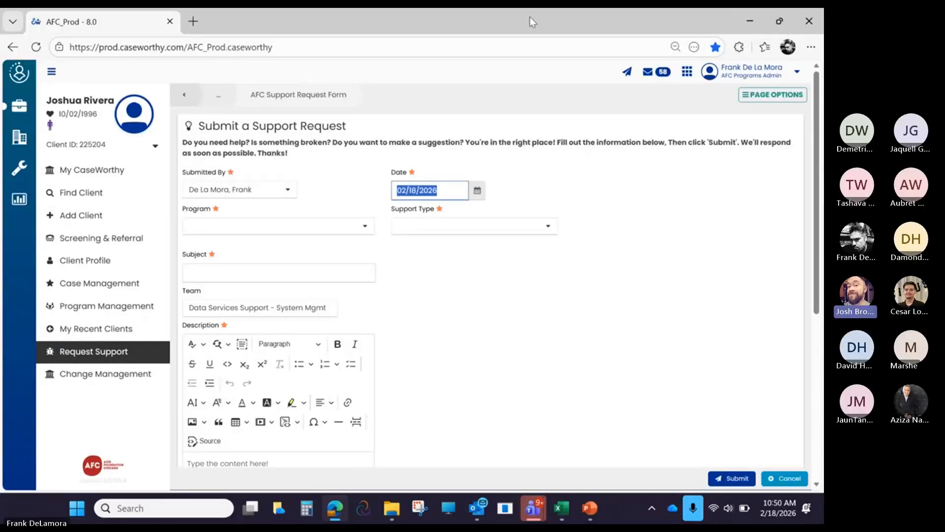
click(480, 20)
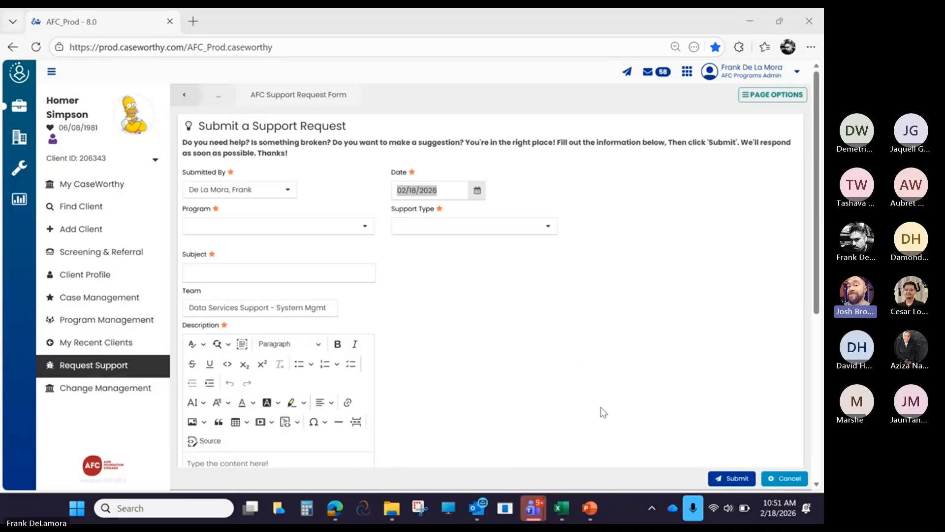
- Set the support request's program to AFC/CHH Emergency Financial Assistance (EFA)
click(367, 229)
scroll(310, 268, down, 2)
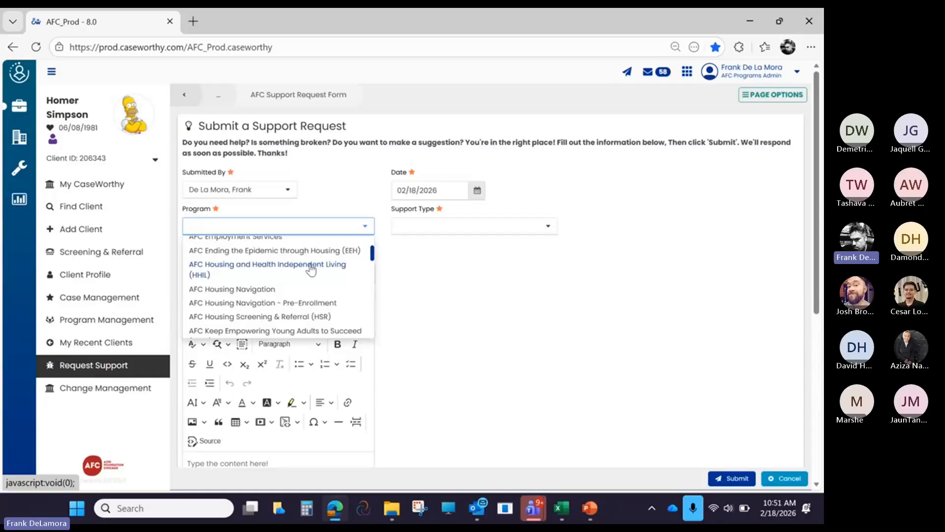
scroll(310, 268, down, 3)
scroll(308, 269, down, 2)
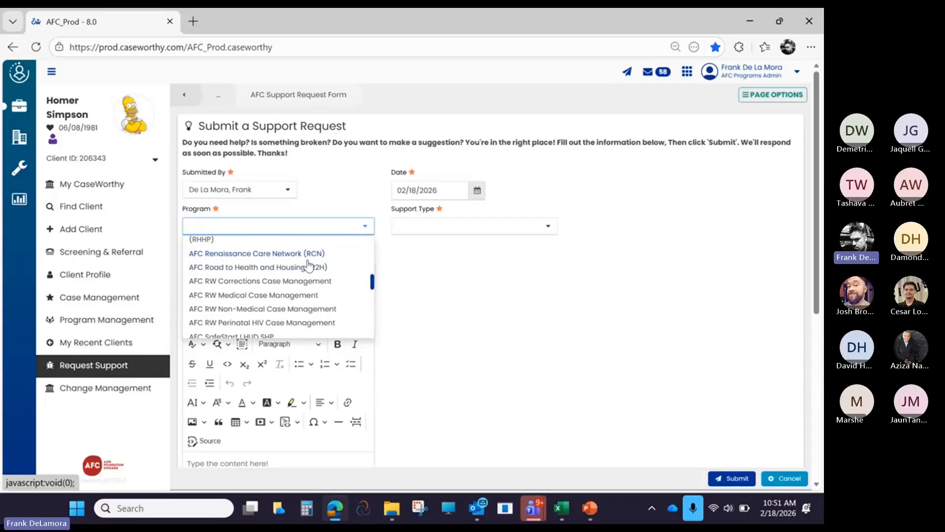
scroll(308, 267, down, 2)
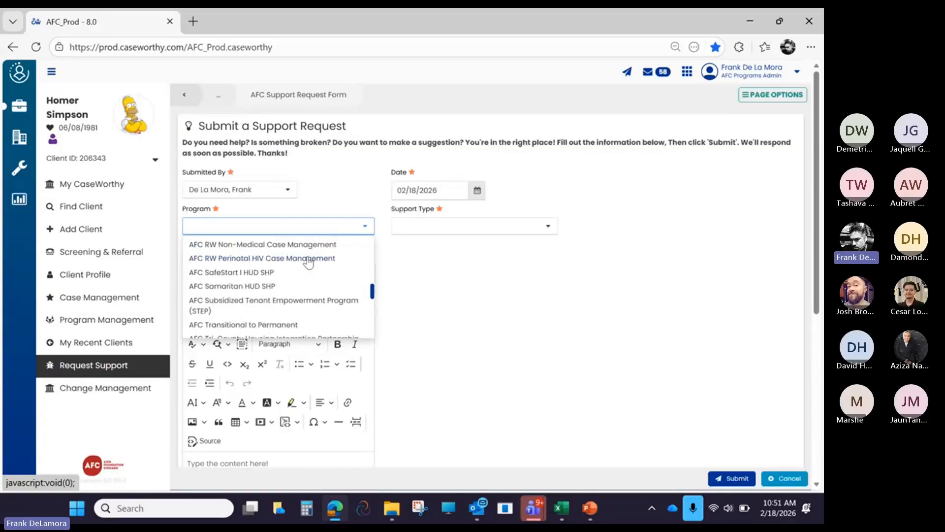
scroll(308, 261, down, 2)
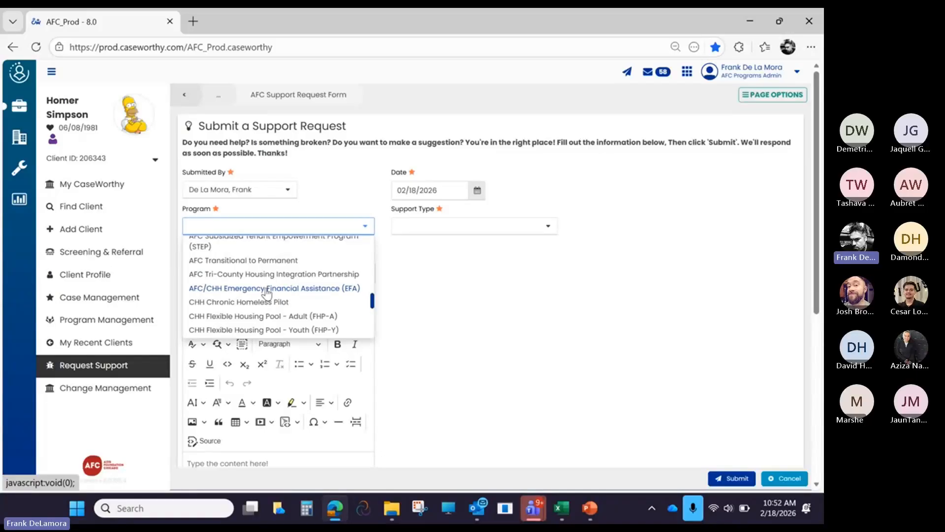
click(266, 291)
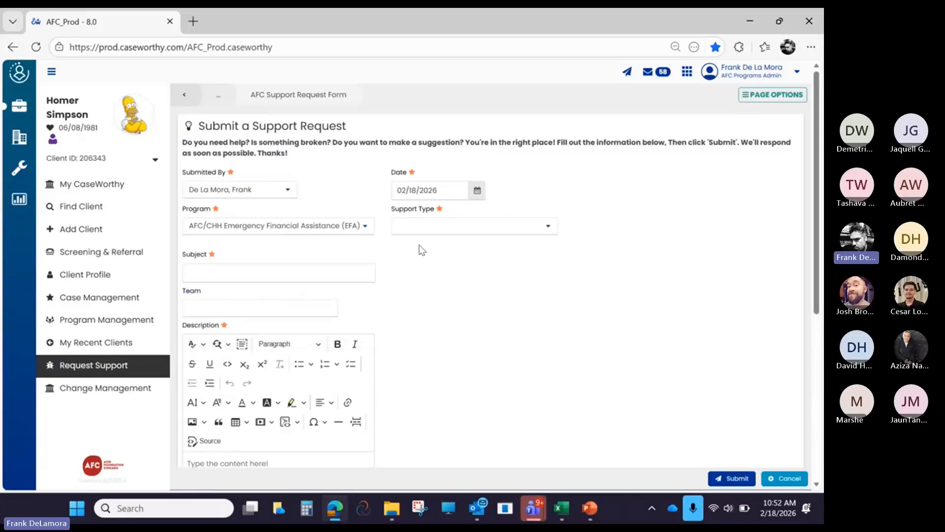
- Set the support type to Request Program Assistance and review the form's subject, team and description fields
click(411, 229)
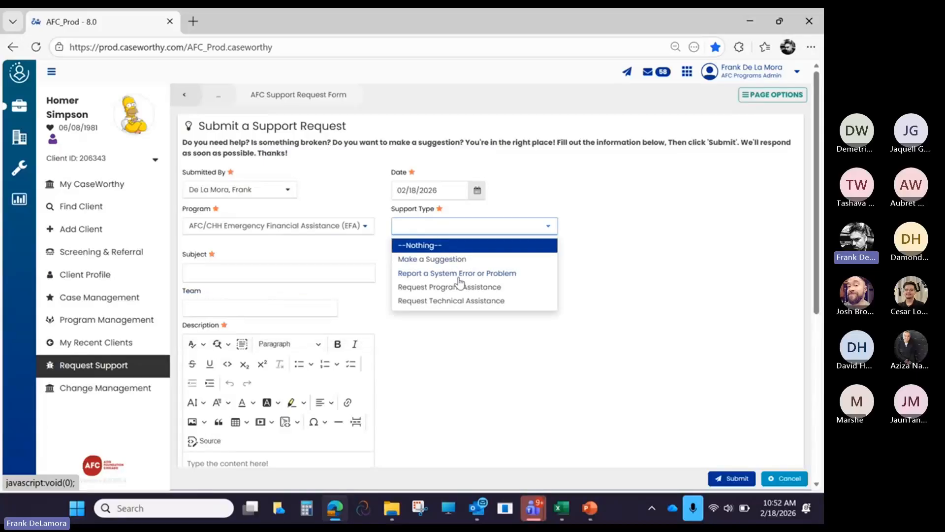
click(454, 287)
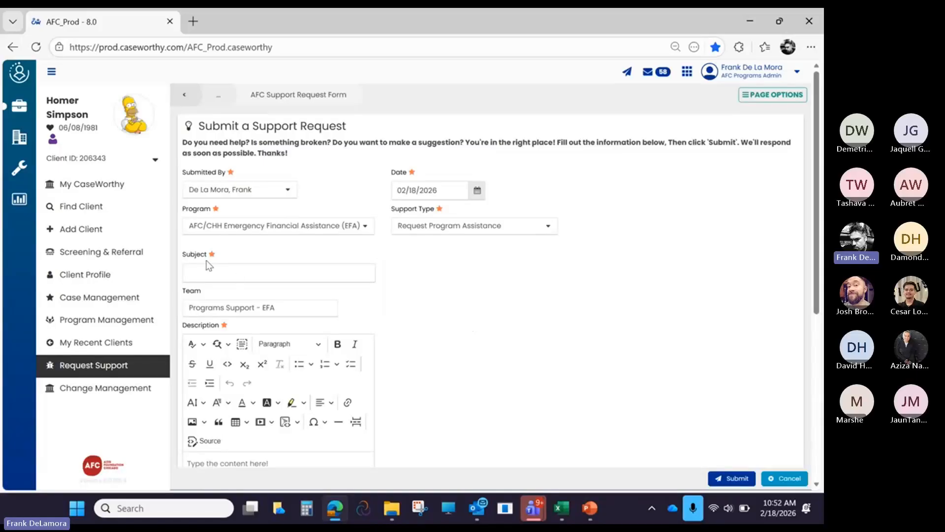
scroll(255, 298, down, 3)
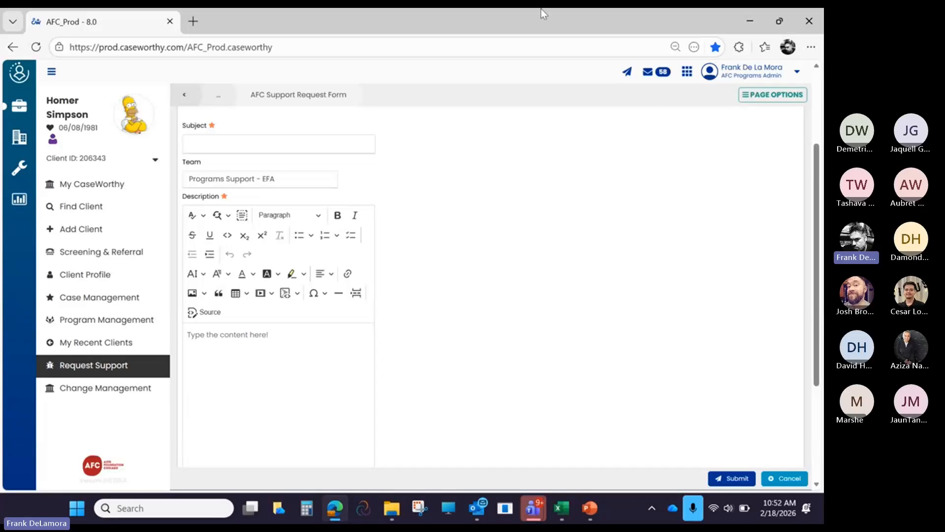
click(497, 28)
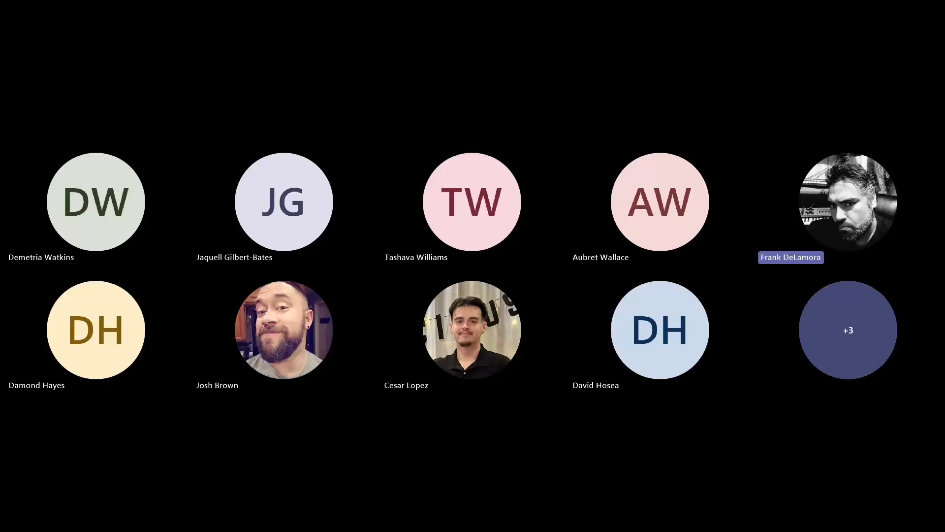